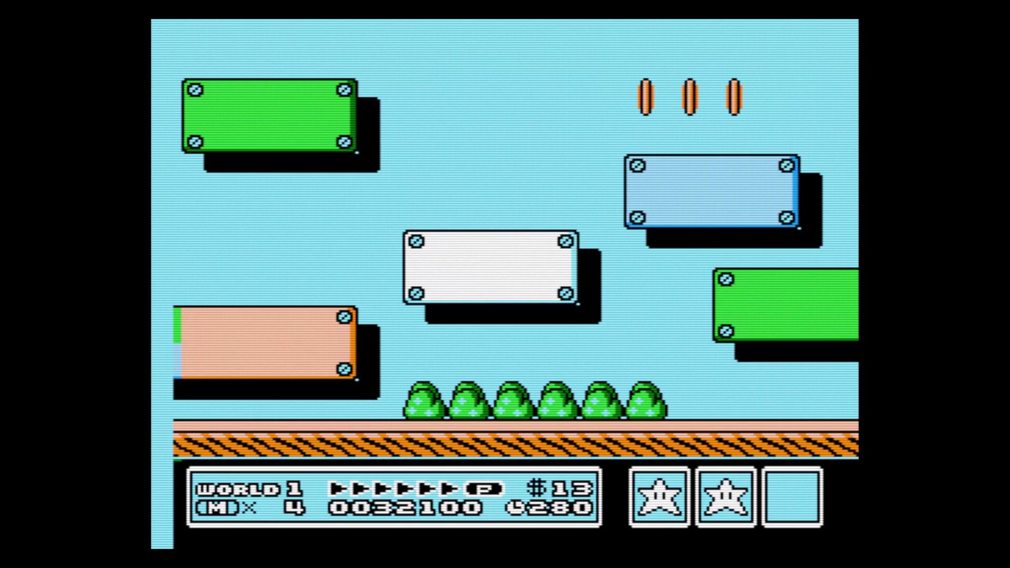
key(Right)
key(x)
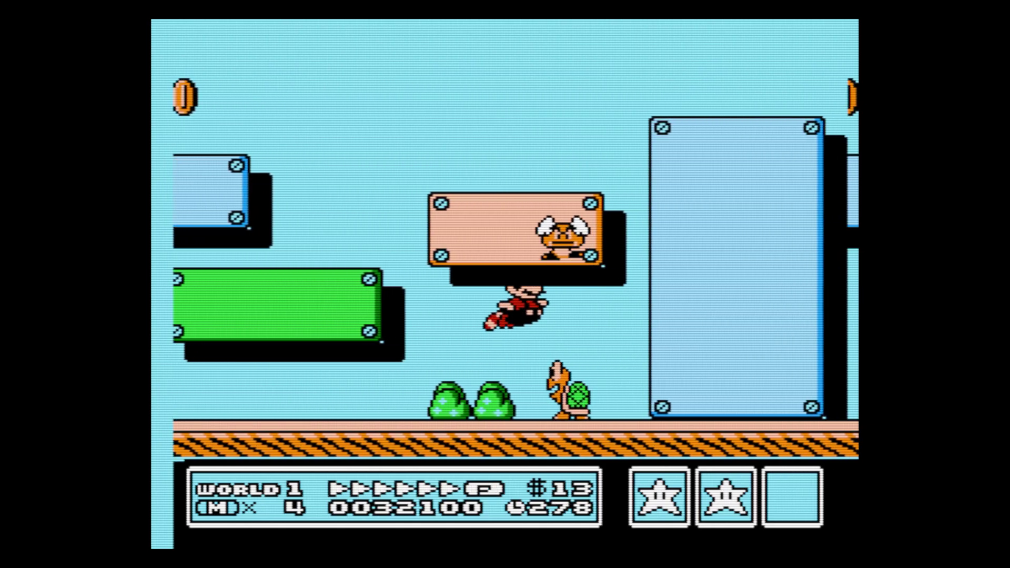
key(Right)
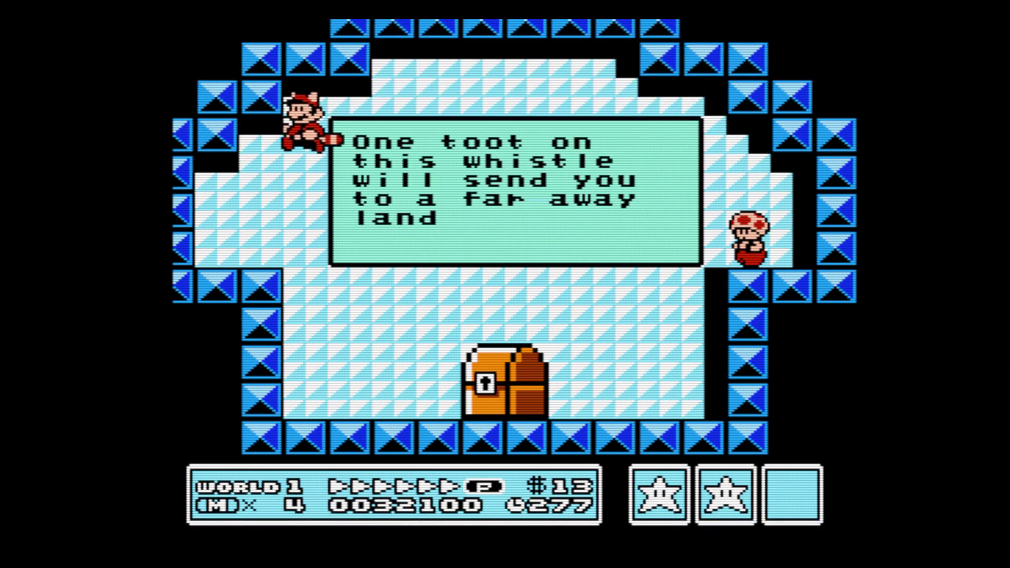
key(Right)
key(Left)
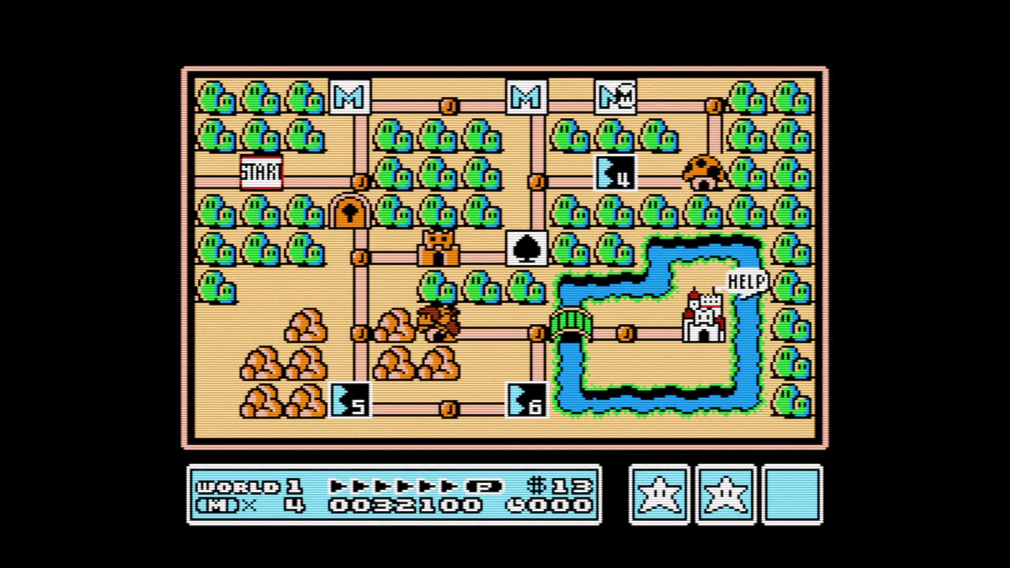
key(Left)
key(Down)
key(x)
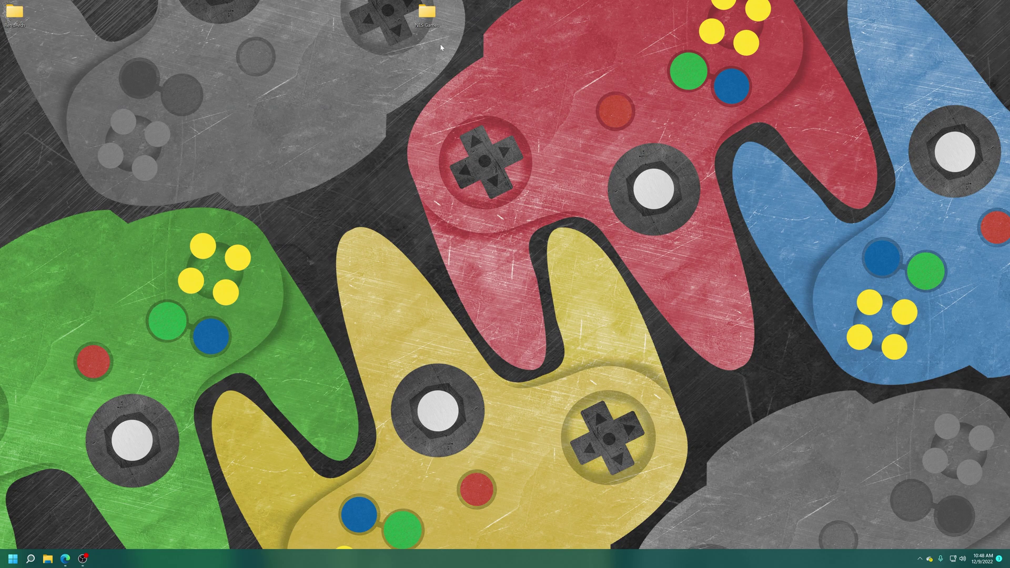
- Examine the .nes game files in the desktop's NES Games folder and close the folder window
double_click(429, 18)
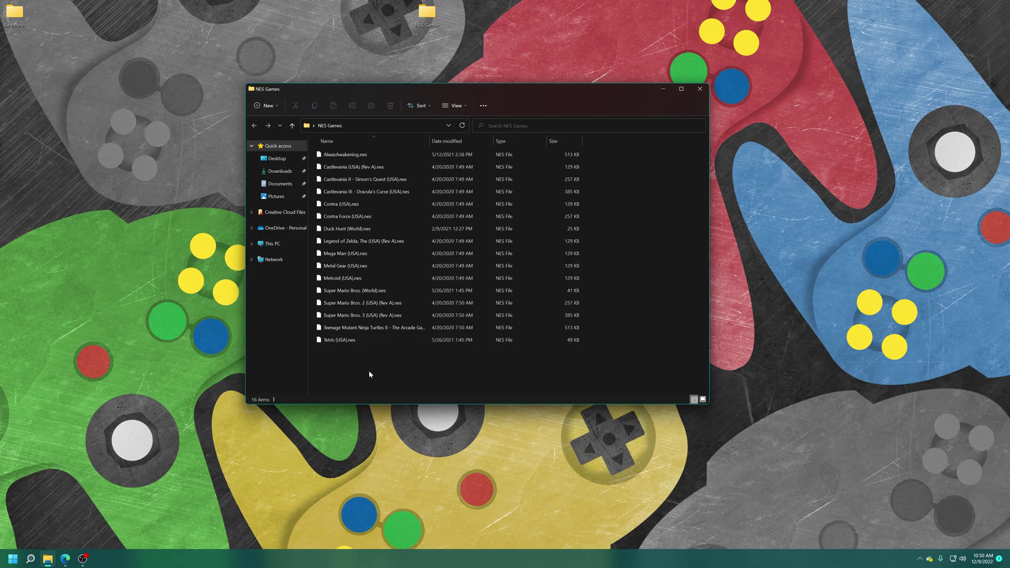
drag(369, 371, 608, 366)
click(575, 154)
click(574, 167)
click(575, 191)
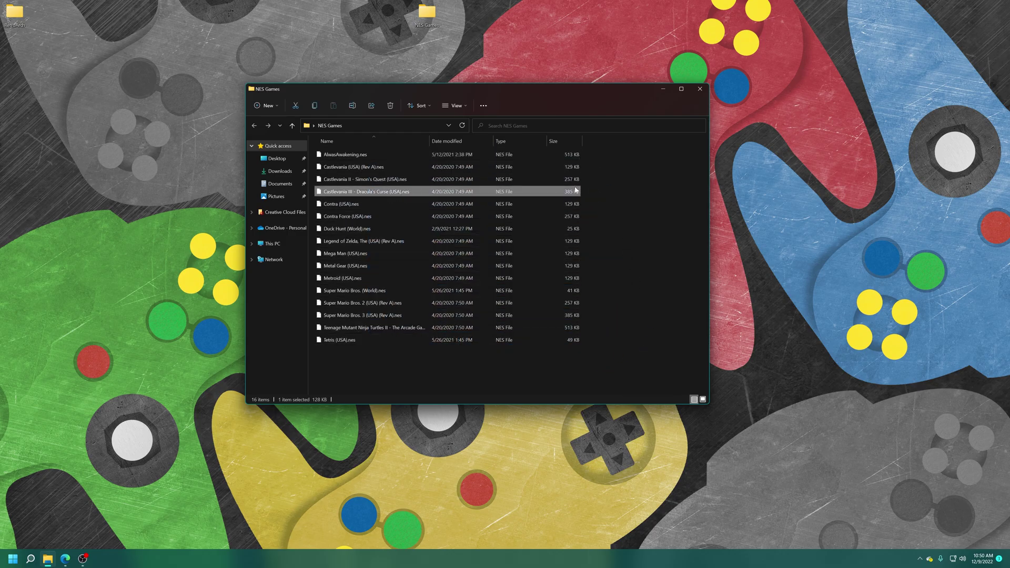
click(575, 204)
click(576, 240)
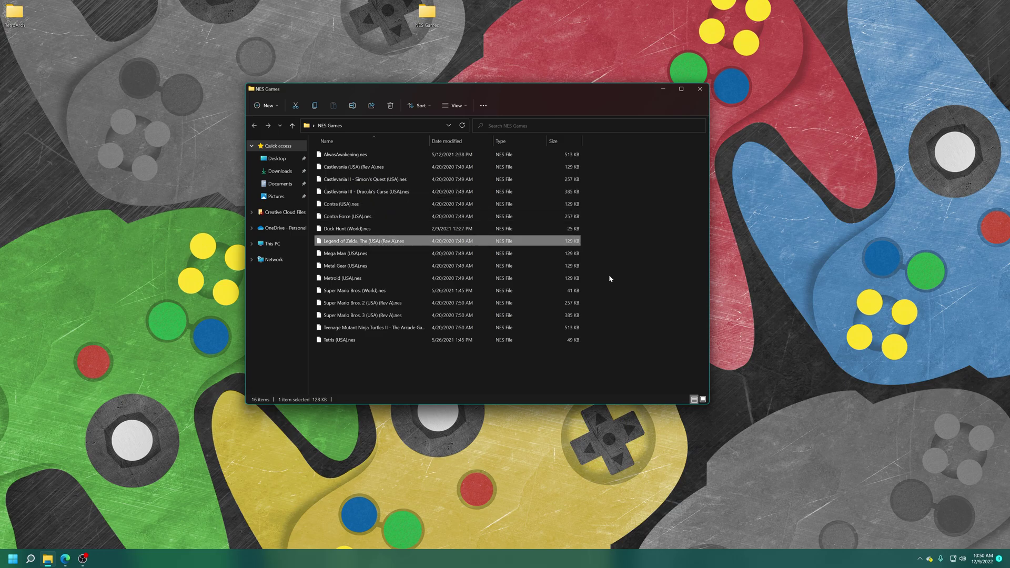
click(641, 284)
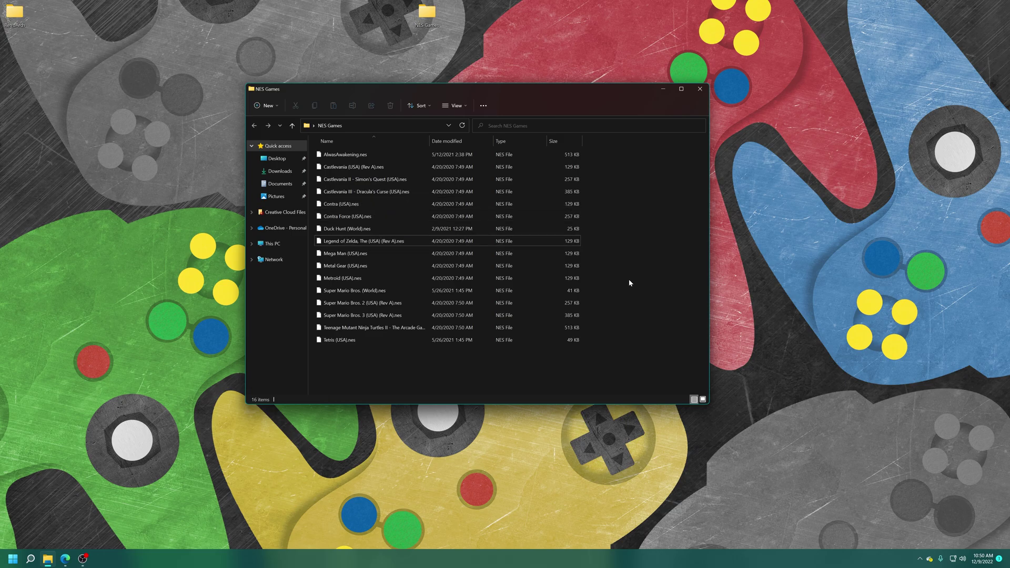
key(alt+F4)
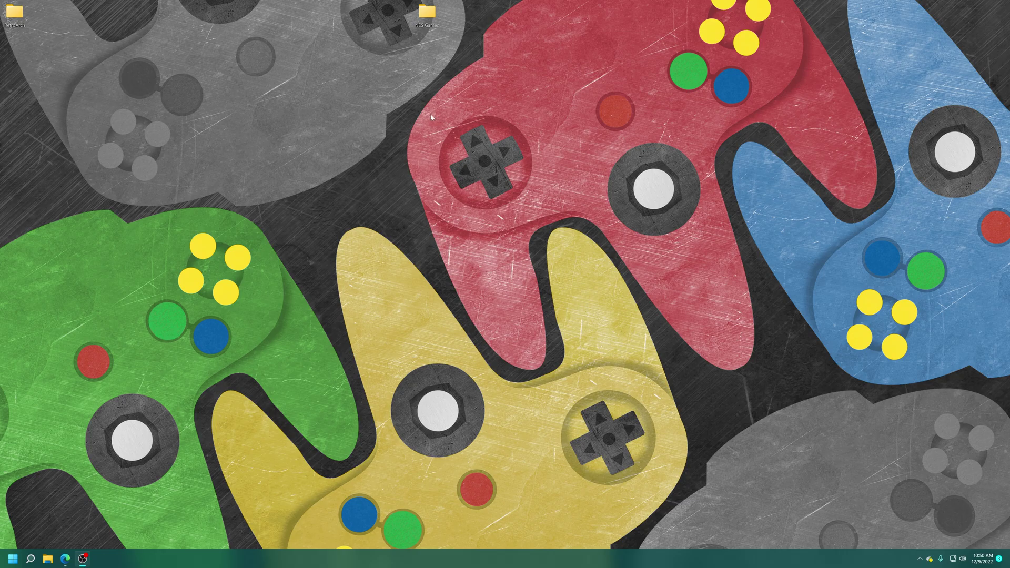
- Move the NES Games folder from the desktop into the Games folder inside the RetroArch folder
double_click(15, 16)
drag(427, 13, 337, 158)
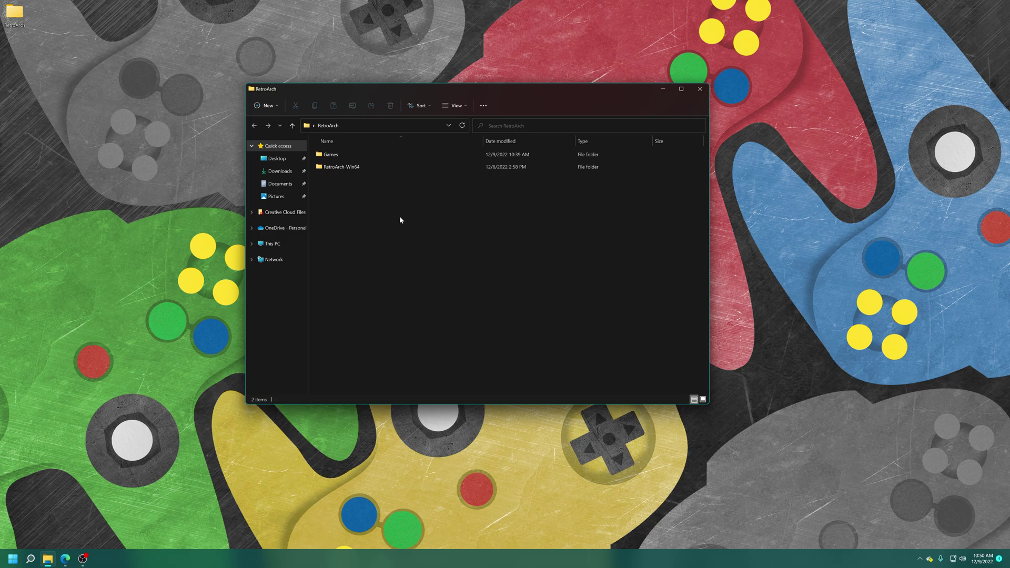
- Launch RetroArch from the RetroArch-Win64 folder
double_click(331, 168)
scroll(356, 287, down, 20)
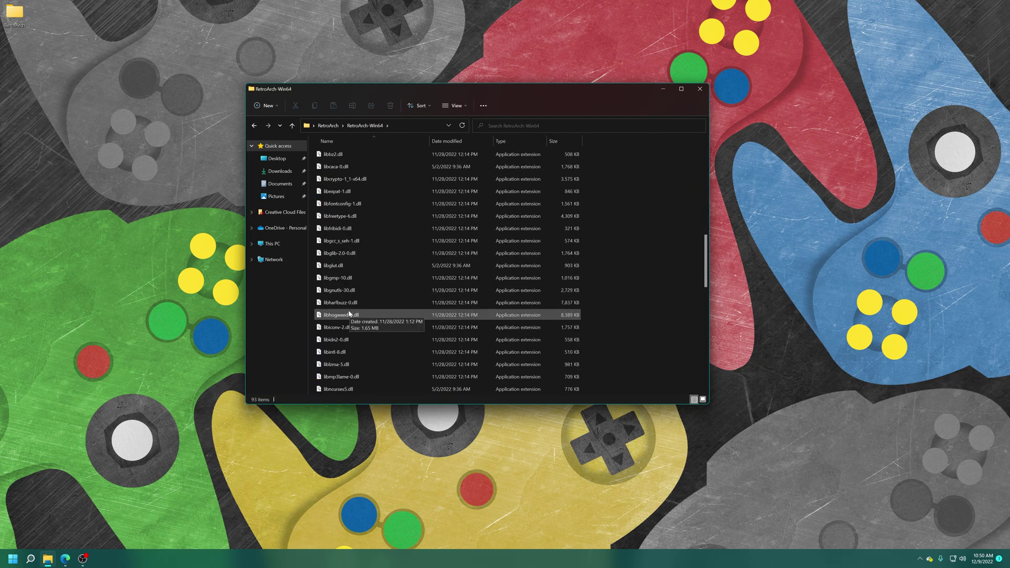
click(344, 316)
double_click(344, 316)
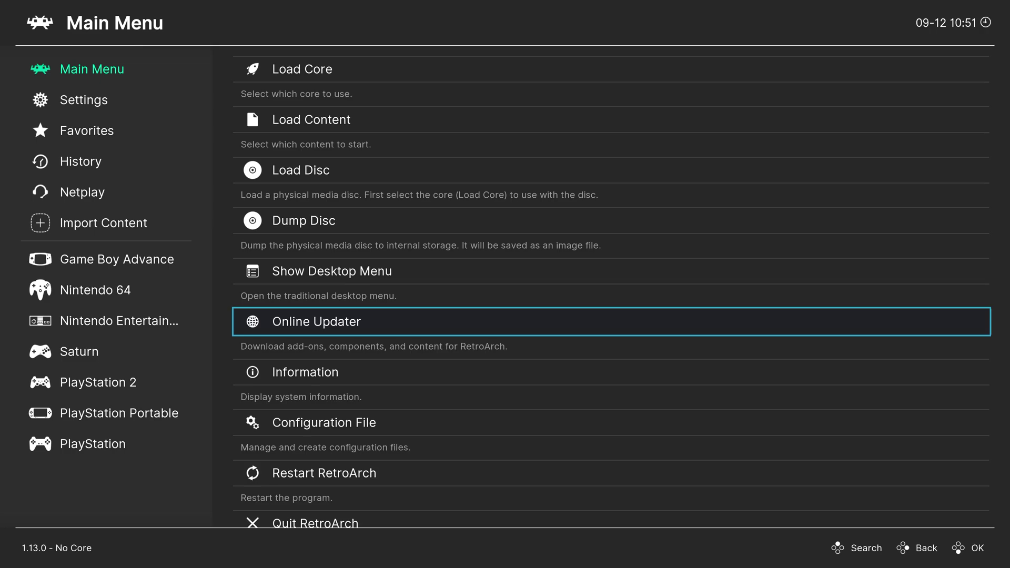
- Download the Nintendo - NES / Famicom (Nestopia UE) core with the Online Updater and return to the main menu
key(Return)
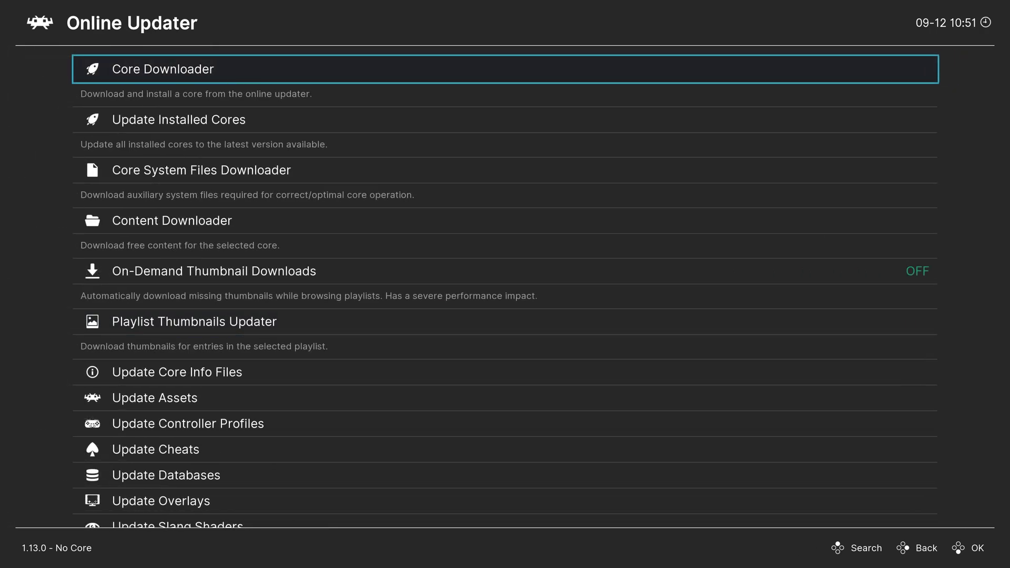
key(Return)
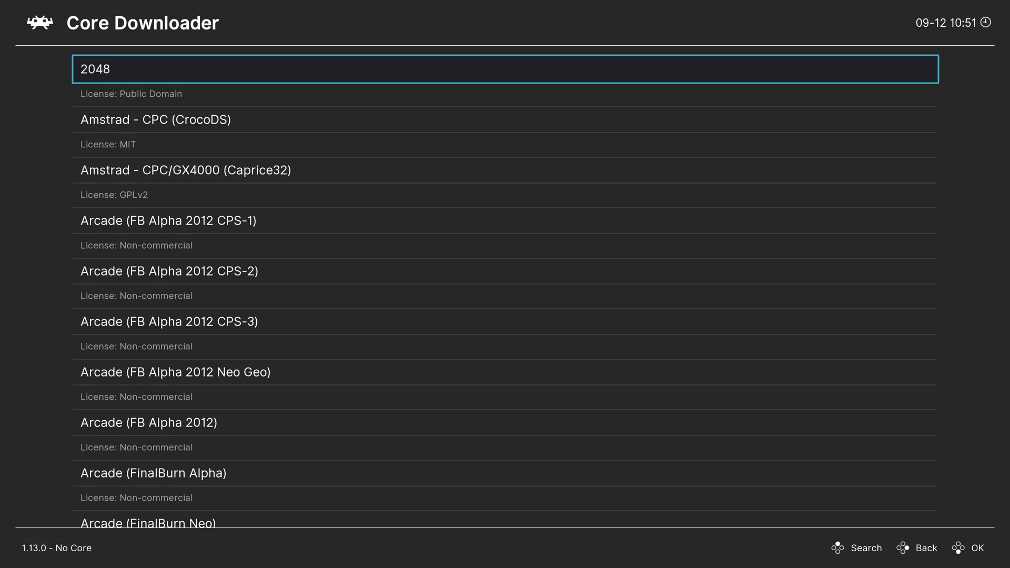
key(Down)
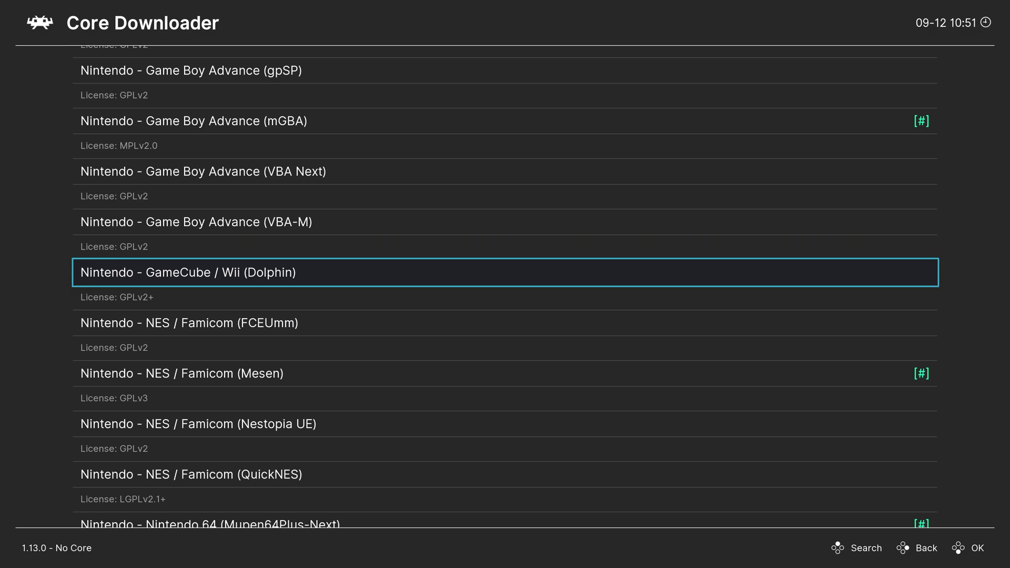
key(Down)
key(Down)
key(Down)
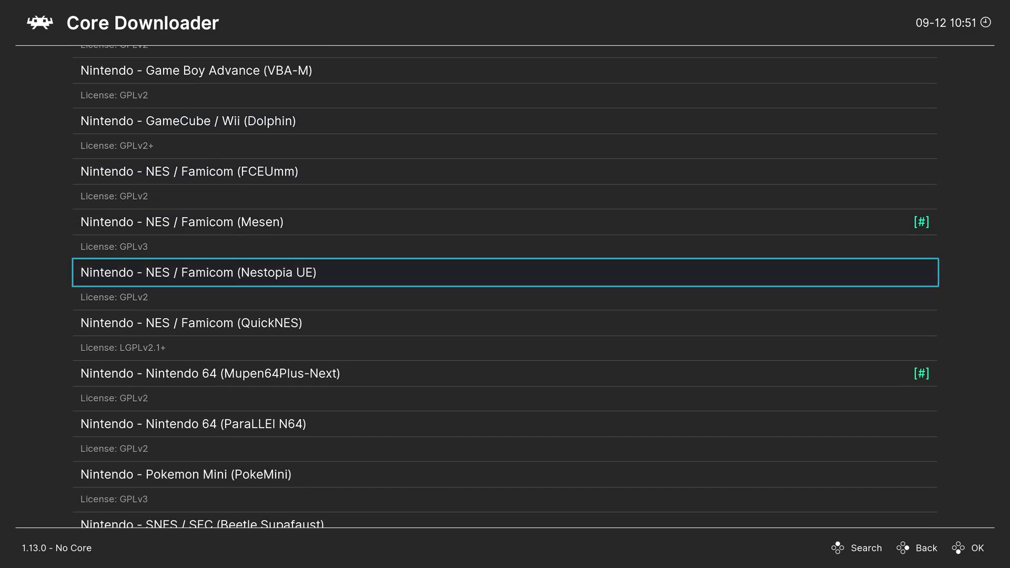
key(Return)
key(BackSpace)
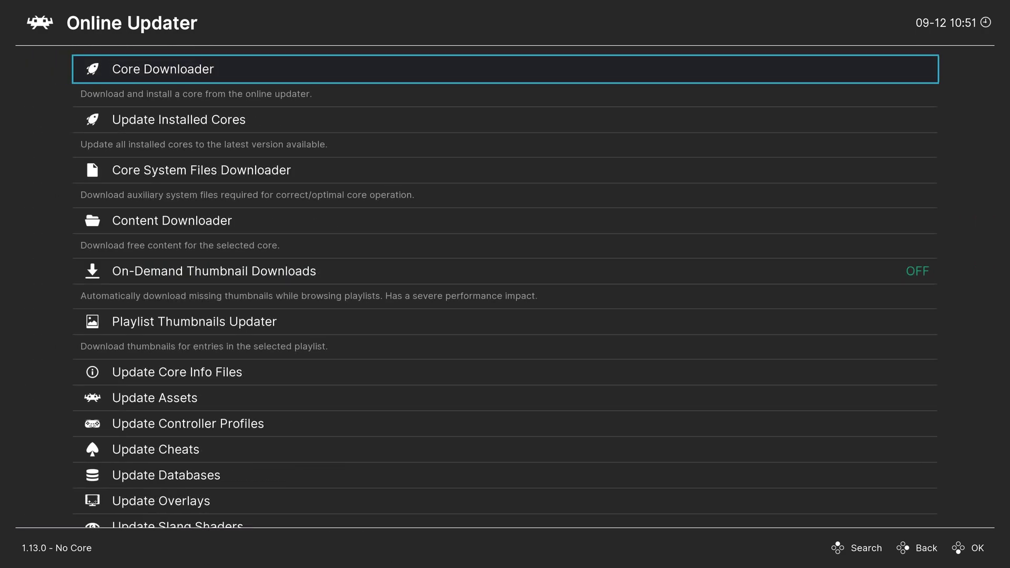
key(BackSpace)
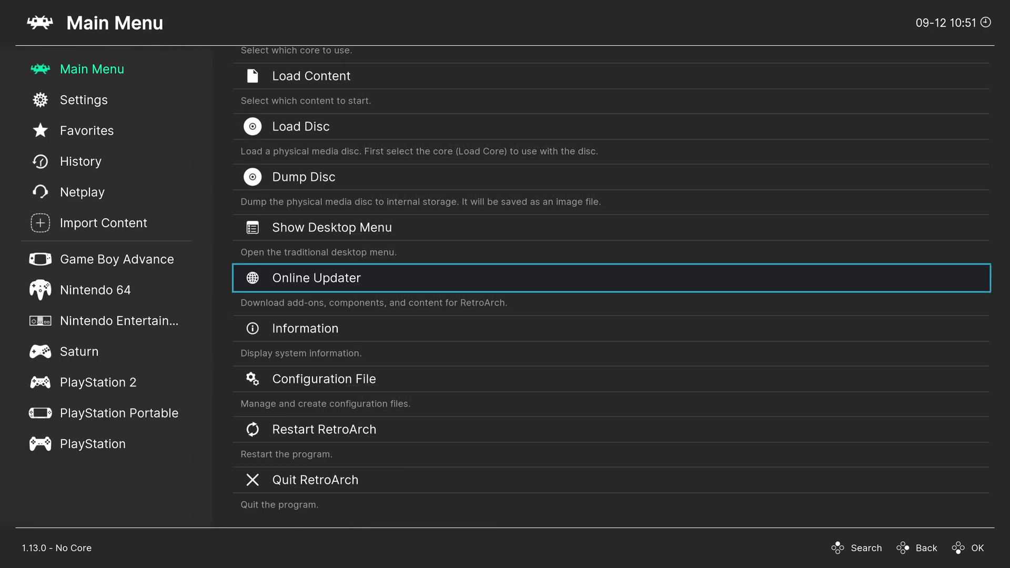
- Start loading content and browse to the root of the C:\ drive
key(Up)
key(Up)
key(Up)
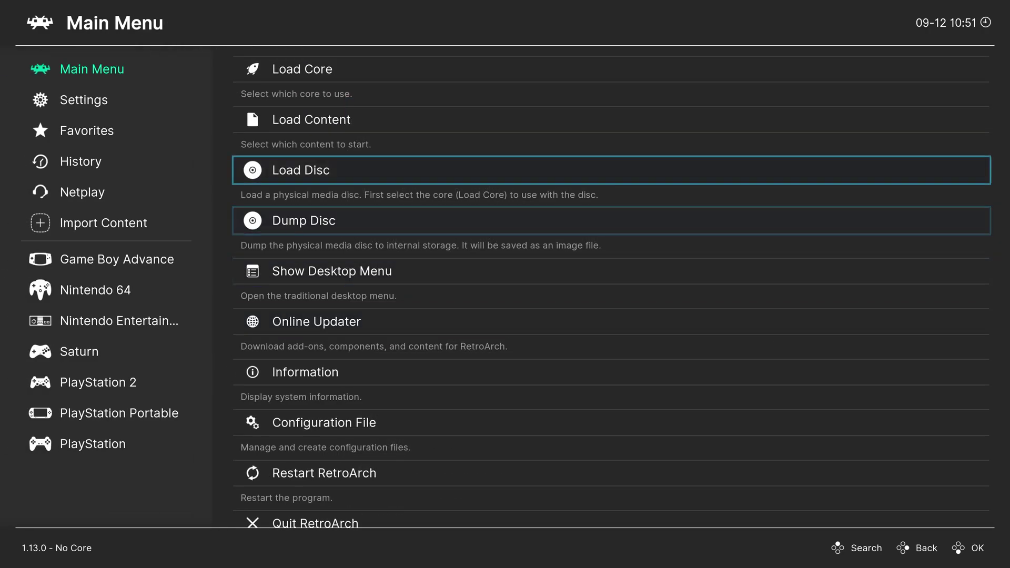
key(Up)
key(Return)
key(Down)
key(Down)
key(Down)
key(Down)
key(Return)
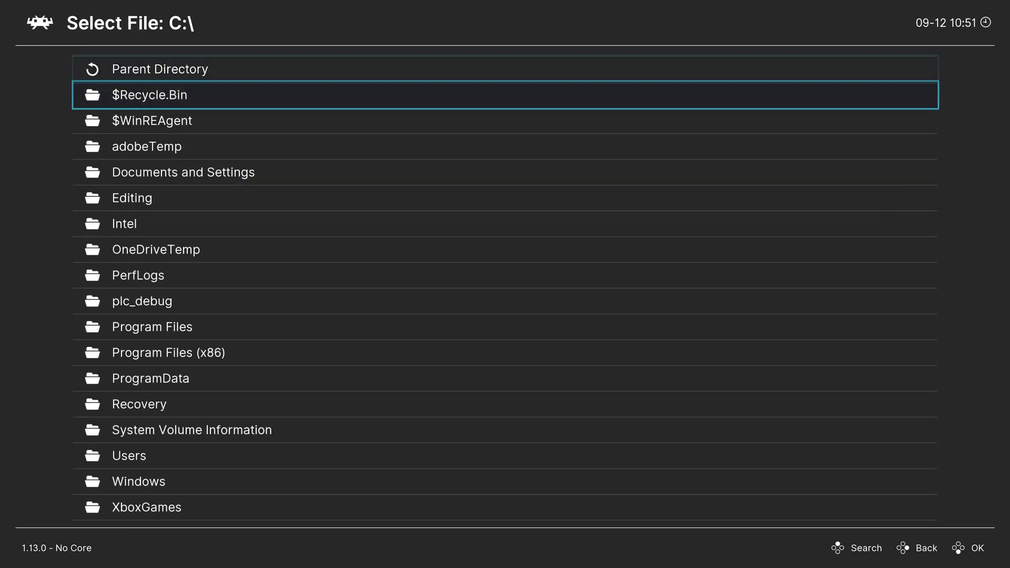
- Open the Users folder on the C:\ drive
key(Down)
key(Down)
key(Down)
key(Down)
key(Down)
key(Down)
key(Down)
key(Down)
key(Down)
key(Down)
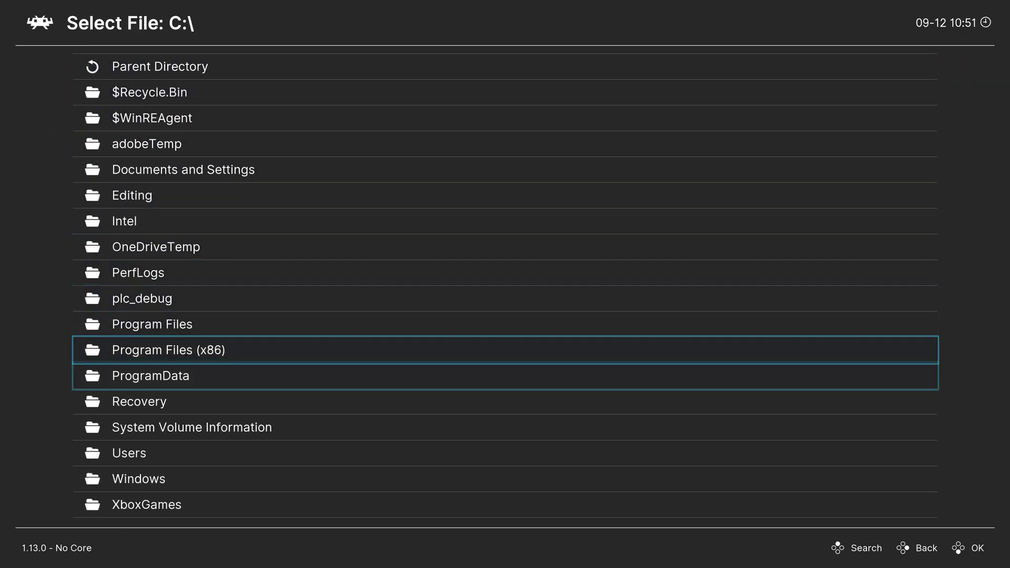
key(Down)
key(Down)
key(Down)
key(Down)
key(Return)
- Open the Desktop folder inside the user's profile folder
key(Down)
key(Down)
key(Down)
key(Down)
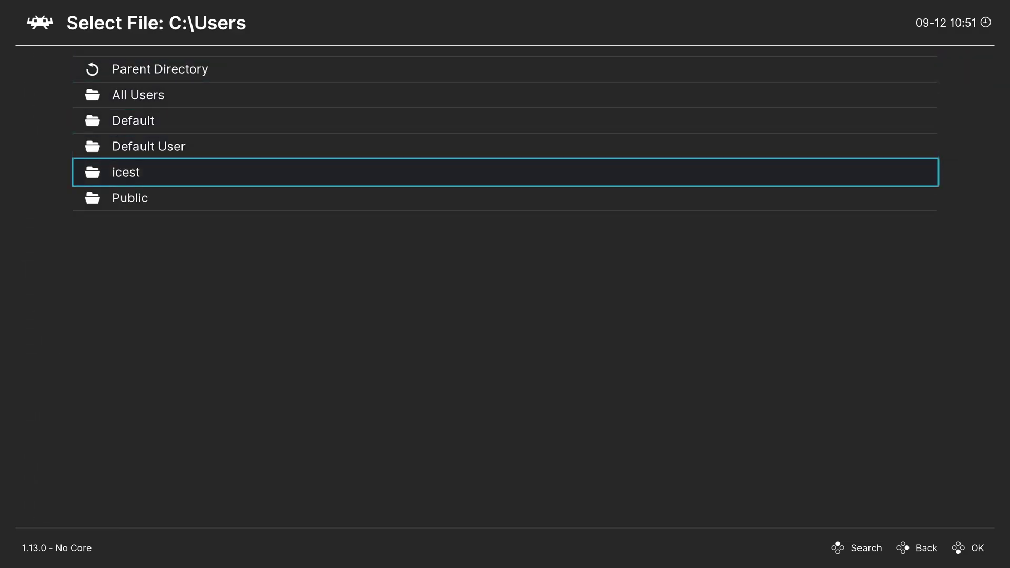
key(Return)
key(Down)
key(Down)
key(Down)
key(Down)
key(Down)
key(Down)
key(Return)
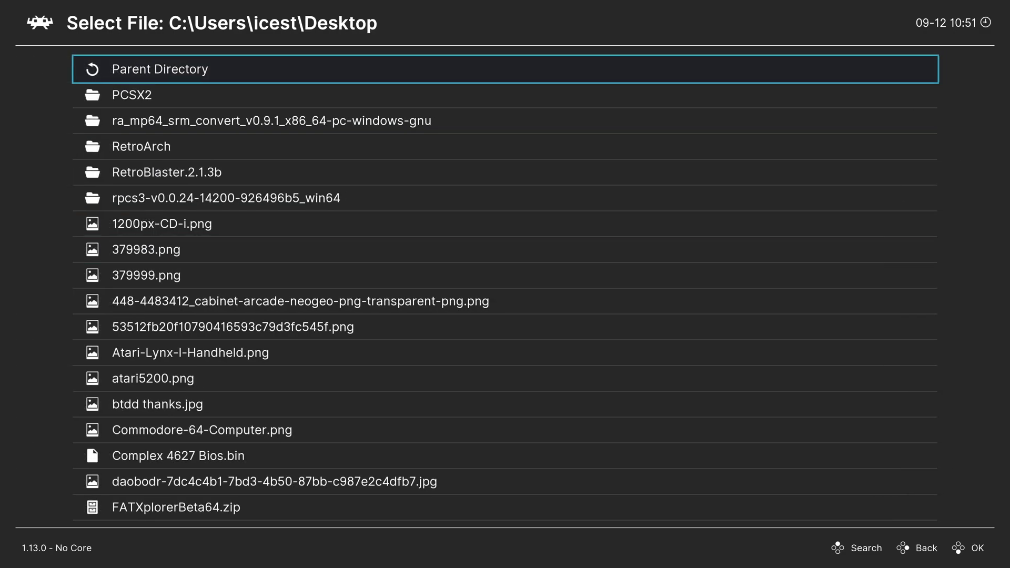
- Load AlwasAwakening.nes from the RetroArch\Games\NES Games folder
key(Down)
key(Down)
key(Down)
key(Return)
key(Down)
key(Return)
key(Down)
key(Down)
key(Down)
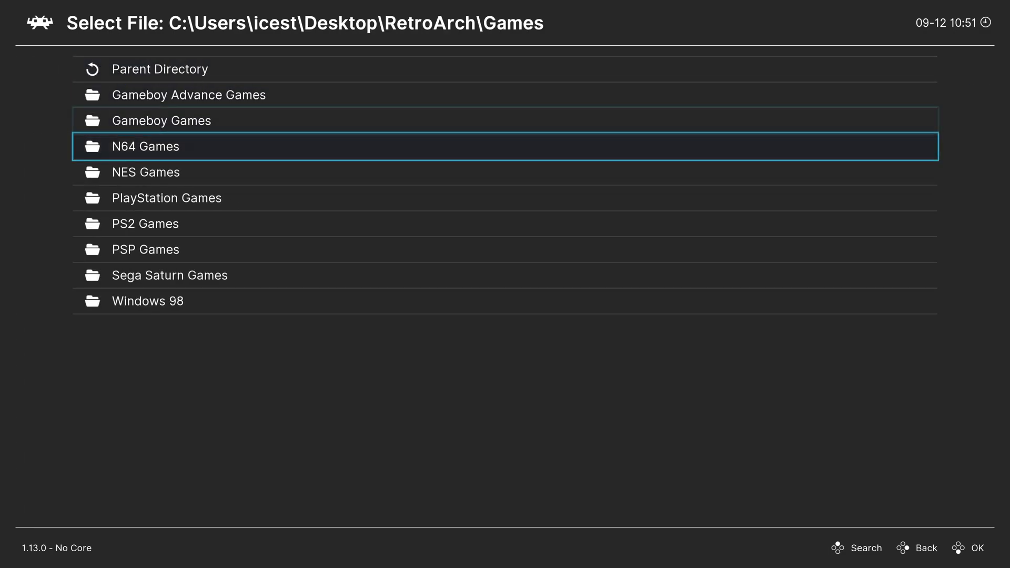
key(Down)
key(Return)
key(Down)
key(Return)
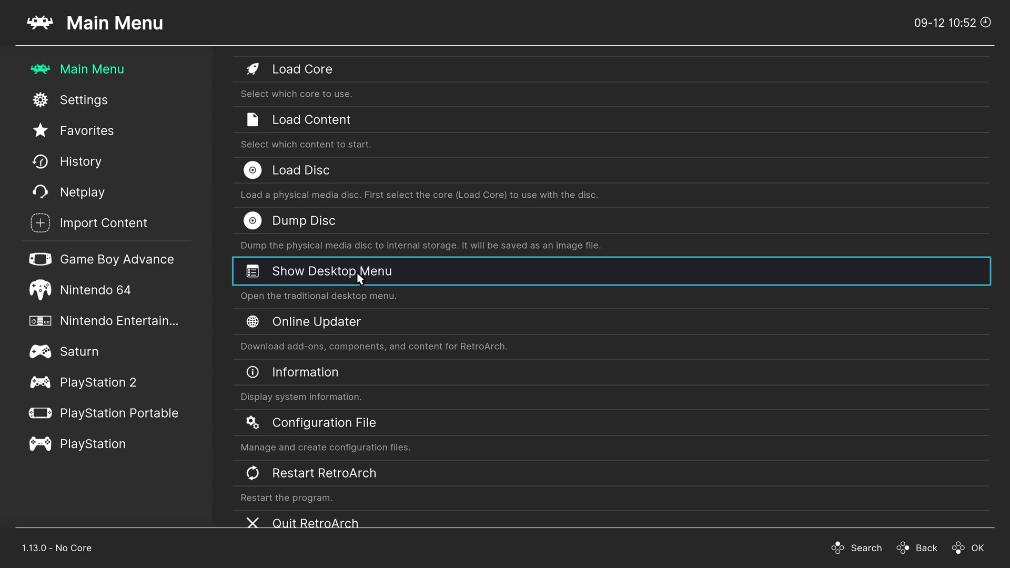
- Show the desktop menu and display the existing Nintendo Entertainment System playlist
click(422, 276)
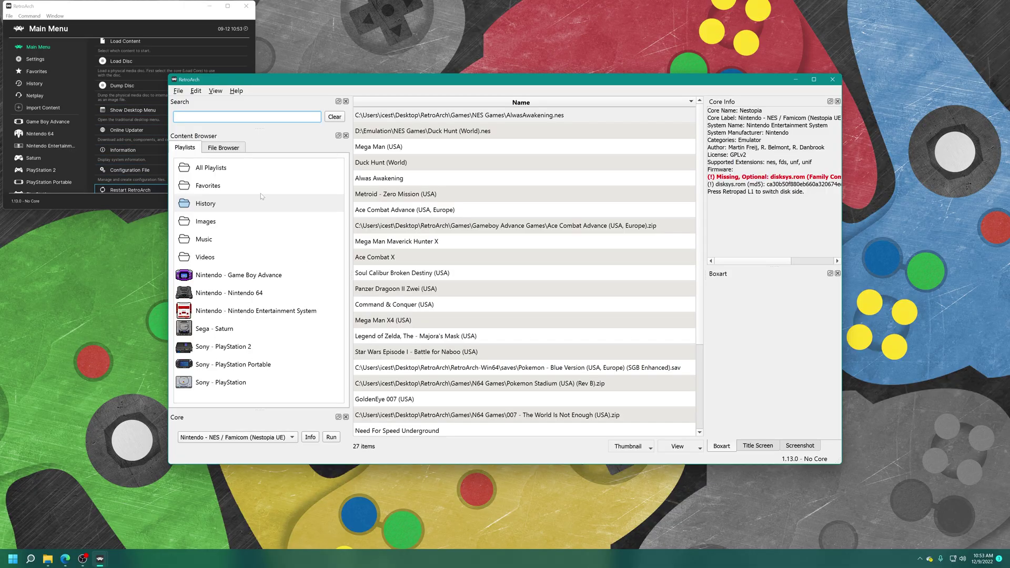
click(261, 313)
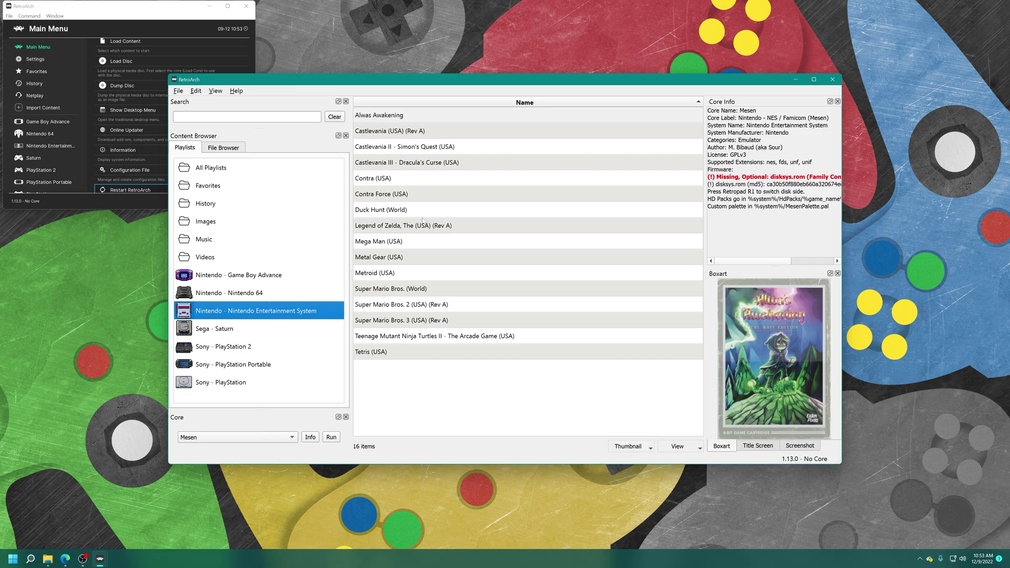
- Create a new playlist named "Nintendo - Nintendo Entertainment System"
right_click(238, 395)
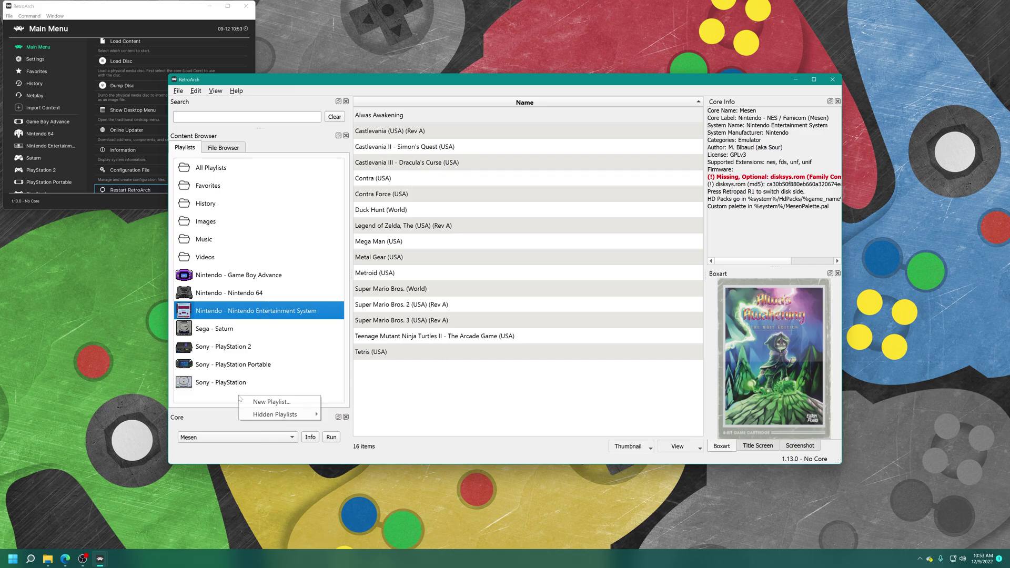
click(280, 403)
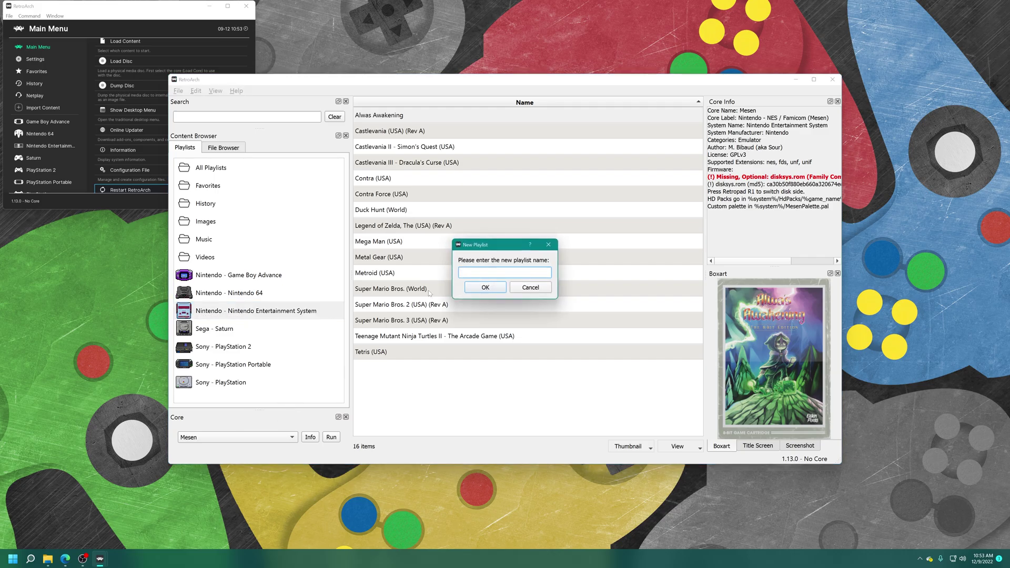
text(Nintend)
text(o)
text( - Ni)
text(ndo)
text( - Nintendo Entertainment System)
key(Return)
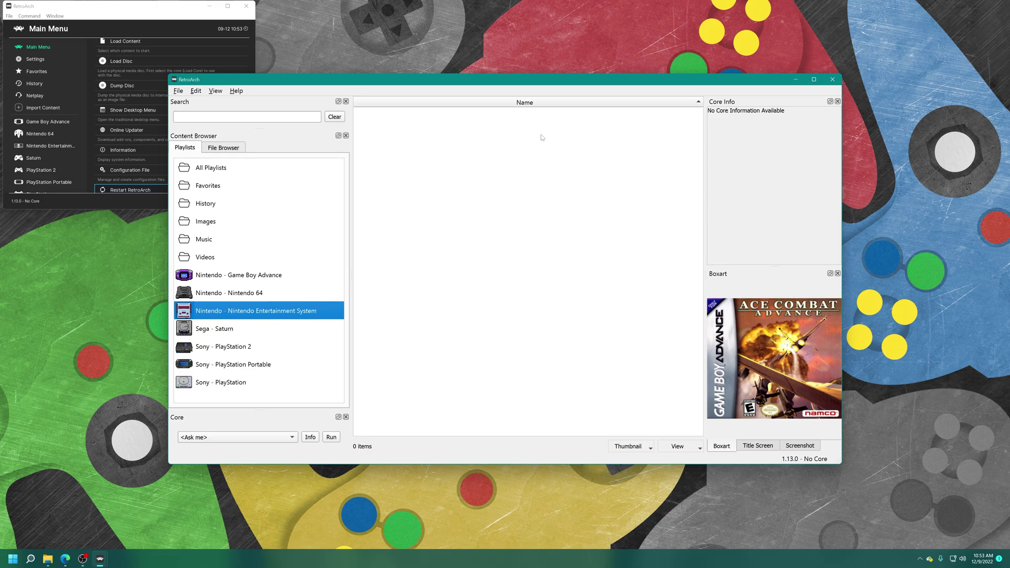
- Choose the RetroArch\Games\NES Games folder as the folder to add to the empty Nintendo Entertainment System playlist
right_click(509, 184)
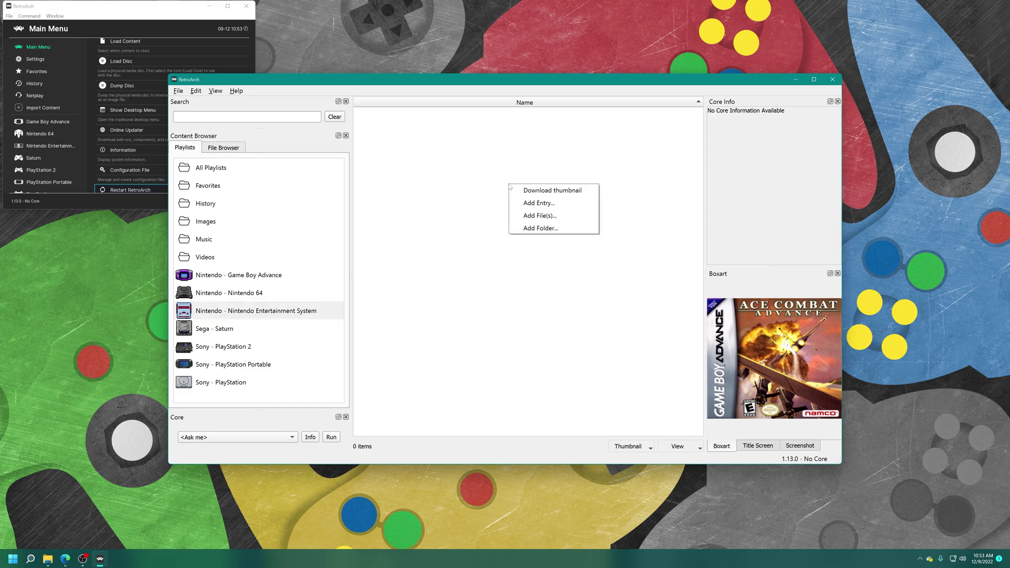
click(560, 228)
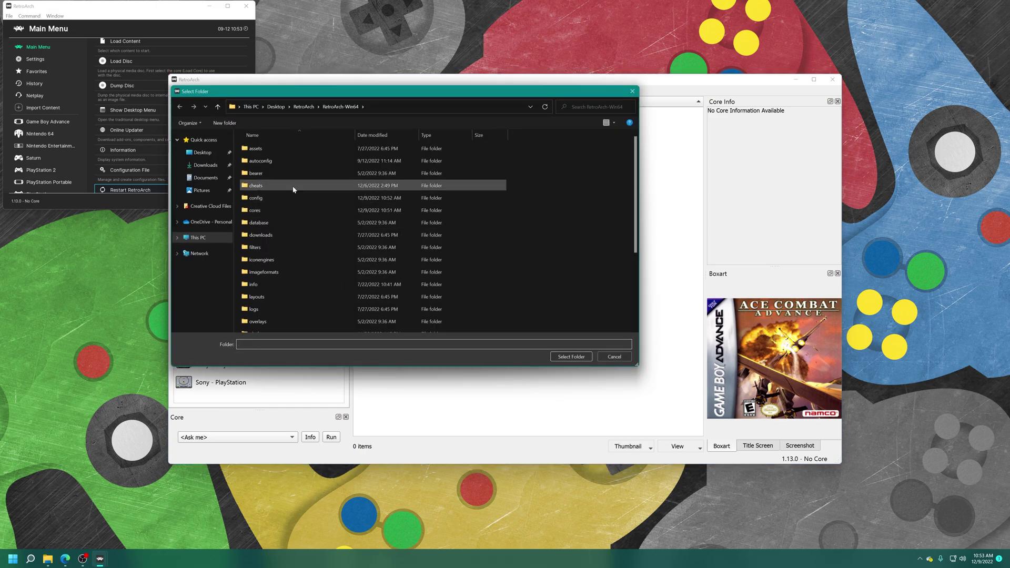
click(209, 159)
double_click(345, 154)
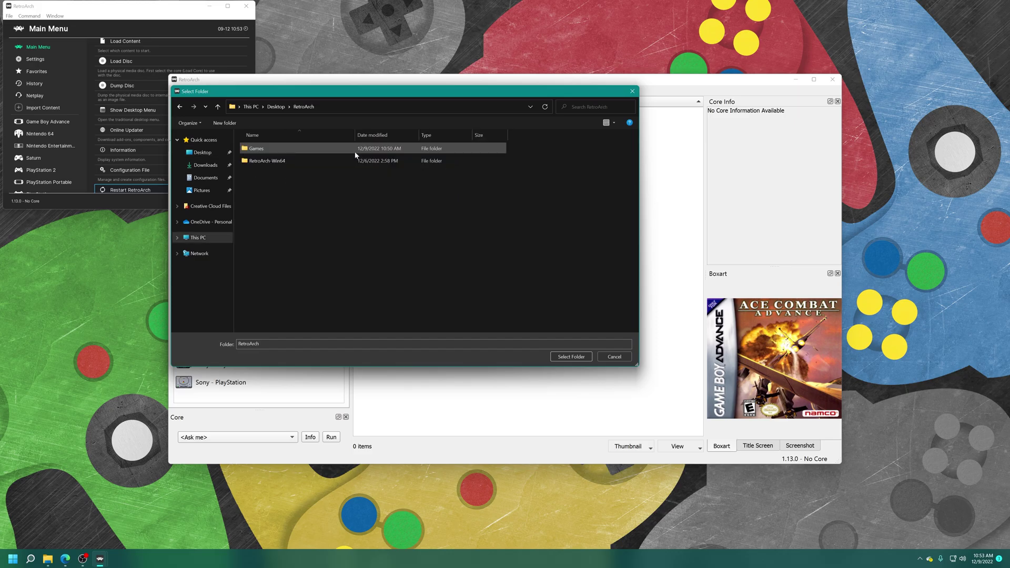
click(261, 150)
double_click(261, 151)
click(264, 185)
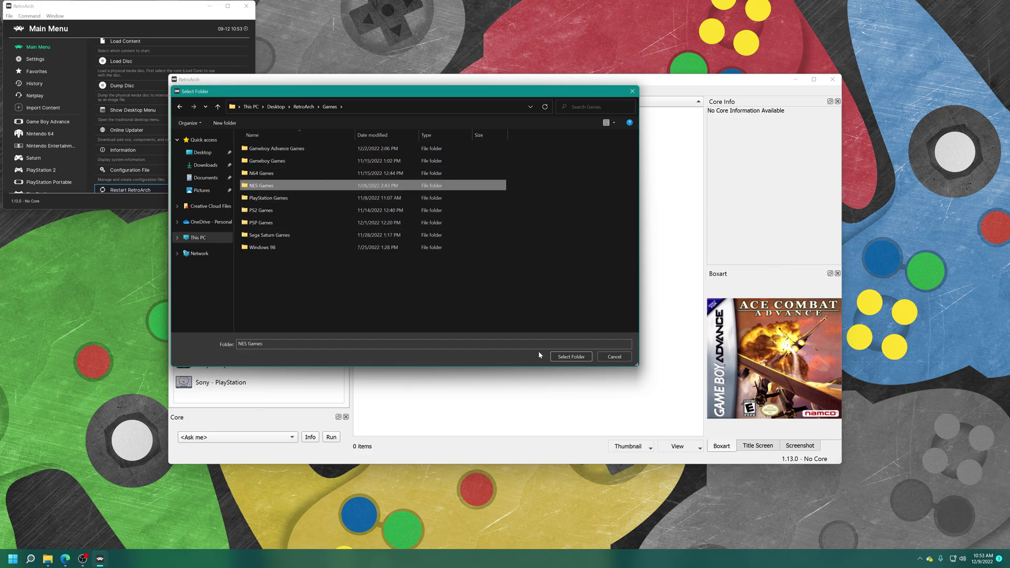
click(570, 356)
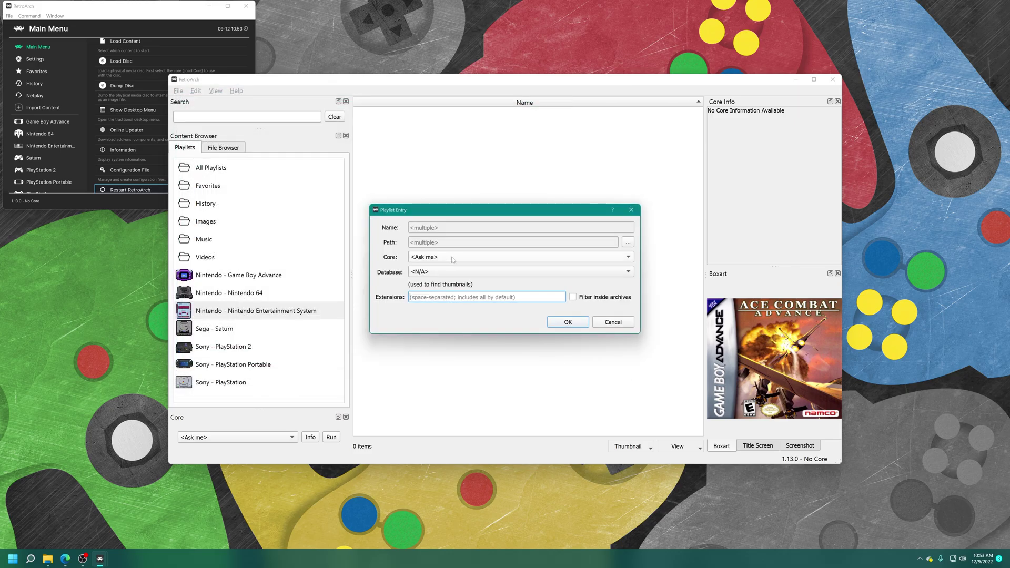
- Add the folder's games to the playlist with the Nestopia core and the Nintendo - Nintendo Entertainment System database
click(452, 257)
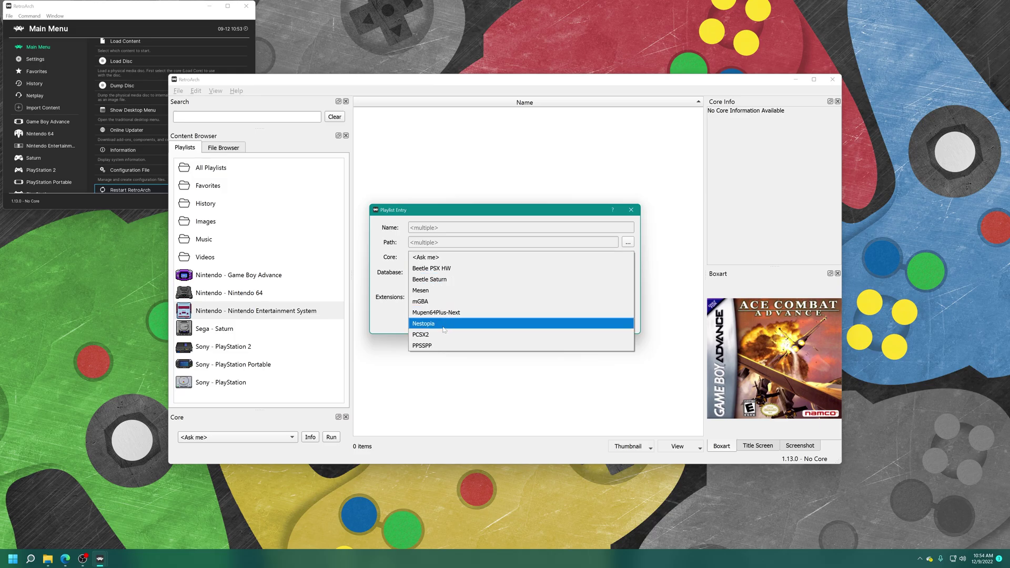
click(444, 324)
click(437, 273)
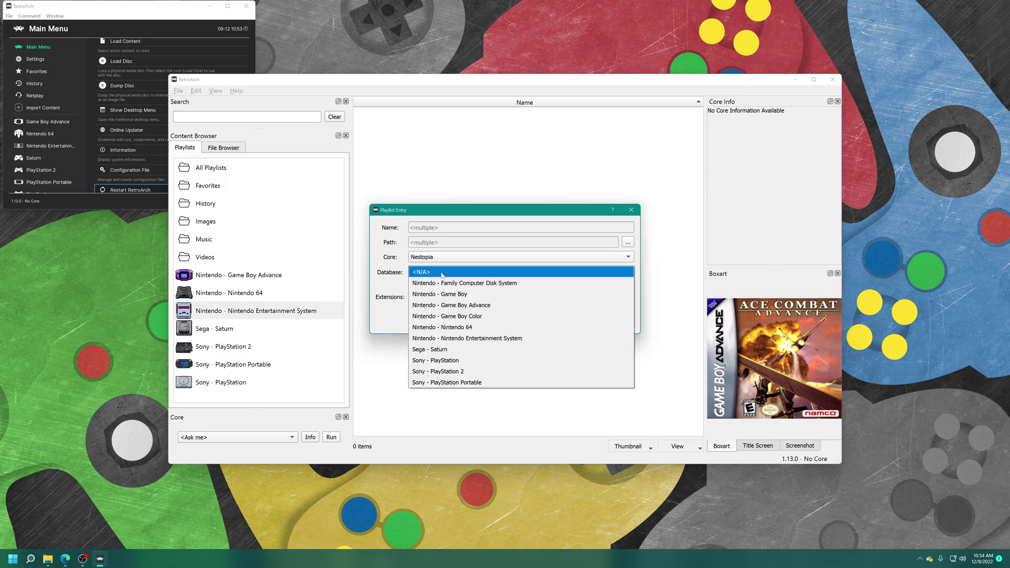
click(473, 338)
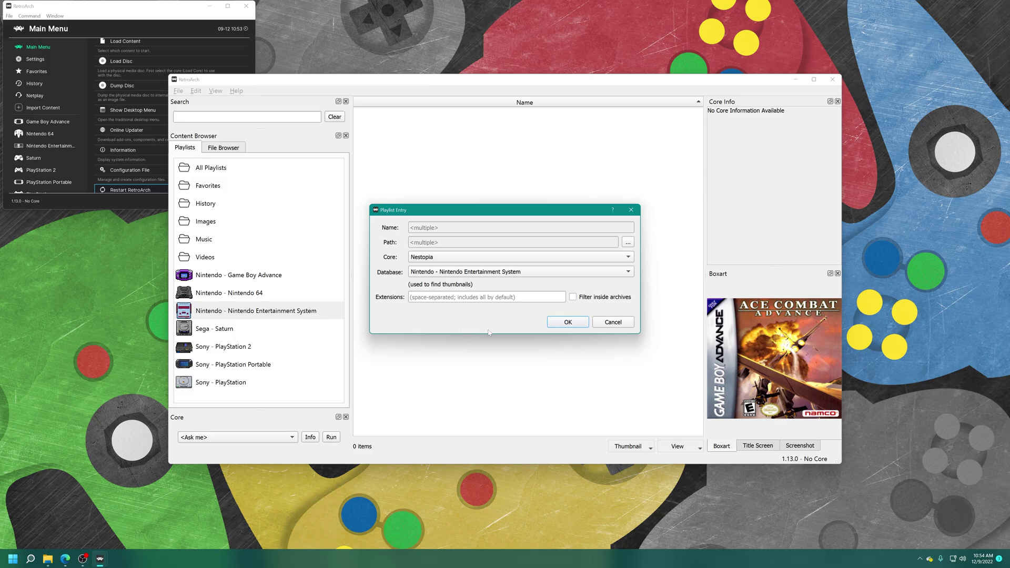
click(567, 322)
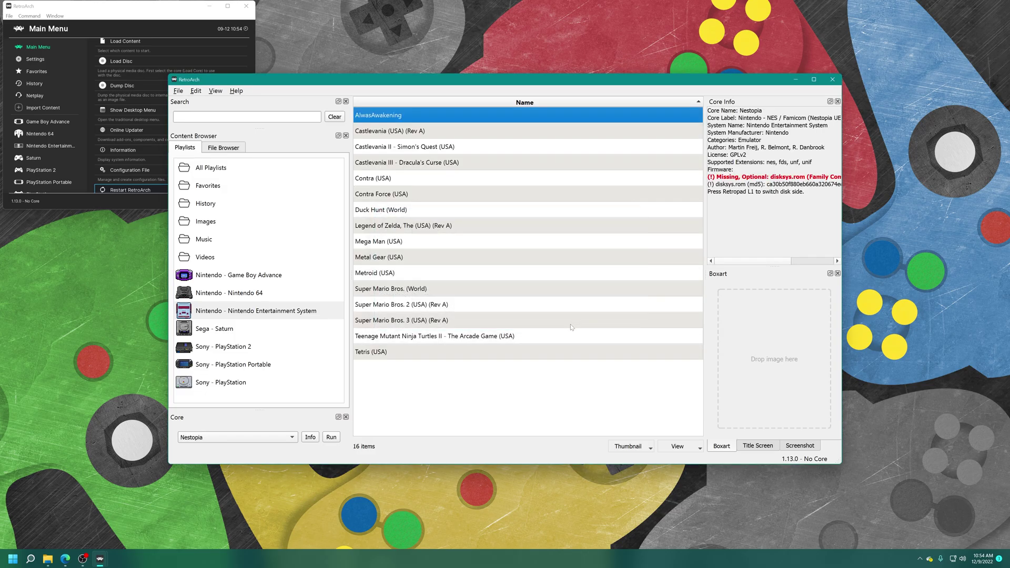
- Go through the games in the Nintendo Entertainment System playlist and examine the box art of each one
click(459, 352)
click(453, 336)
click(444, 320)
click(436, 304)
click(429, 290)
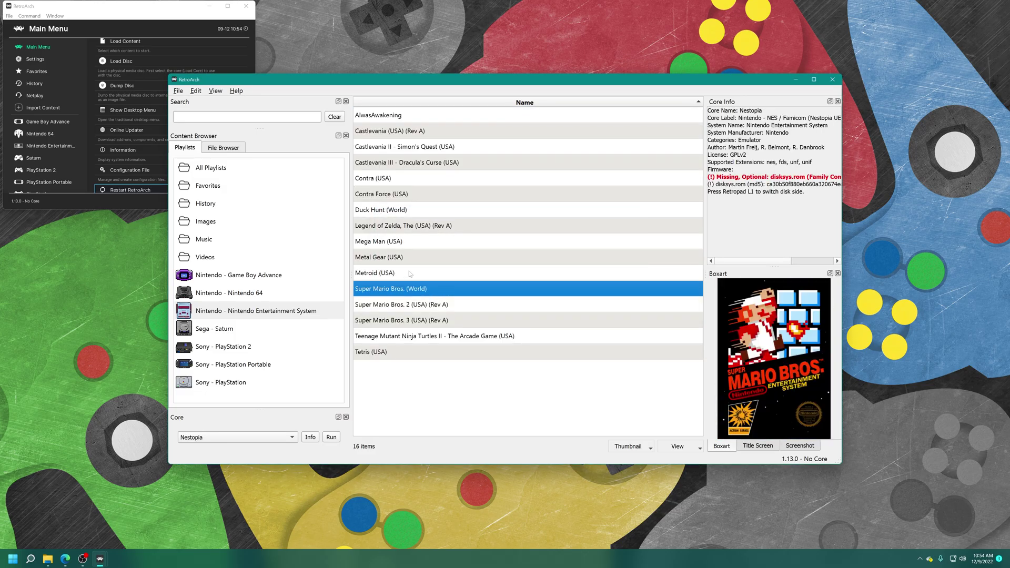
click(409, 273)
click(406, 257)
click(402, 241)
click(398, 226)
click(393, 211)
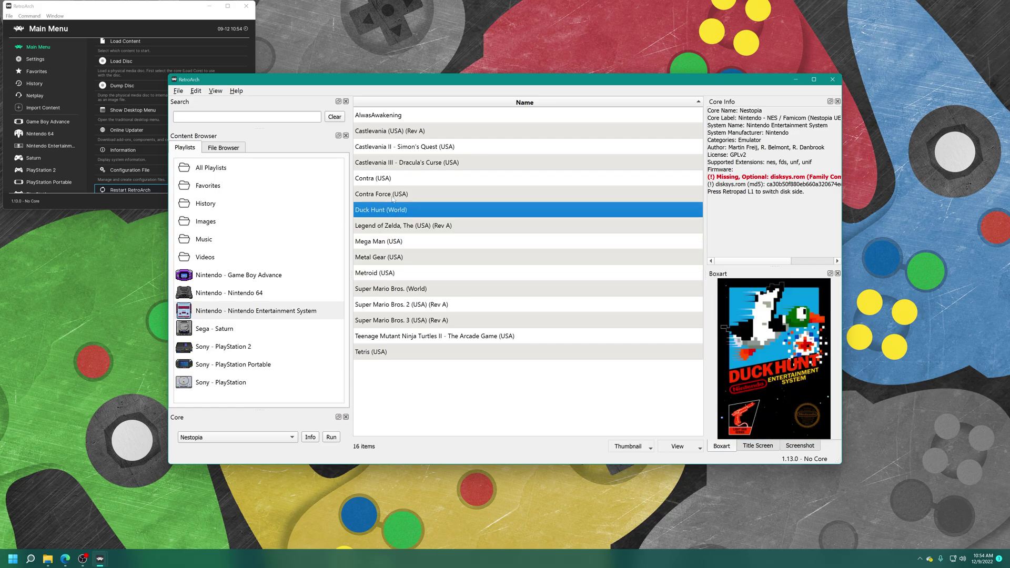
key(Up)
key(Up)
key(Up)
key(Up)
key(Up)
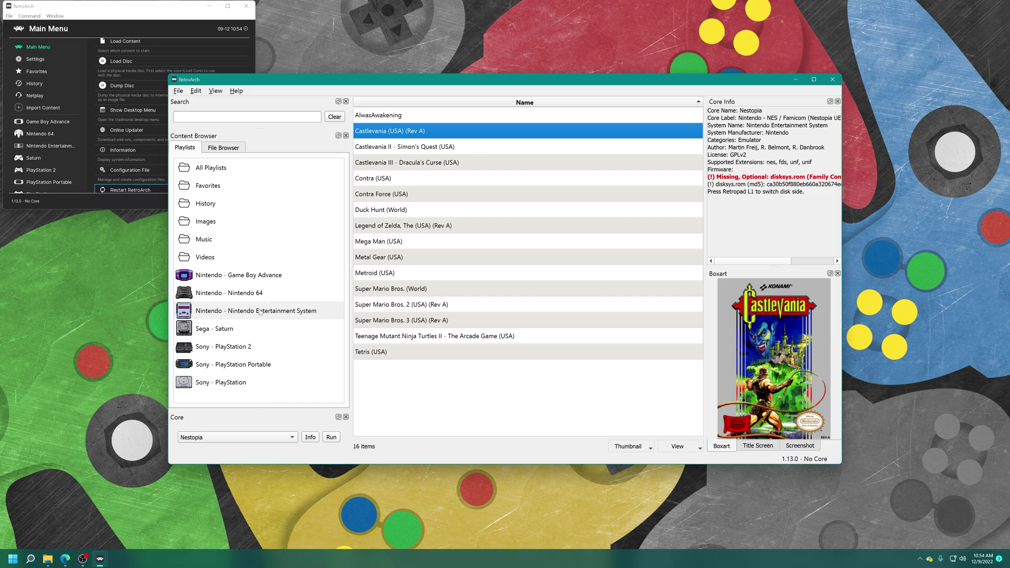
- Download all thumbnails for the Nintendo Entertainment System playlist only and check the box art of several games
right_click(242, 312)
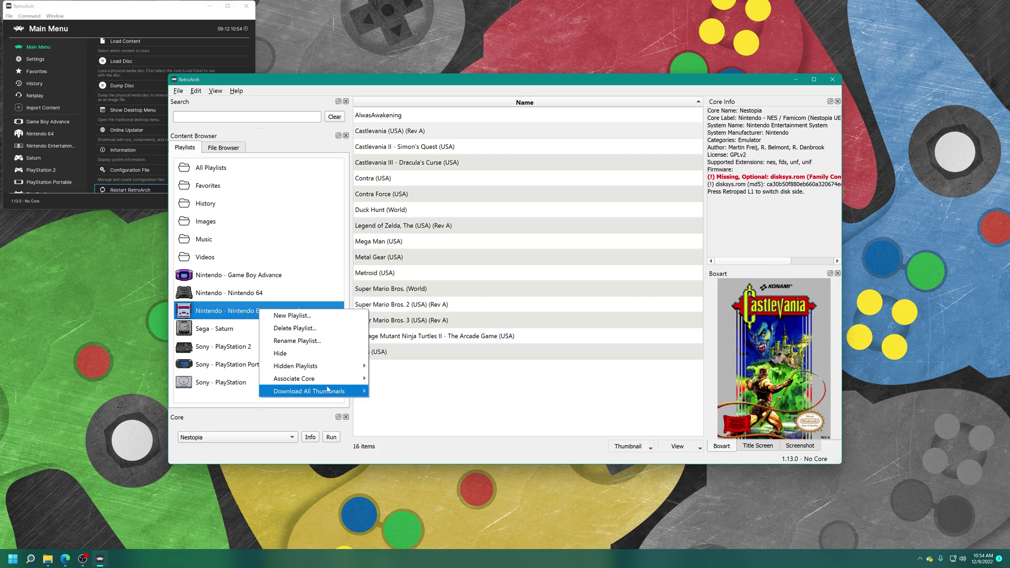
mouse_move(353, 395)
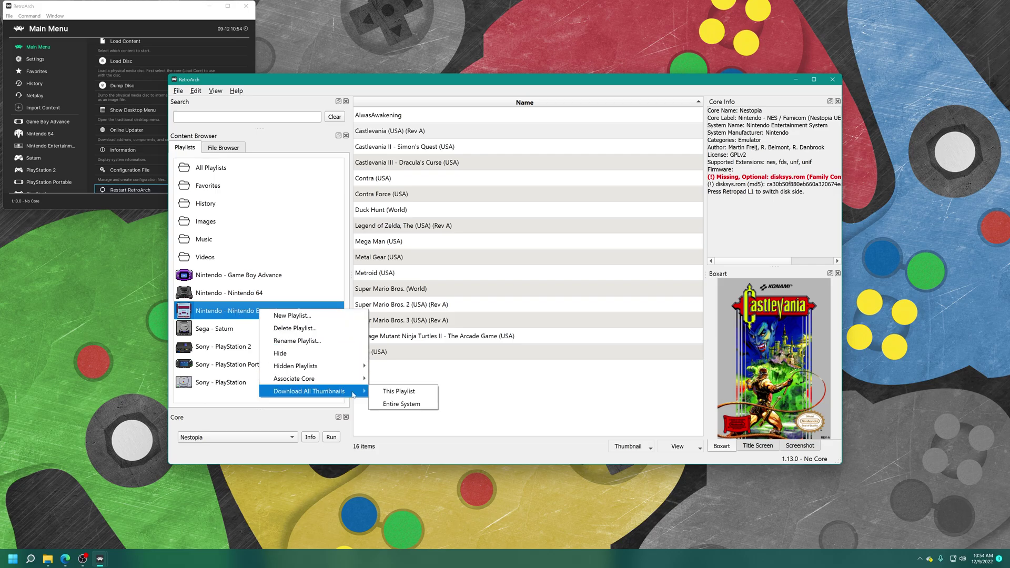
click(394, 396)
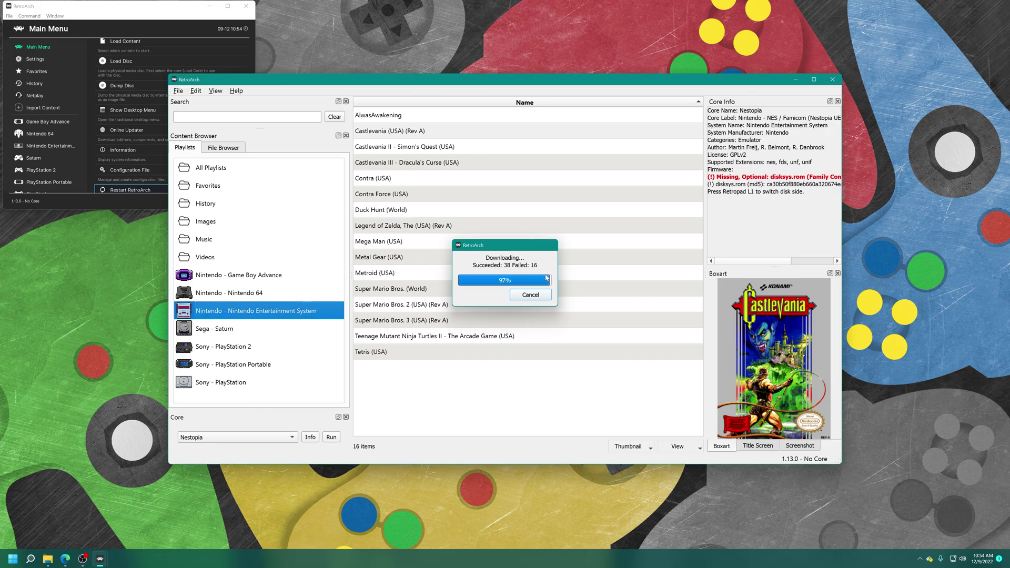
click(397, 244)
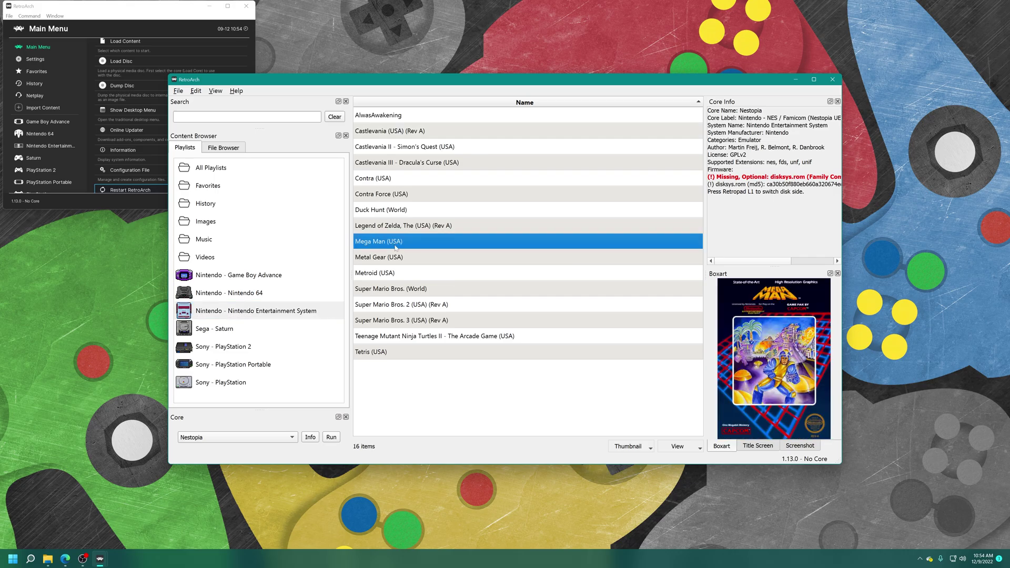
click(432, 227)
click(423, 214)
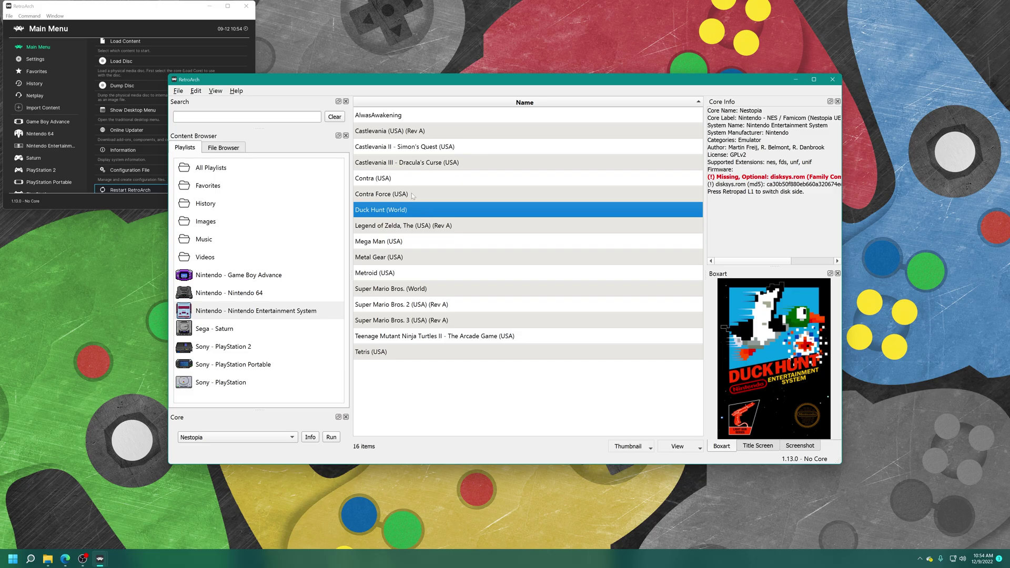
click(414, 195)
click(416, 179)
click(424, 136)
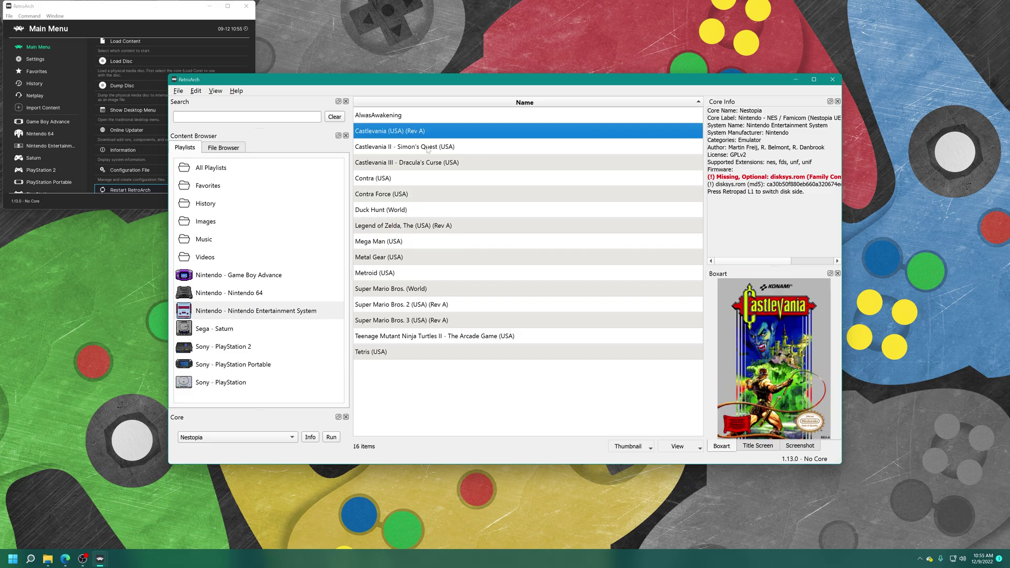
- Rename the AlwasAwakening playlist entry as "Alwas Awakening"
click(386, 118)
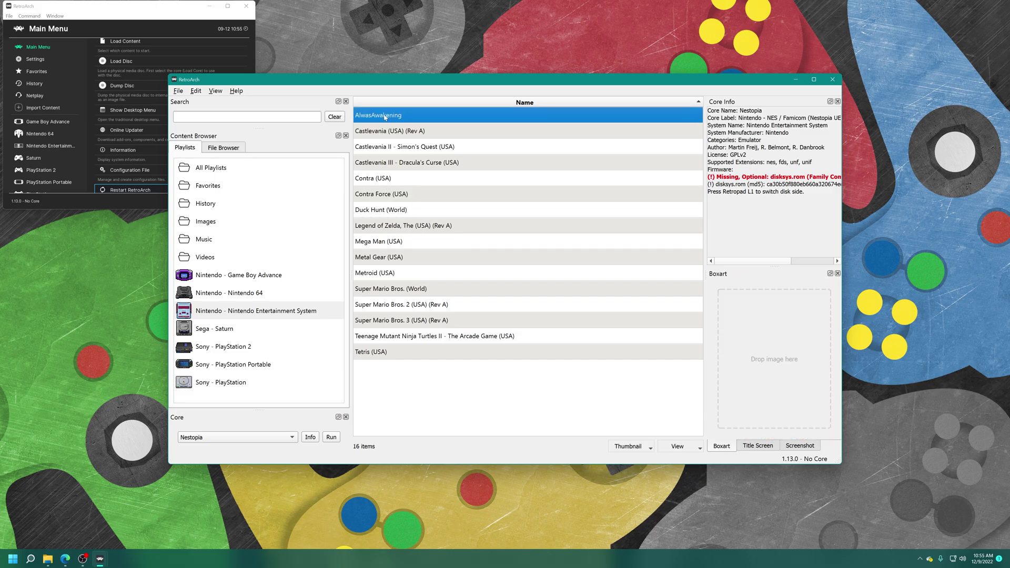
click(373, 120)
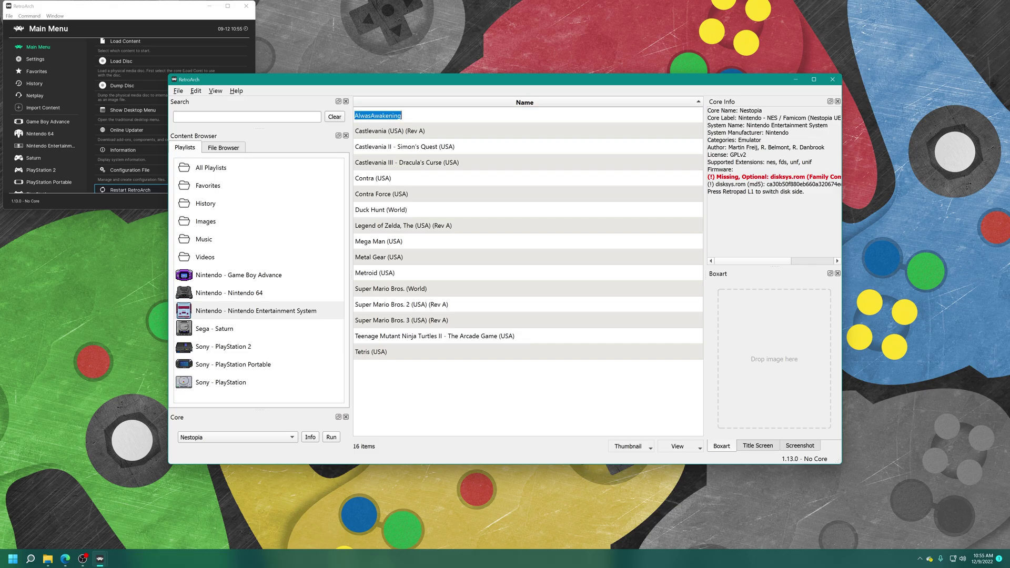
click(371, 116)
click(385, 130)
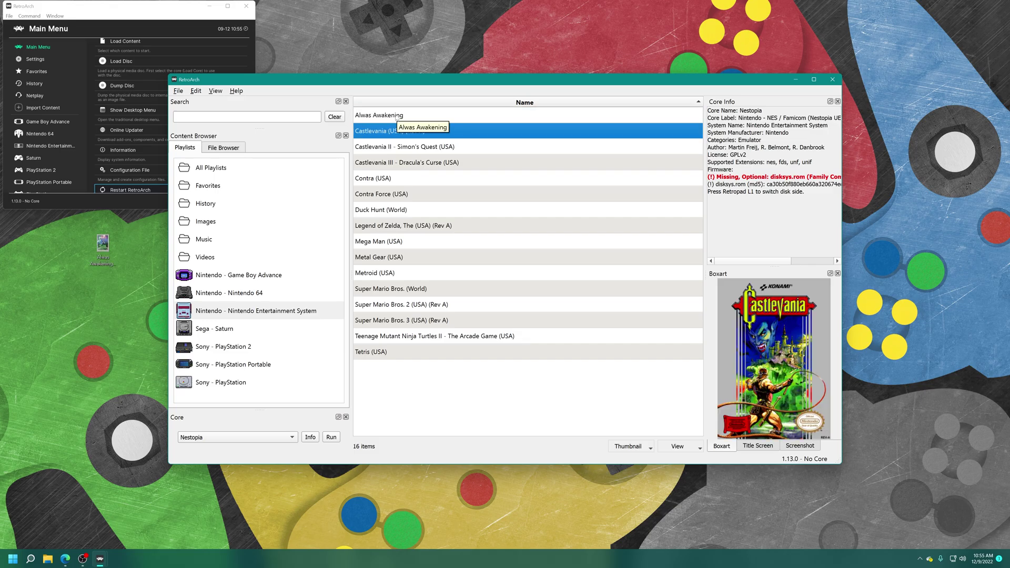
- Assign the Alwas Awakening image file on the desktop as the box art of the Alwas Awakening playlist entry
click(376, 116)
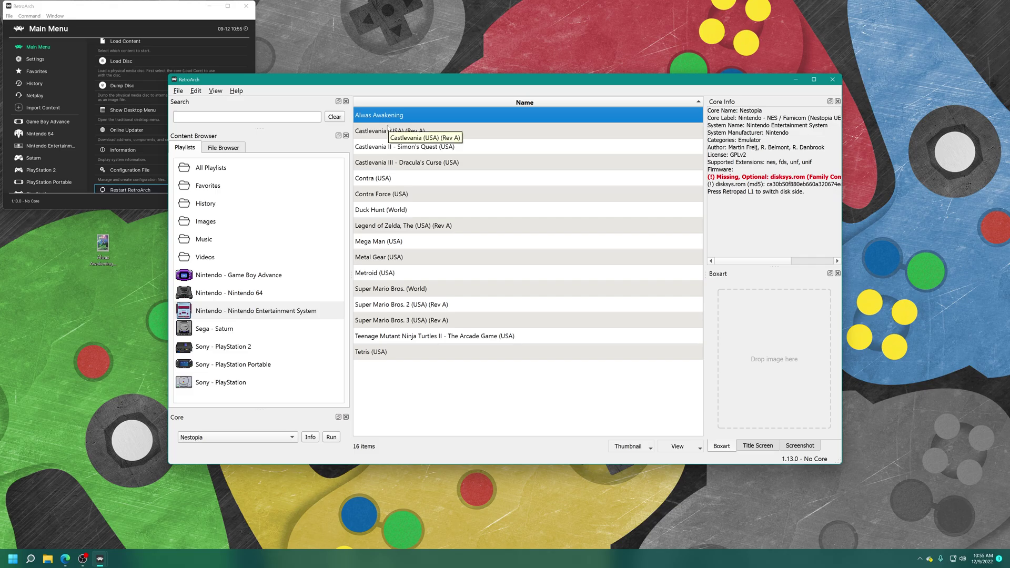
click(396, 133)
click(397, 150)
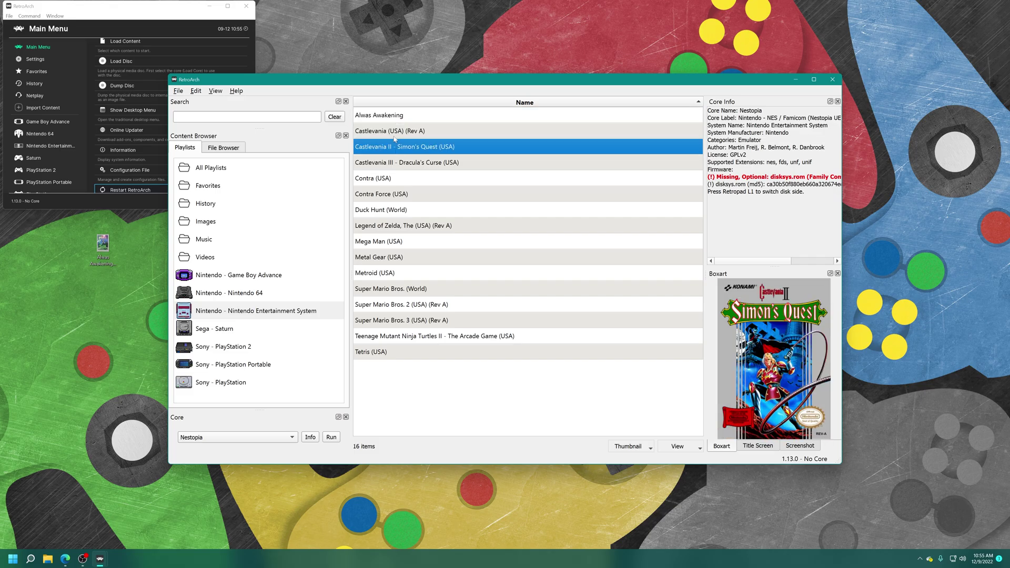
click(390, 117)
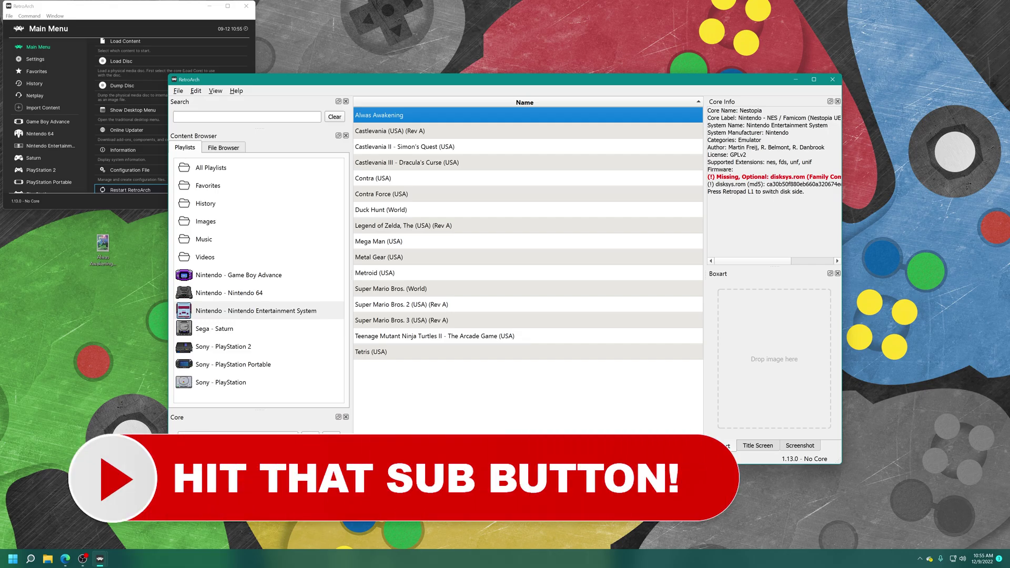
click(102, 247)
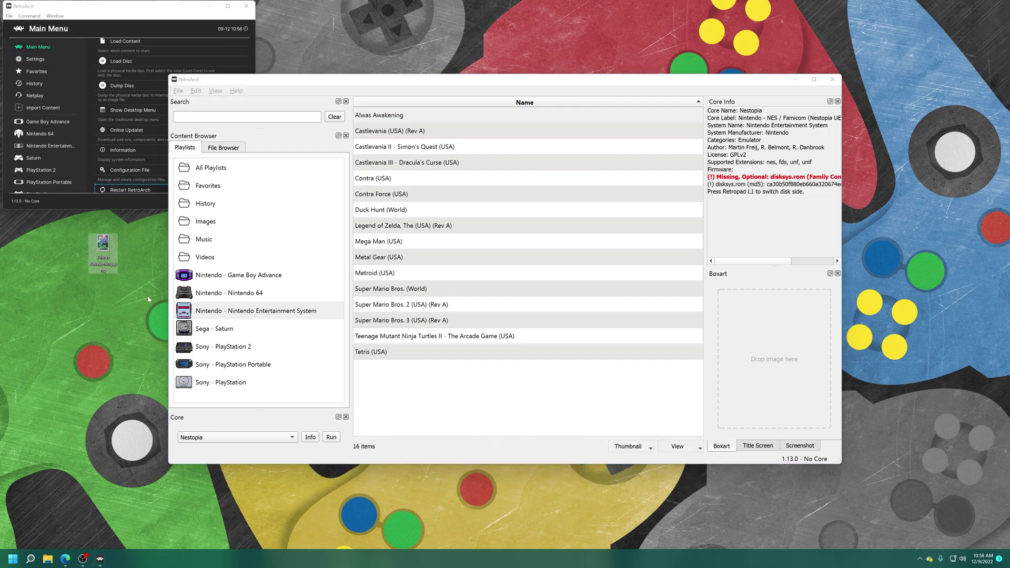
drag(103, 249, 45, 251)
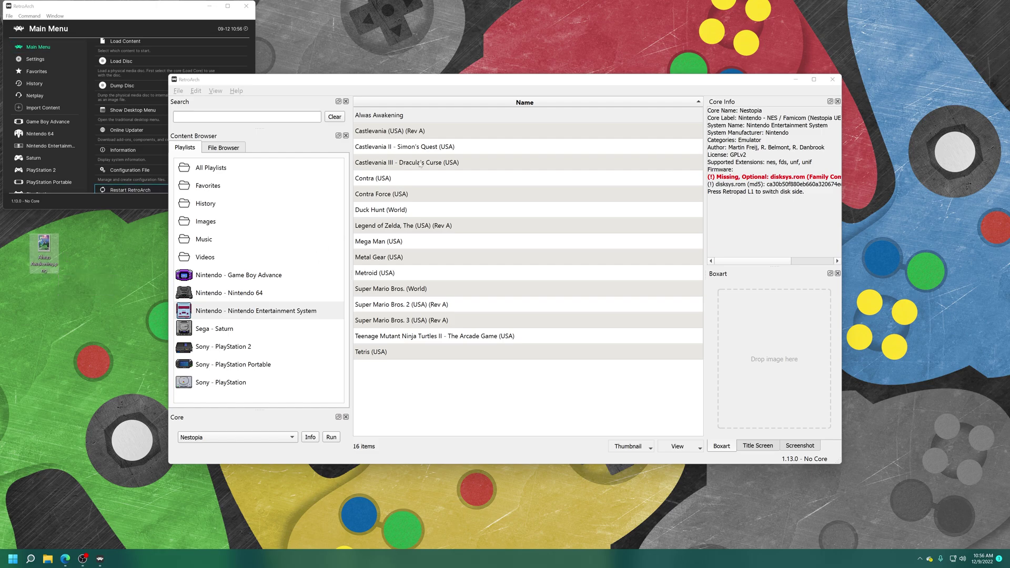
click(409, 74)
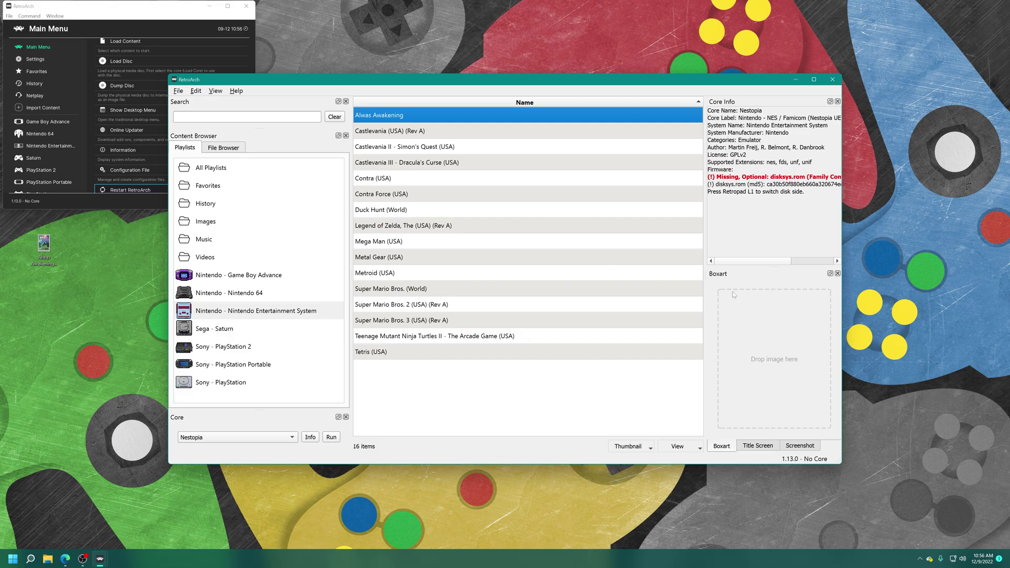
drag(44, 248, 761, 380)
drag(747, 317, 764, 339)
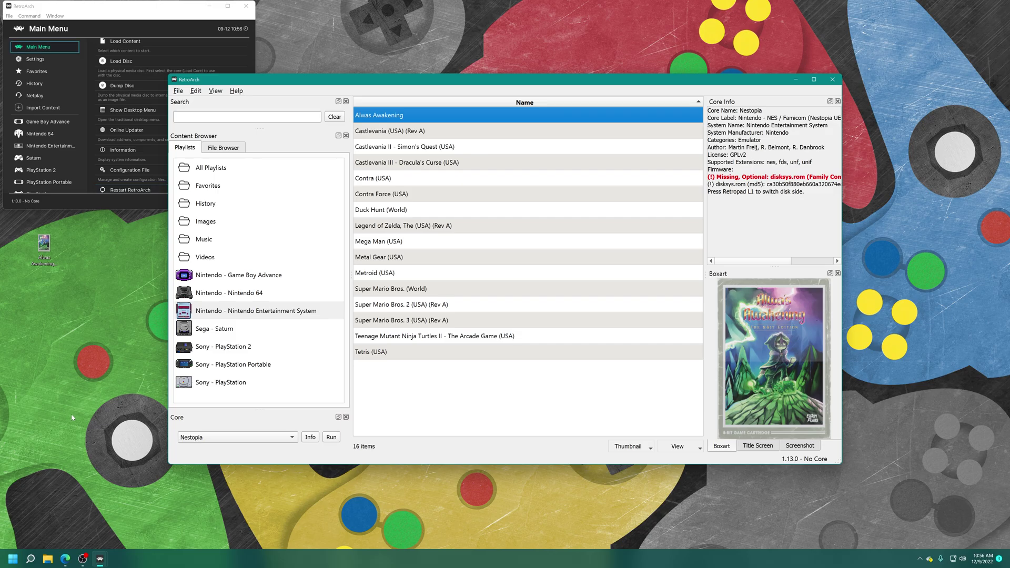
- Switch to Paint with Alwas Awakening.png open and view the available file options
click(13, 558)
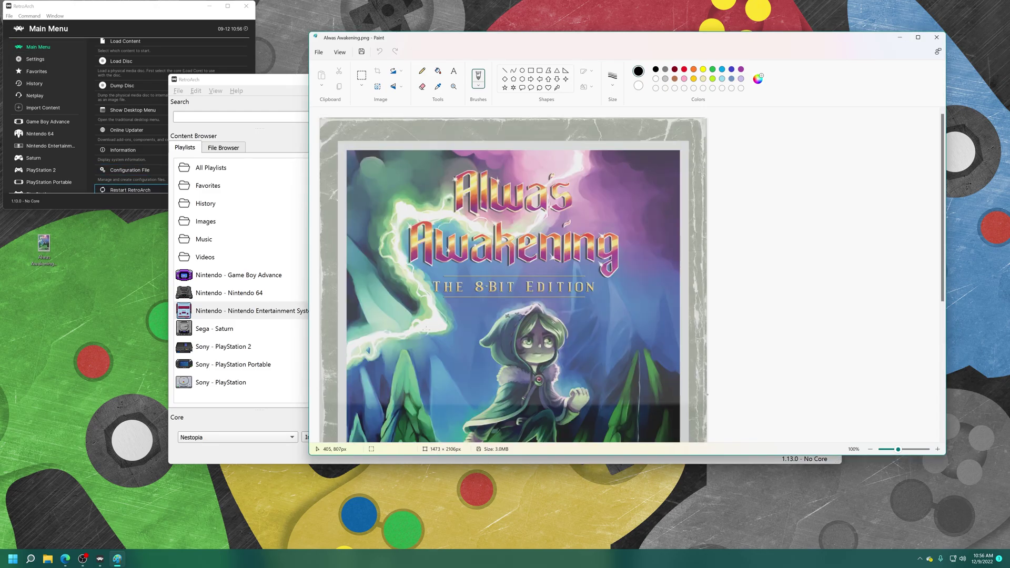
click(318, 52)
mouse_move(354, 118)
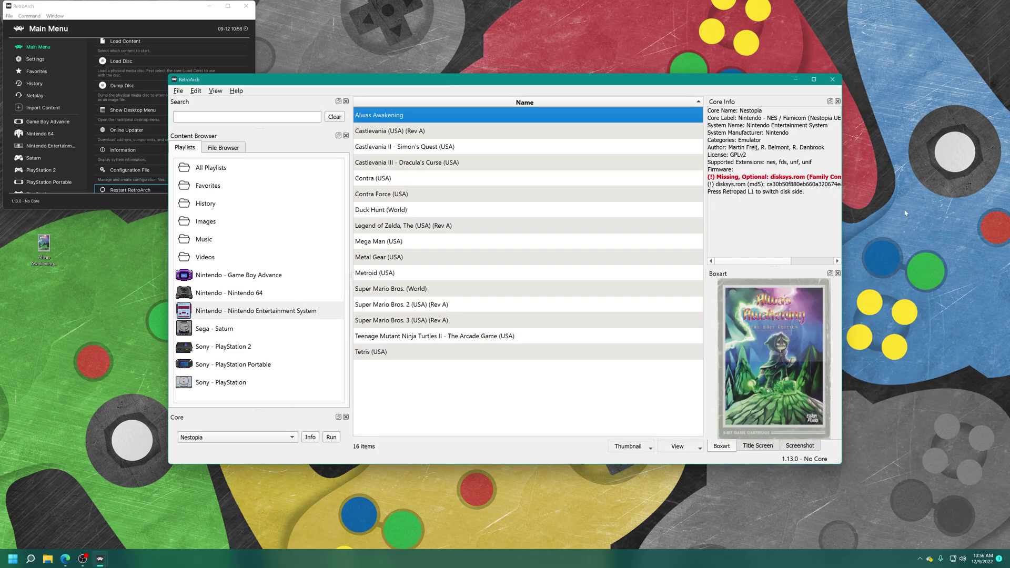
- Leave the desktop menu and run Alwas Awakening in full screen from the Nintendo Entertainment System playlist
click(835, 81)
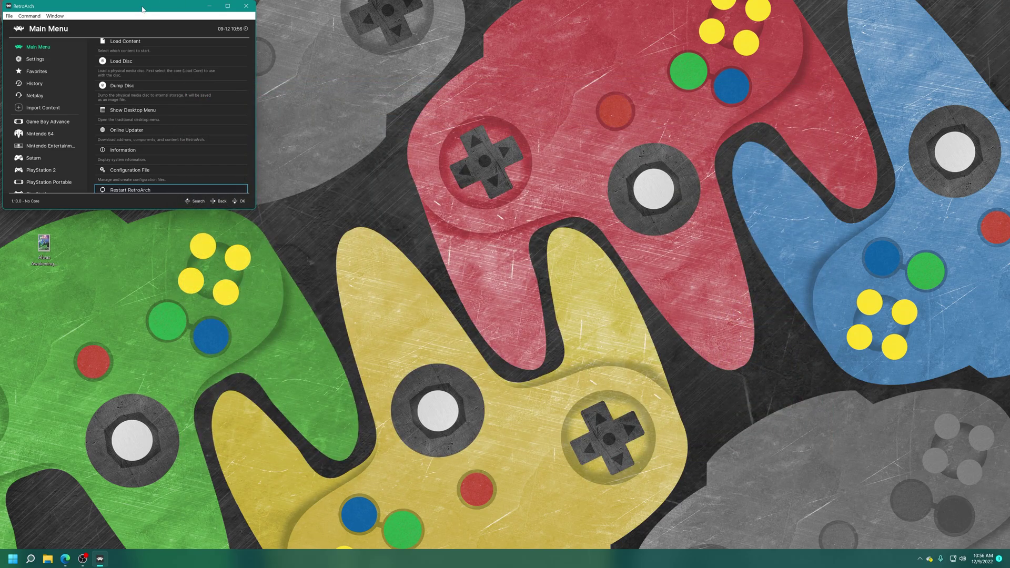
key(Return)
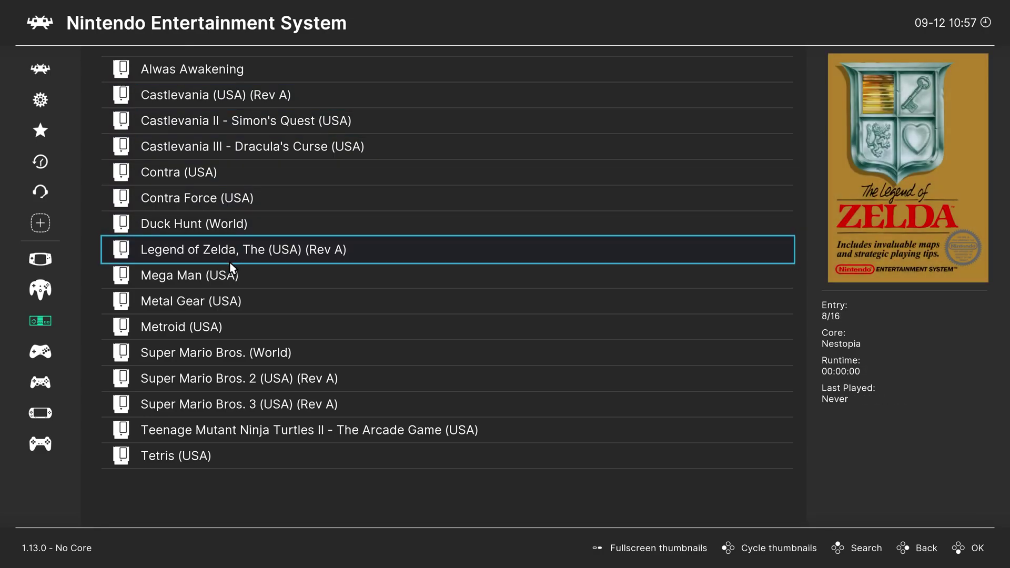
click(241, 75)
click(174, 73)
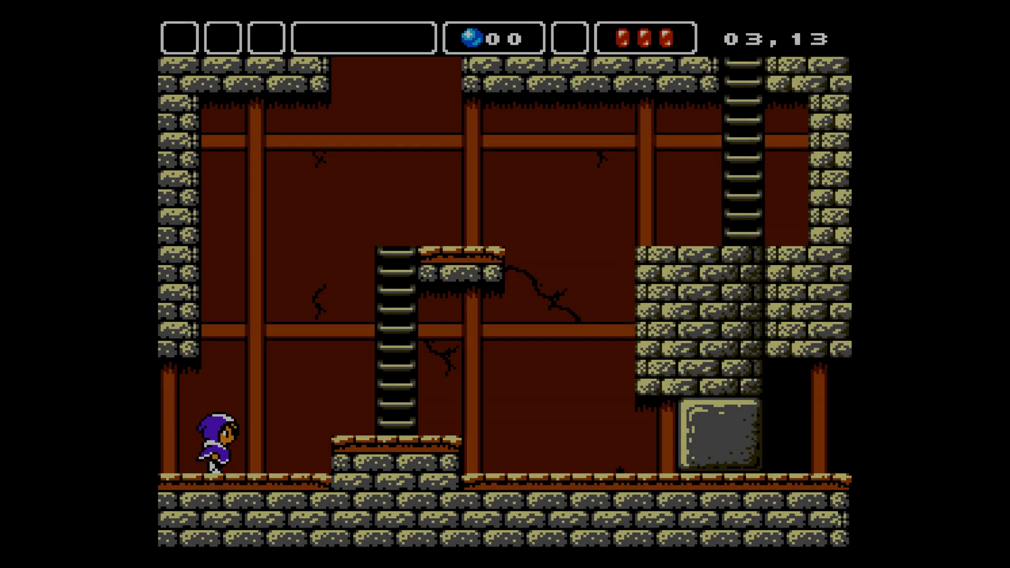
key(Right)
key(x)
key(Up)
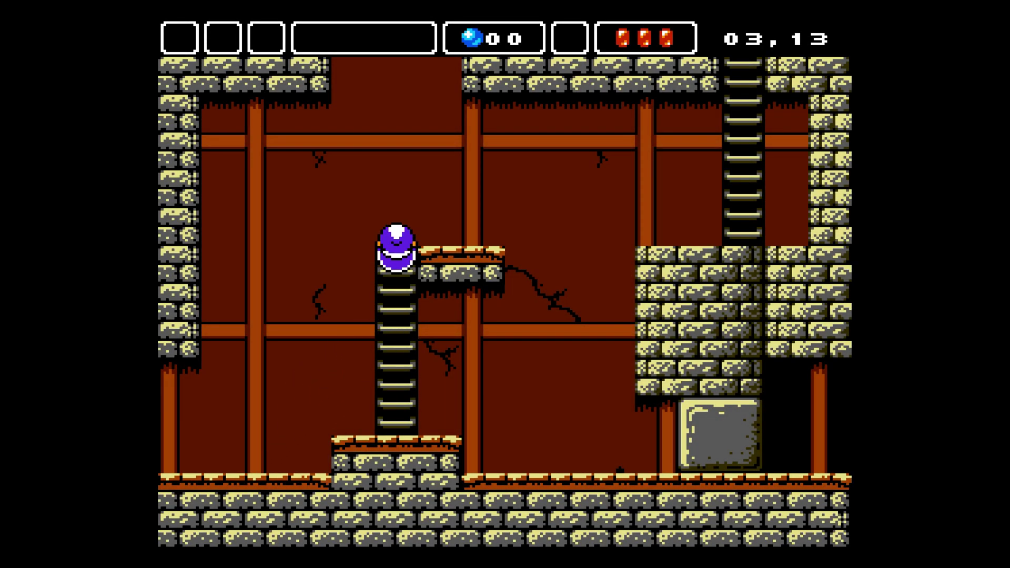
key(Up)
key(Down)
key(Up)
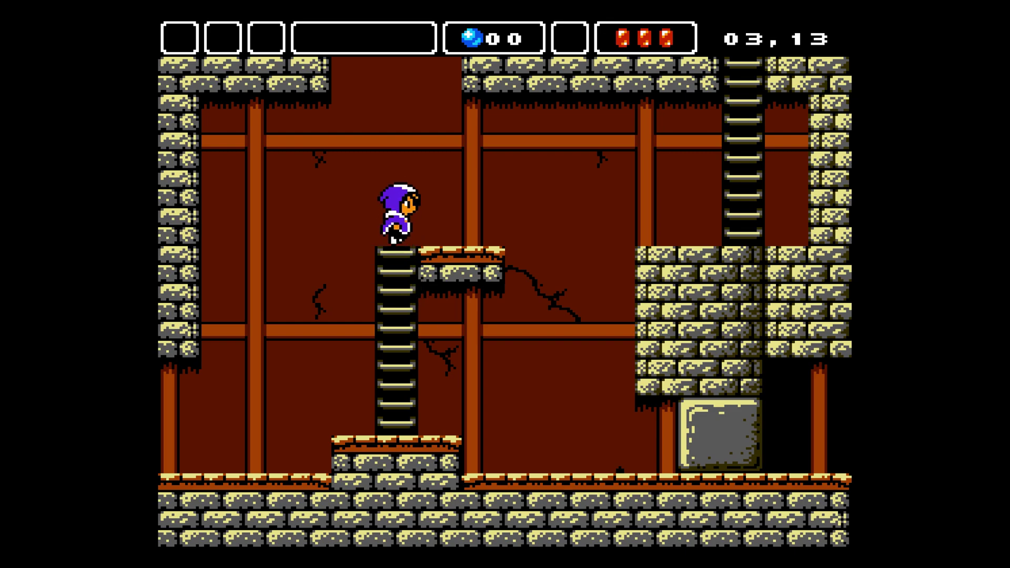
key(Right)
key(x)
key(Up)
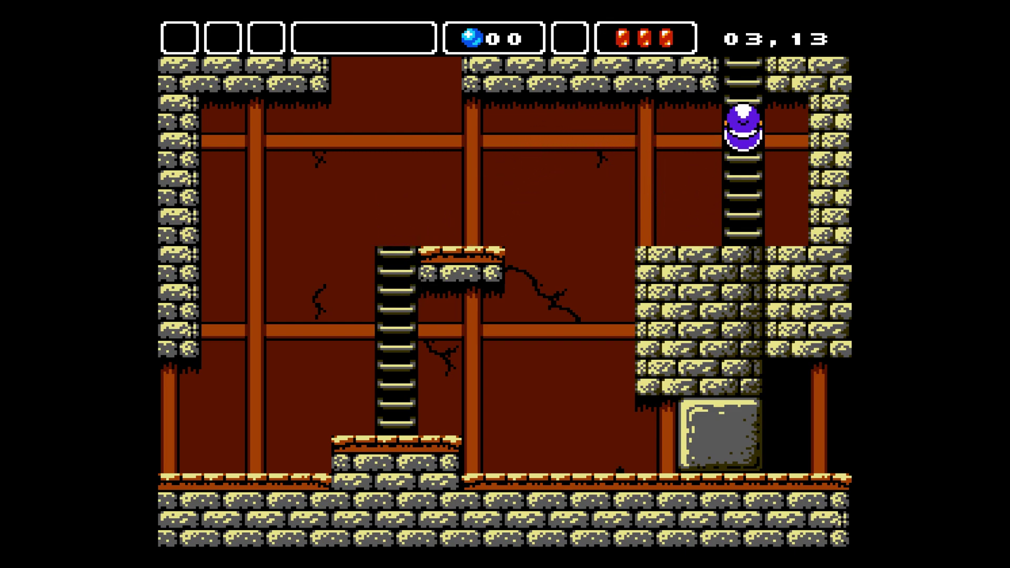
key(Up)
key(Left)
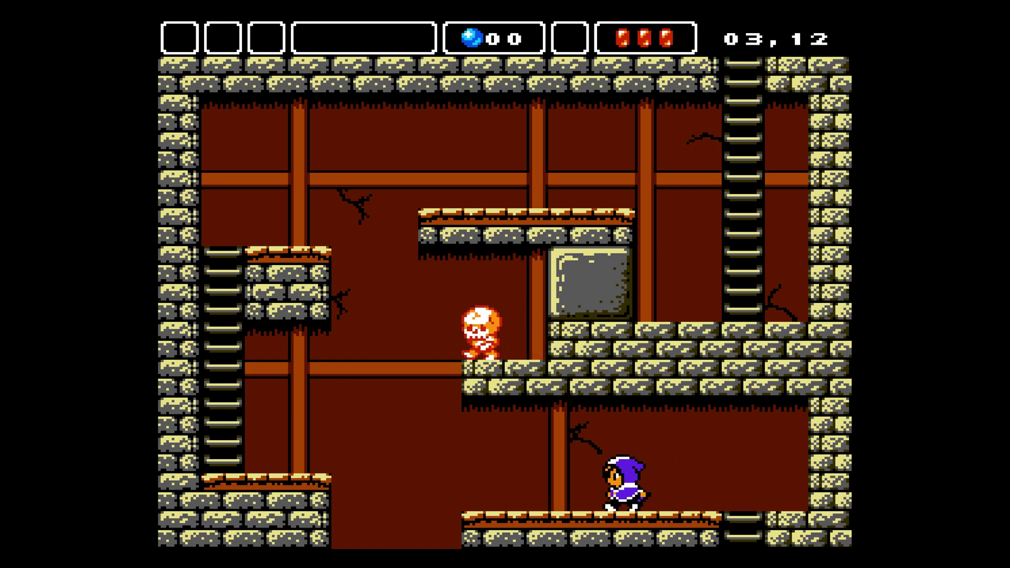
key(x)
key(Up)
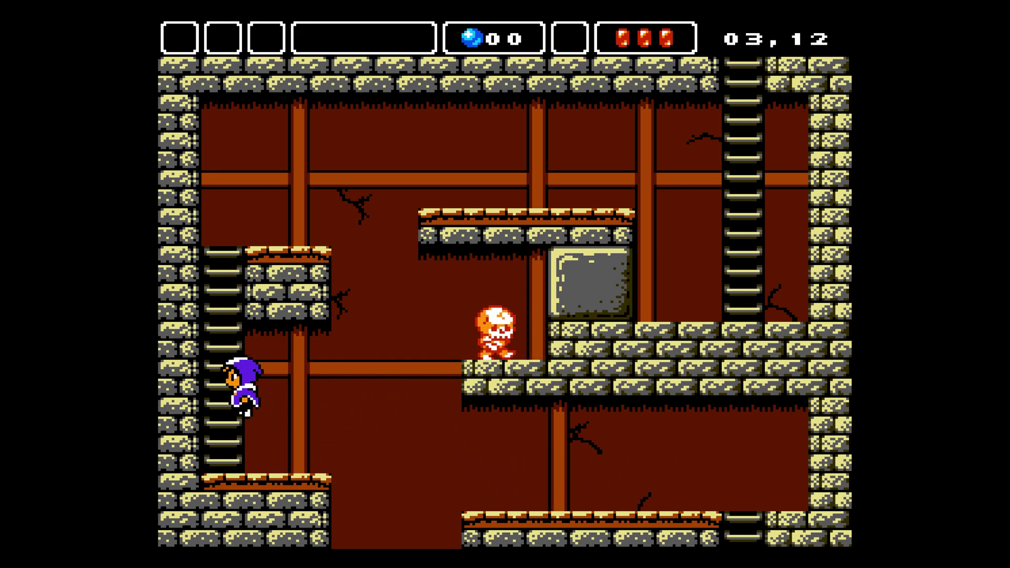
key(Up)
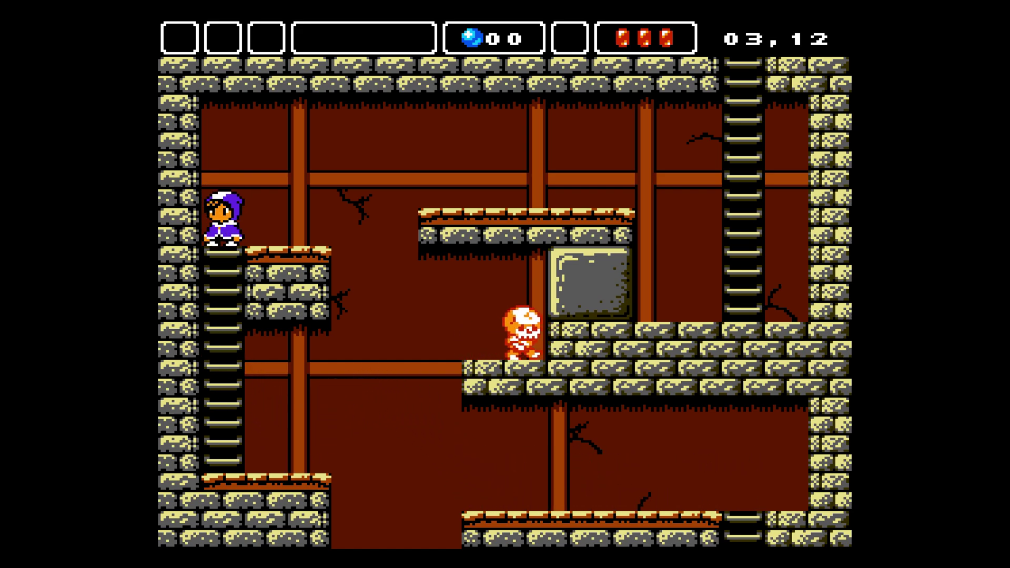
key(Right)
key(x)
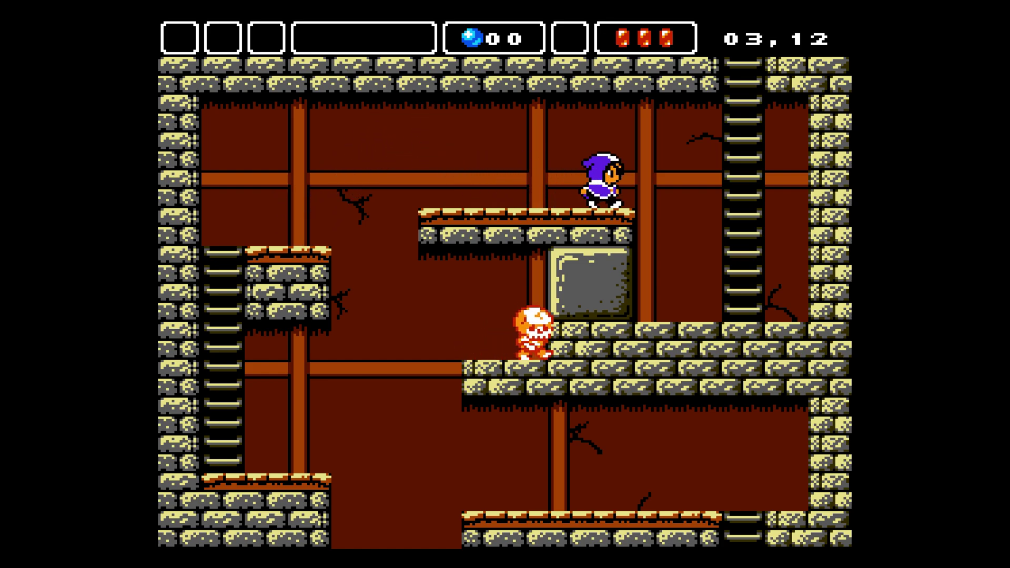
key(Right)
key(x)
key(Up)
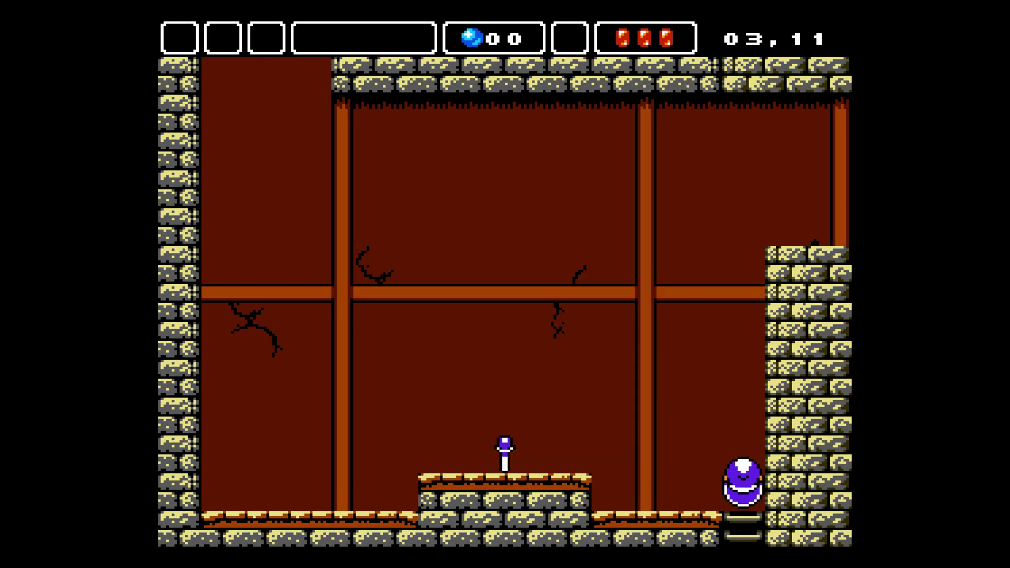
key(Left)
key(x)
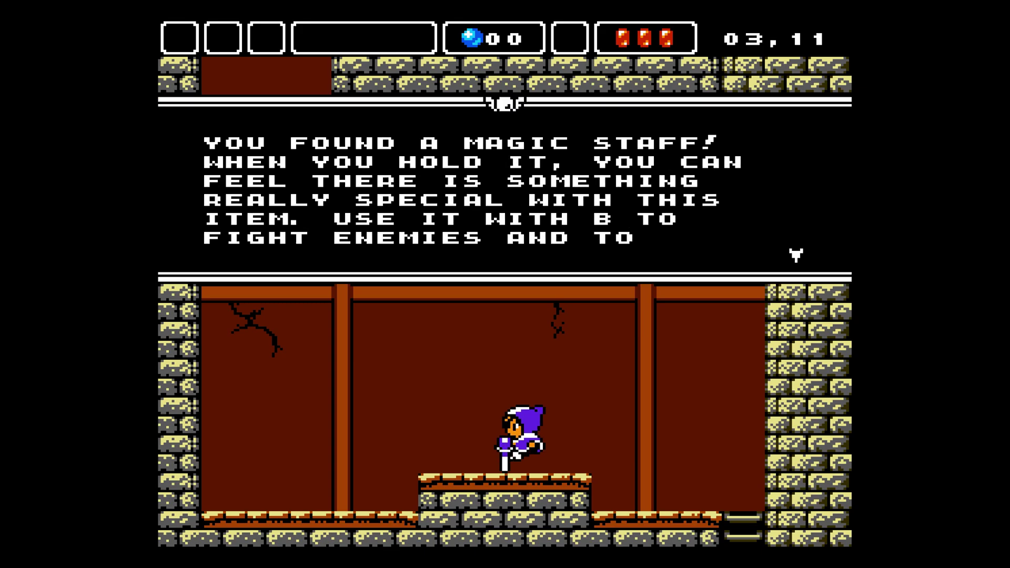
key(x)
key(x)
key(Right)
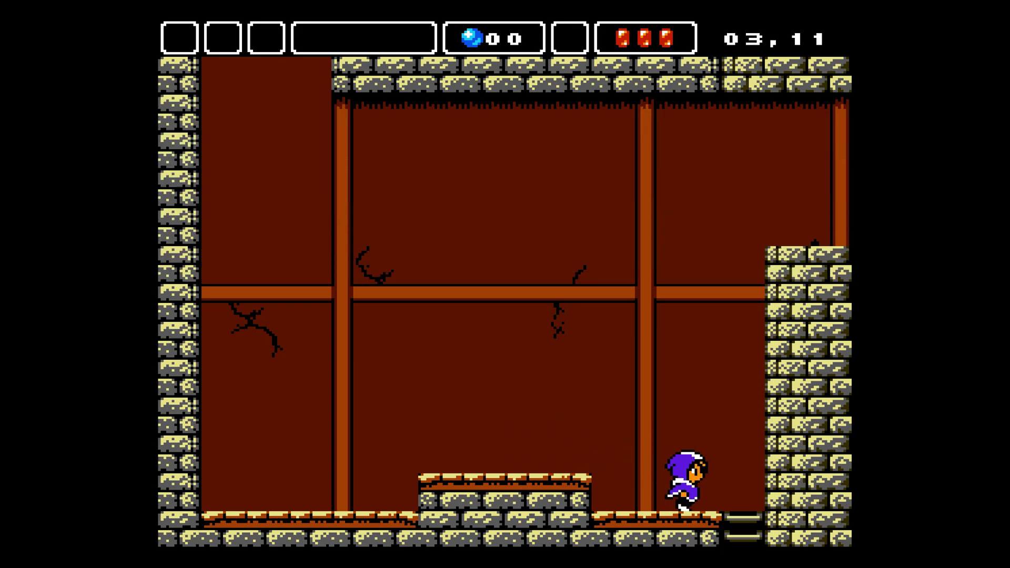
key(Down)
key(Left)
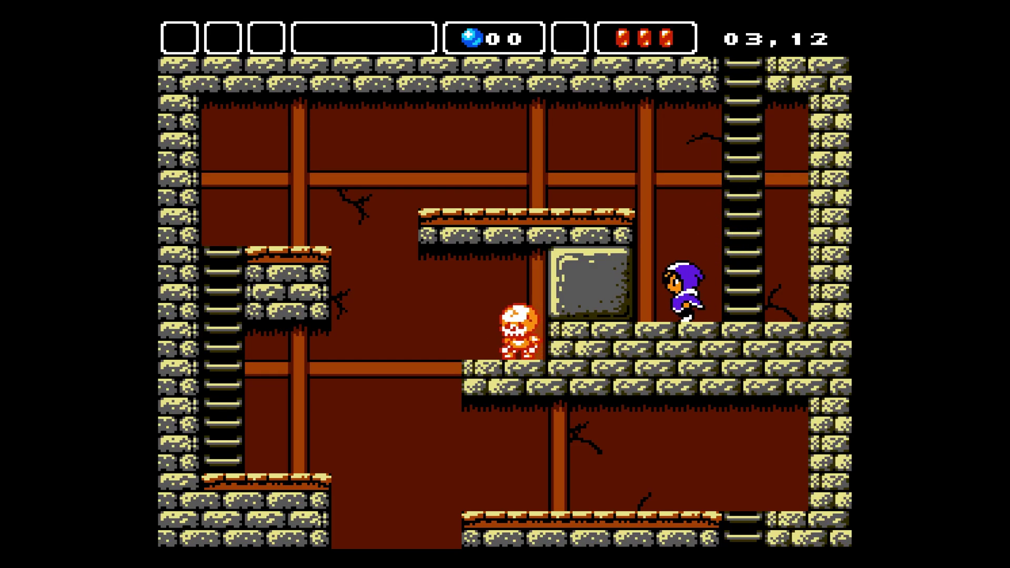
key(Left)
key(x)
key(Left)
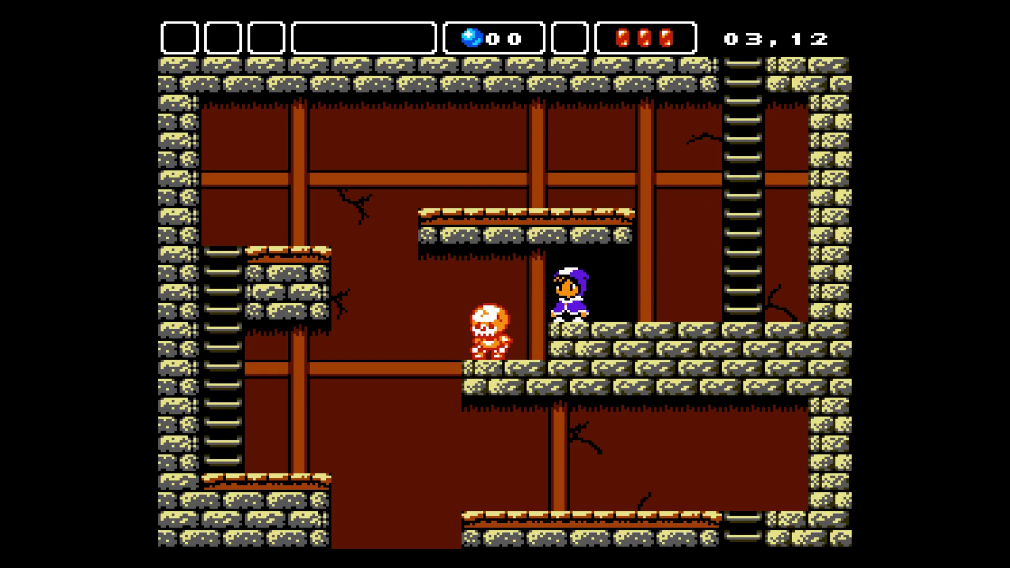
key(x)
key(Left)
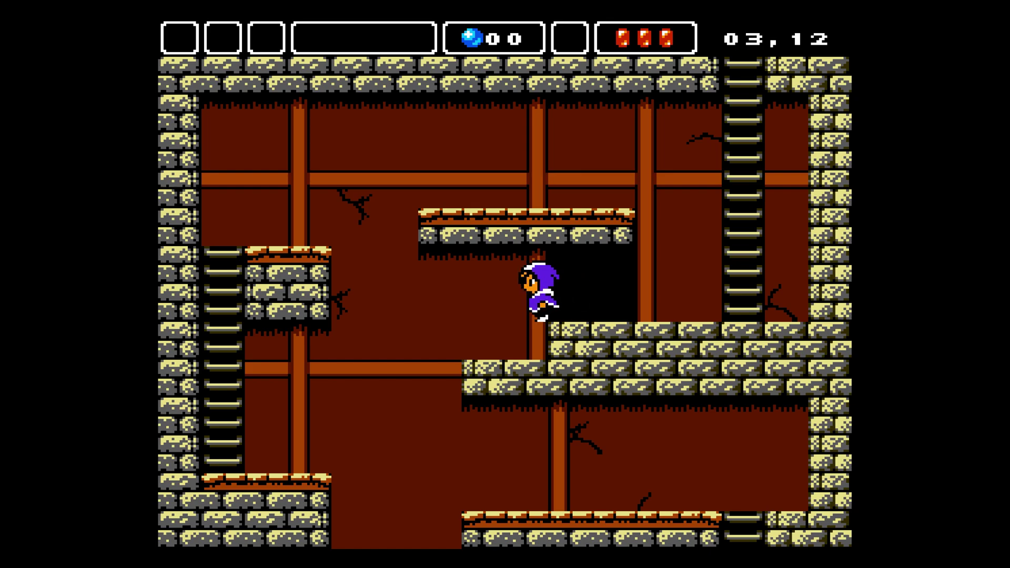
key(Left)
key(Right)
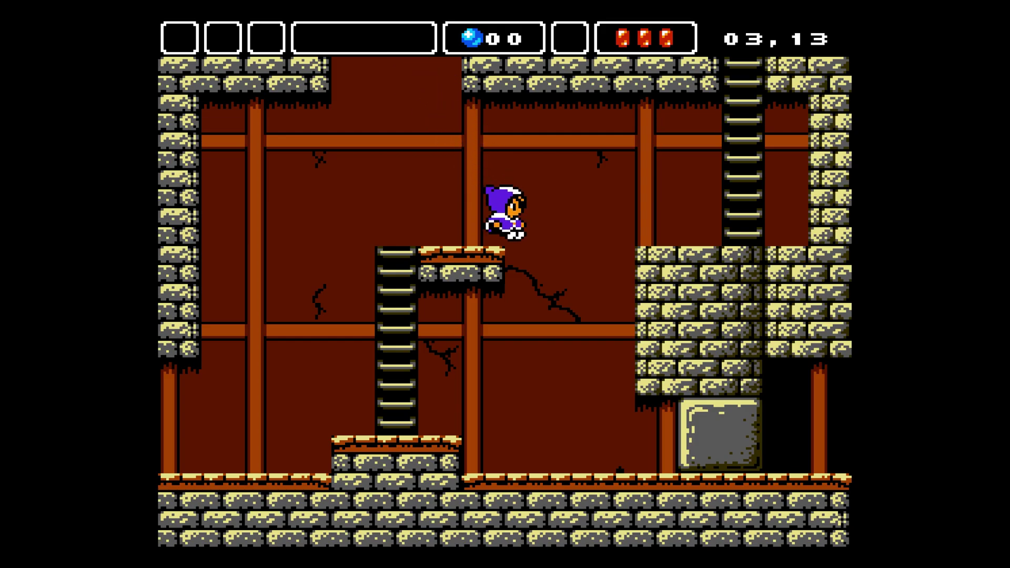
key(Right)
key(x)
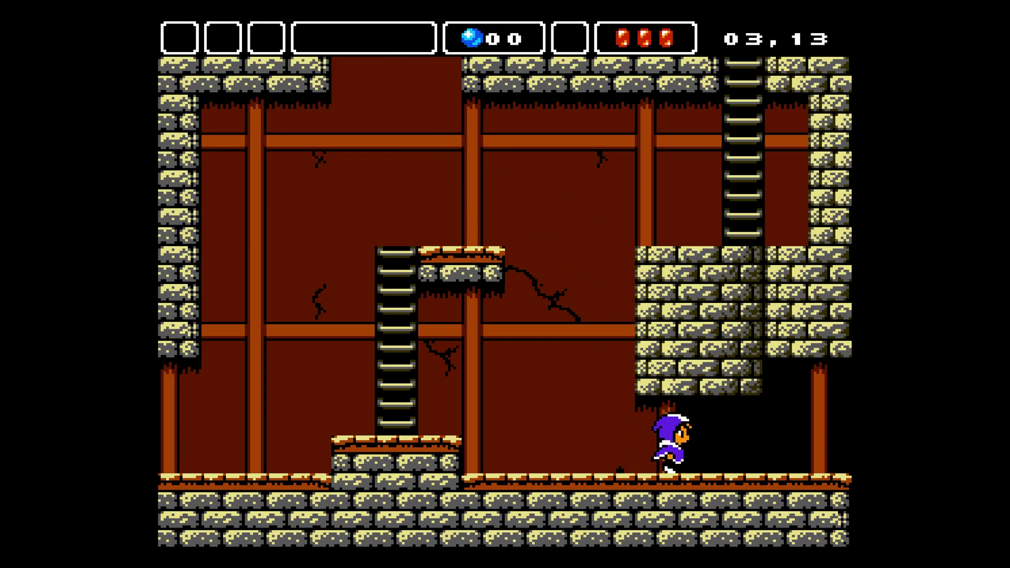
key(Right)
key(x)
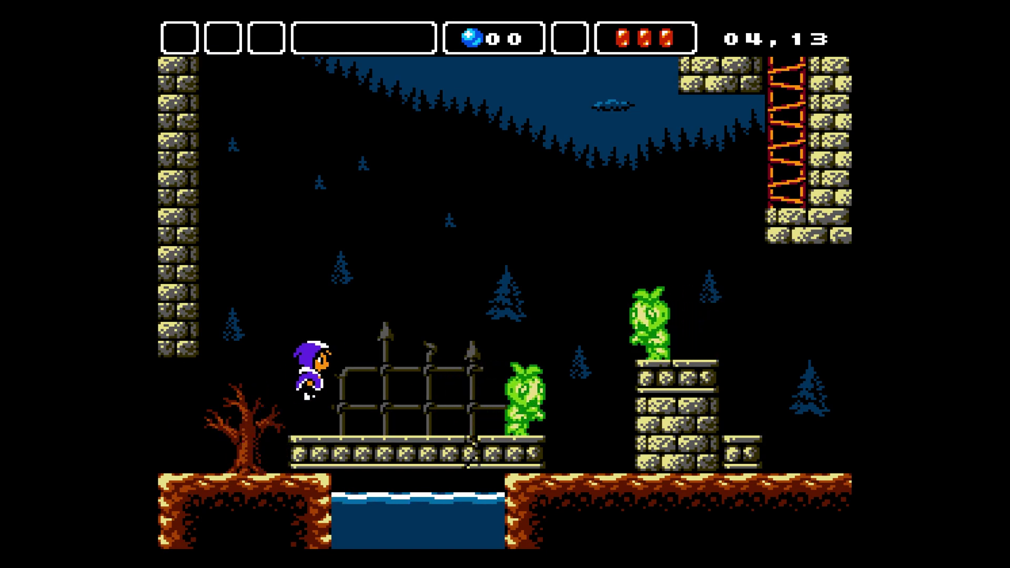
key(Right)
key(z)
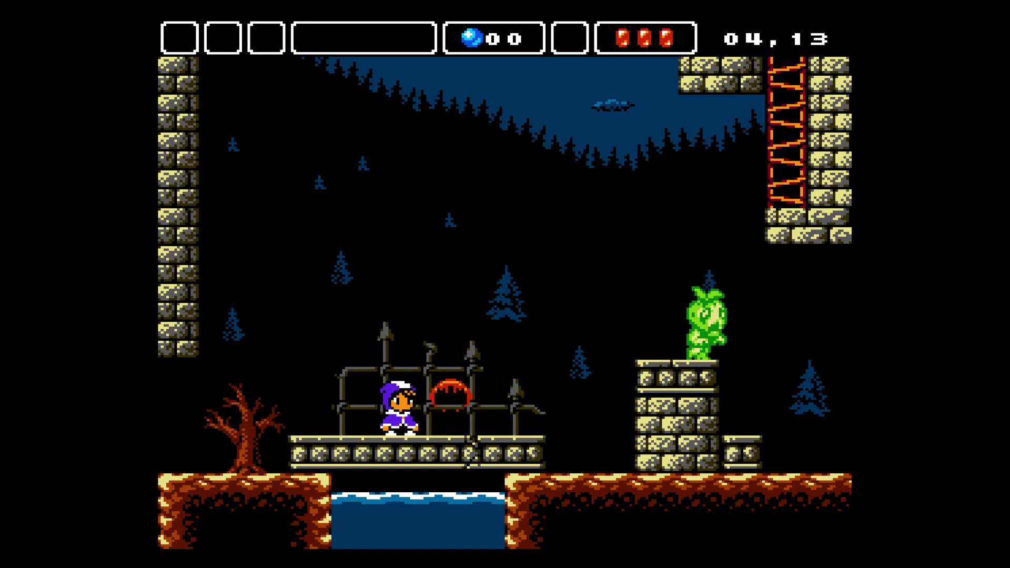
key(Right)
key(x)
key(x)
key(z)
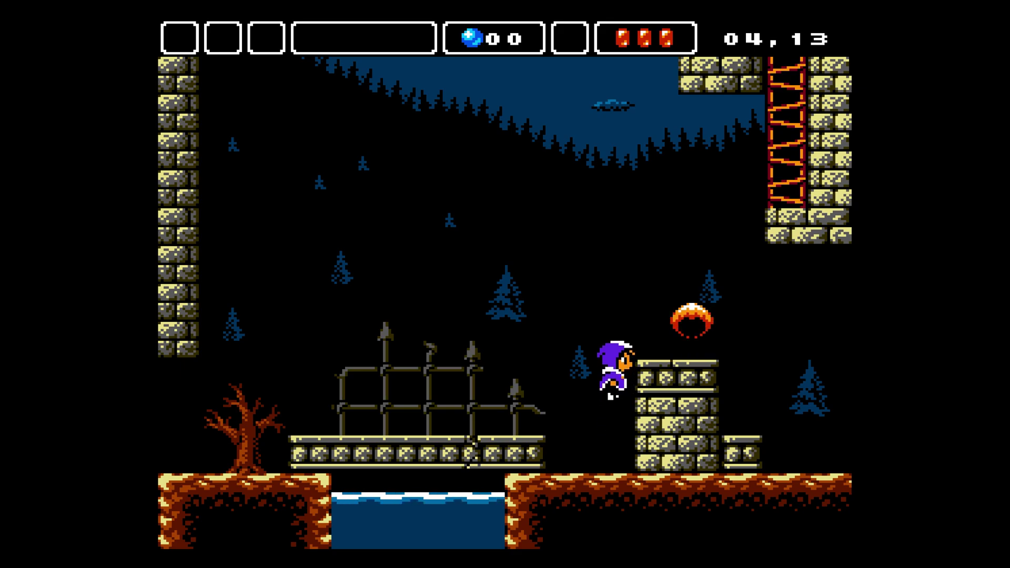
key(Left)
key(x)
key(Right)
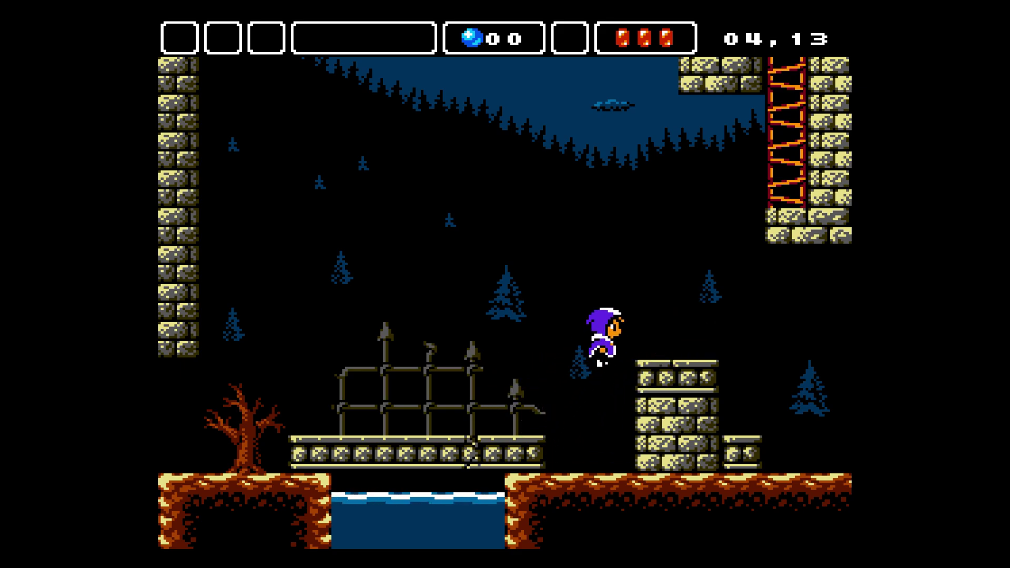
key(Right)
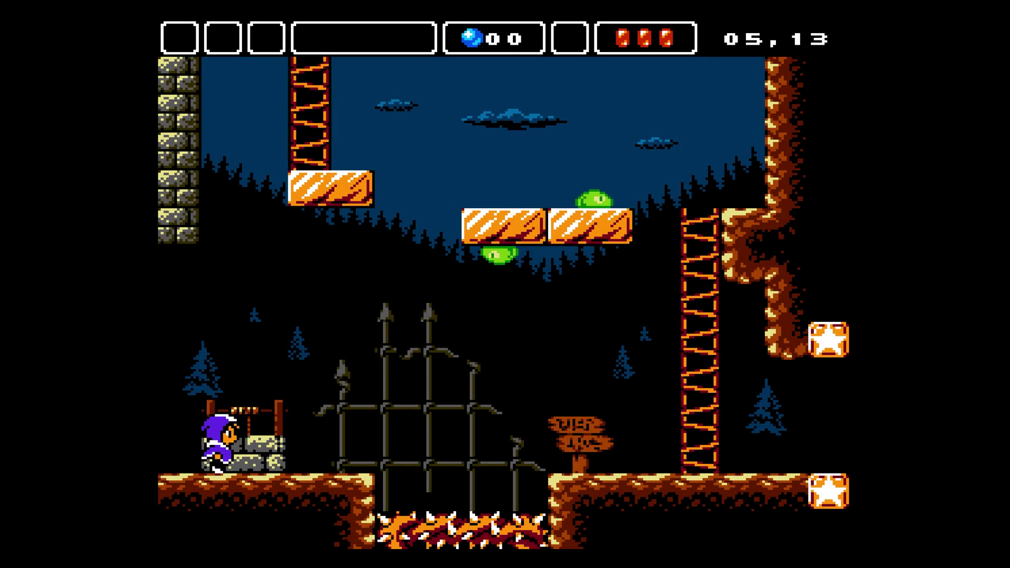
key(Right)
key(x)
key(x)
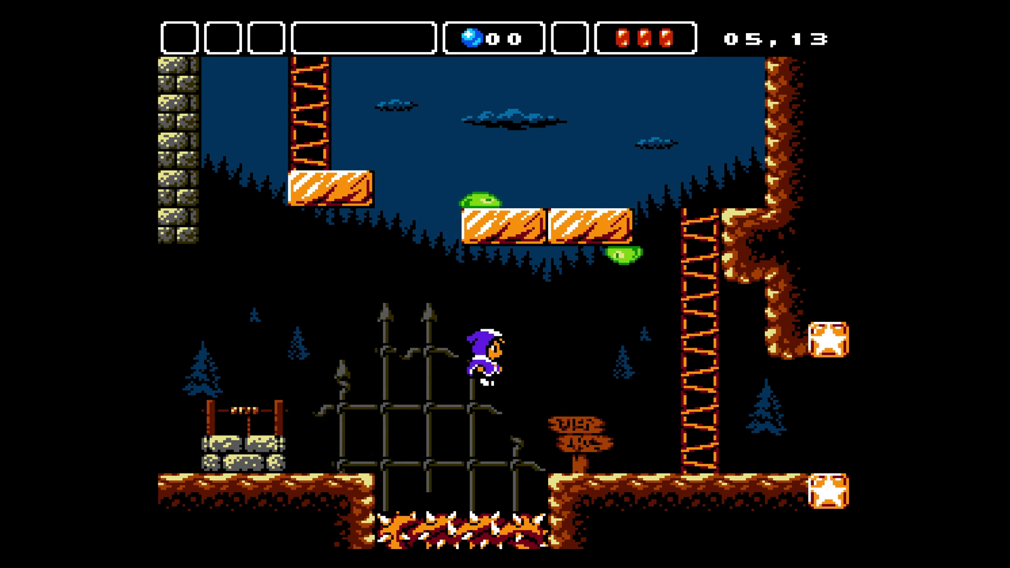
key(Right)
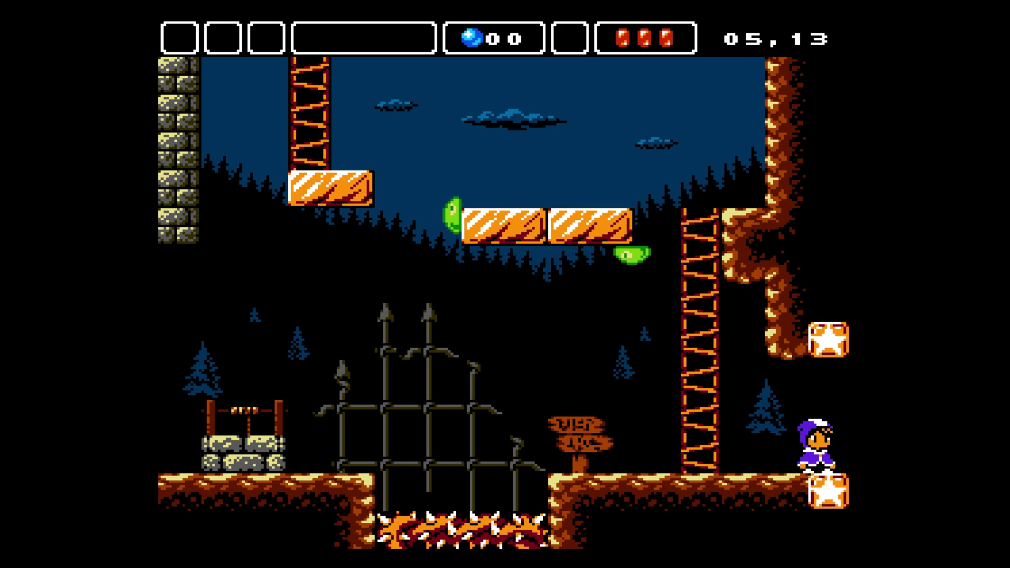
- Pause the running game and open the System category of its core options
key(F1)
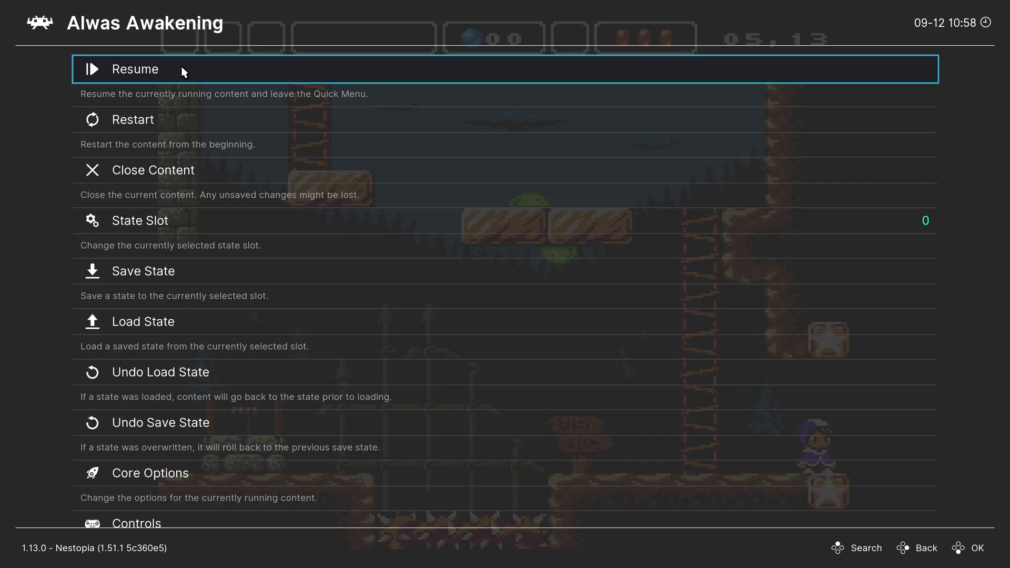
key(Down)
key(Down)
key(Down)
key(Down)
key(Down)
key(Down)
key(Down)
key(Down)
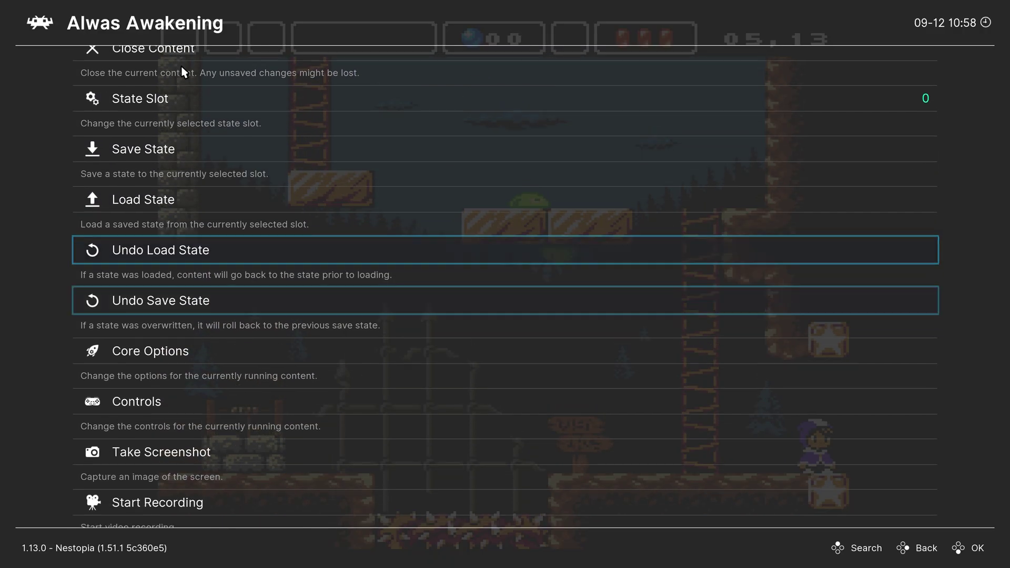
key(Return)
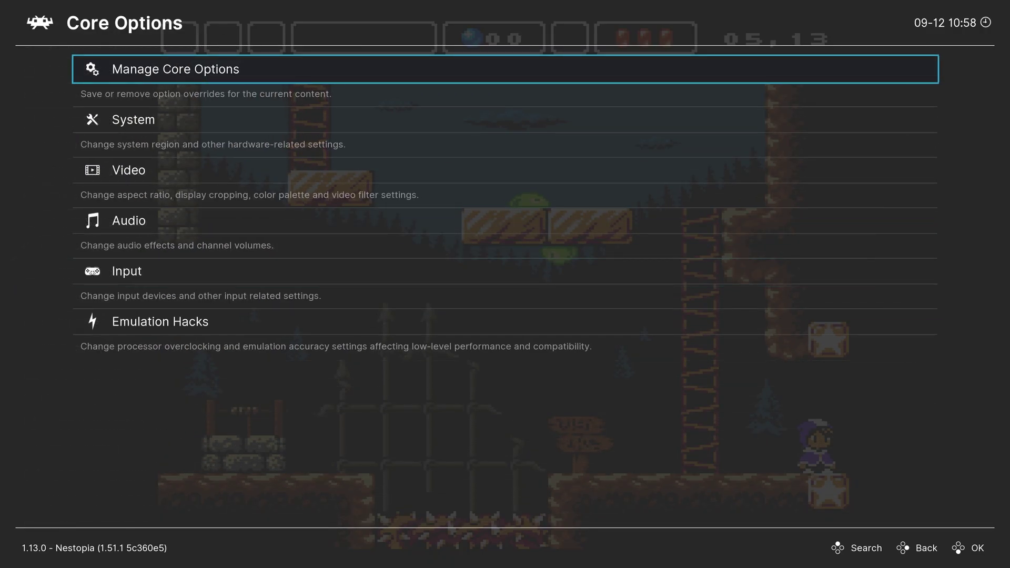
key(Down)
key(Return)
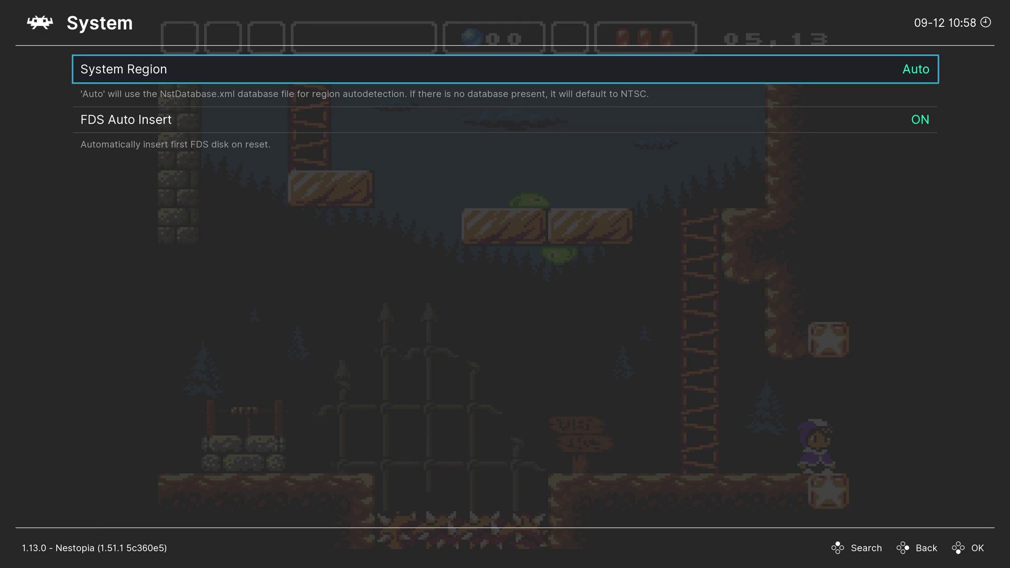
- Examine the System Region choices and the FDS Auto Insert setting, then return to the core option categories
key(Return)
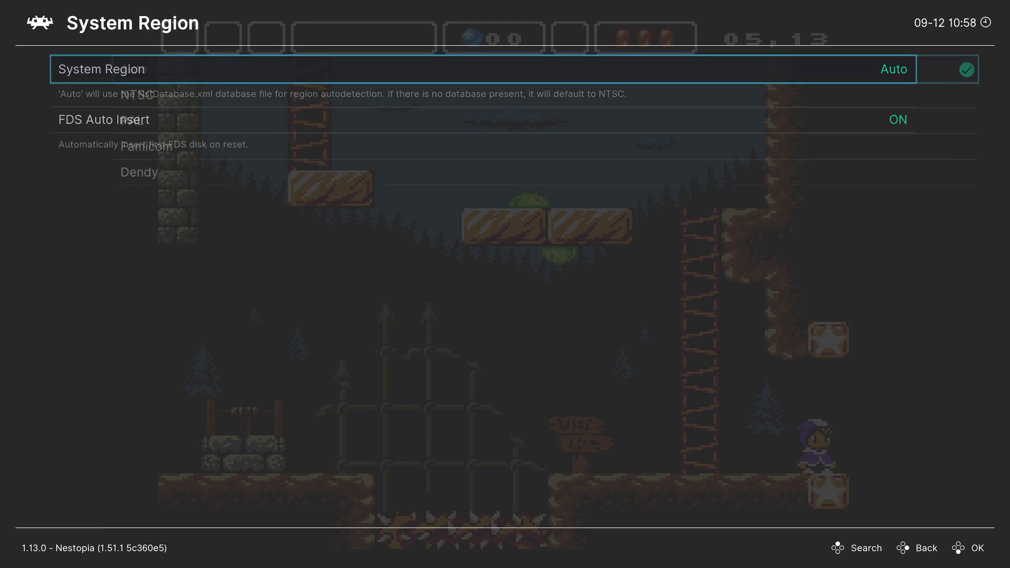
key(Down)
key(Down)
key(Down)
key(Down)
key(Down)
key(Down)
key(Down)
key(Down)
key(Down)
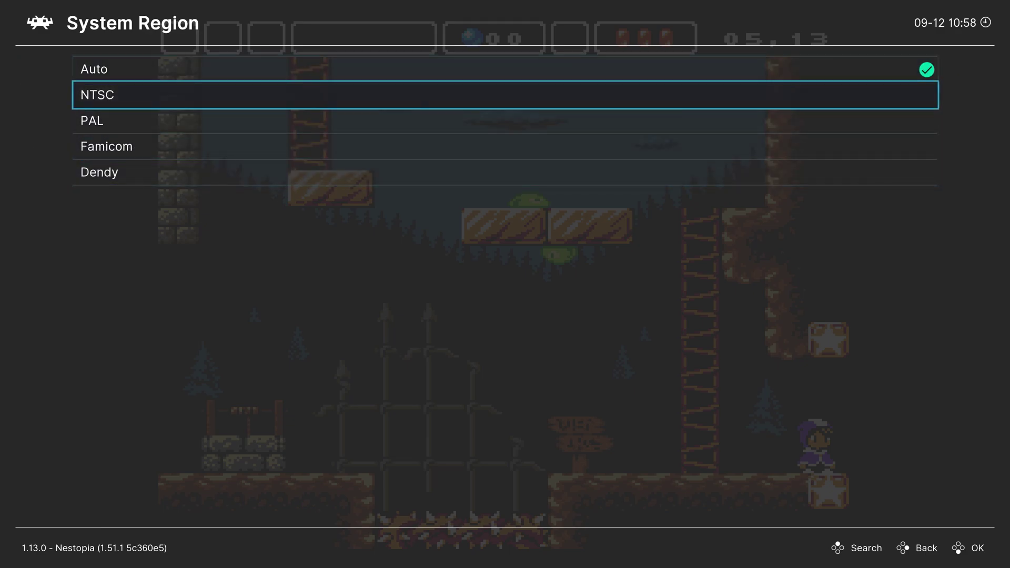
key(BackSpace)
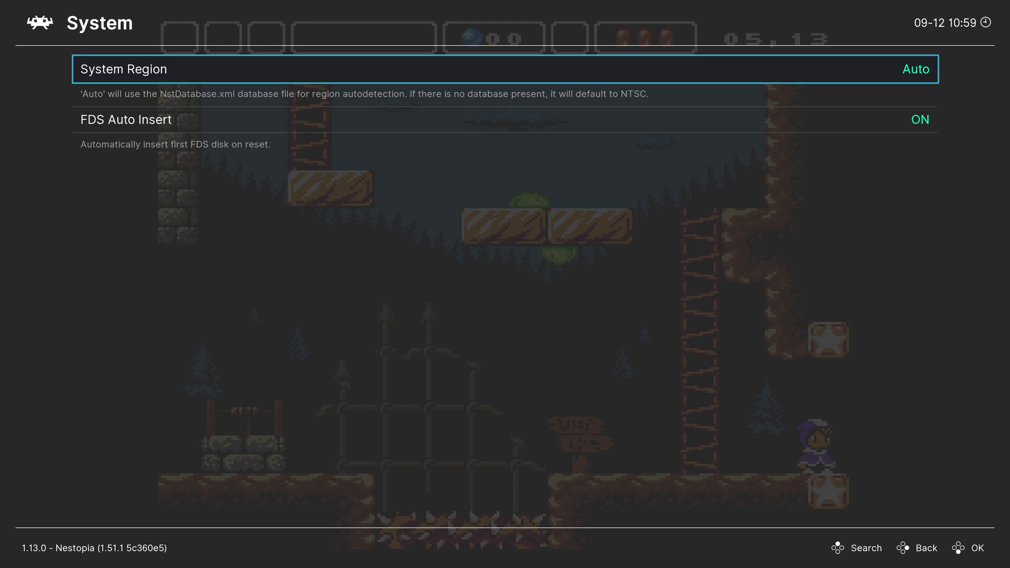
key(Down)
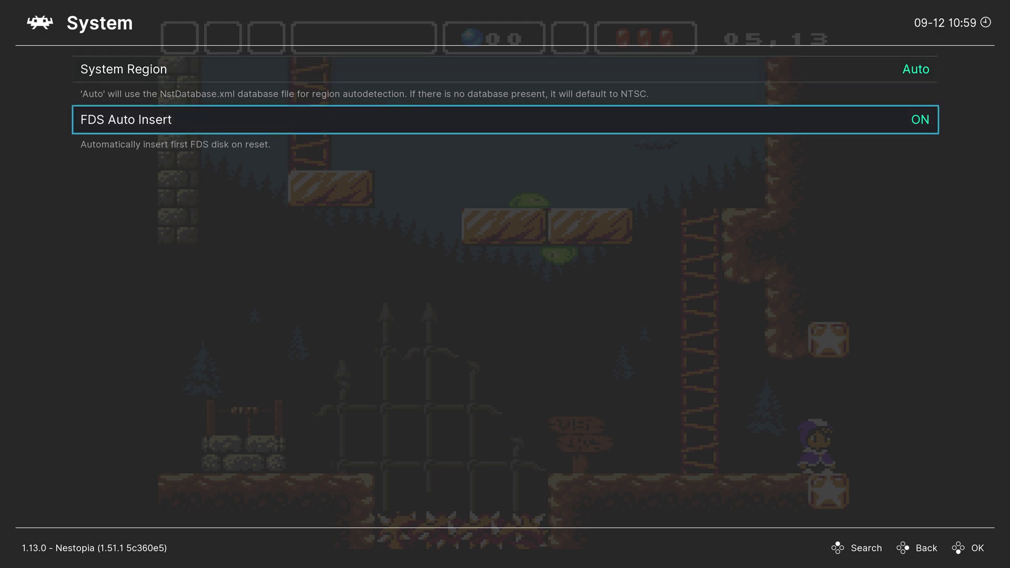
key(BackSpace)
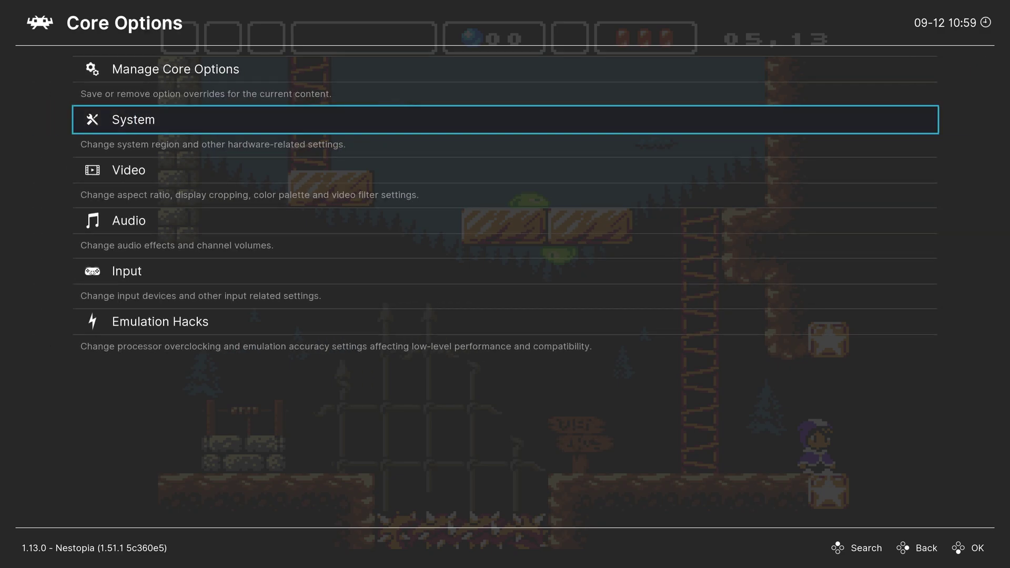
- Set the core's Blargg NTSC Filter video option to Composite Video and resume the game to preview it
key(Down)
key(Return)
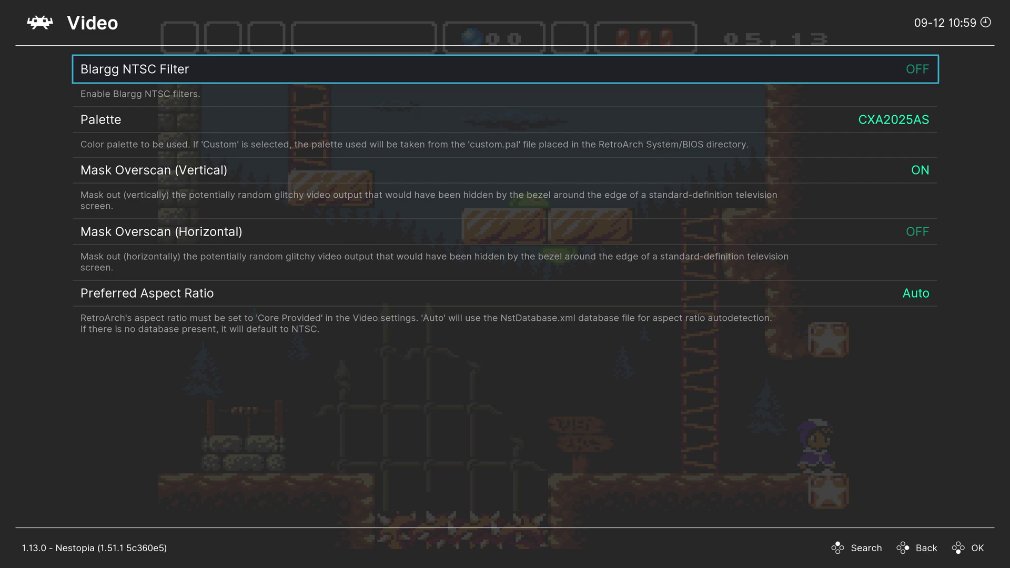
key(Return)
key(Down)
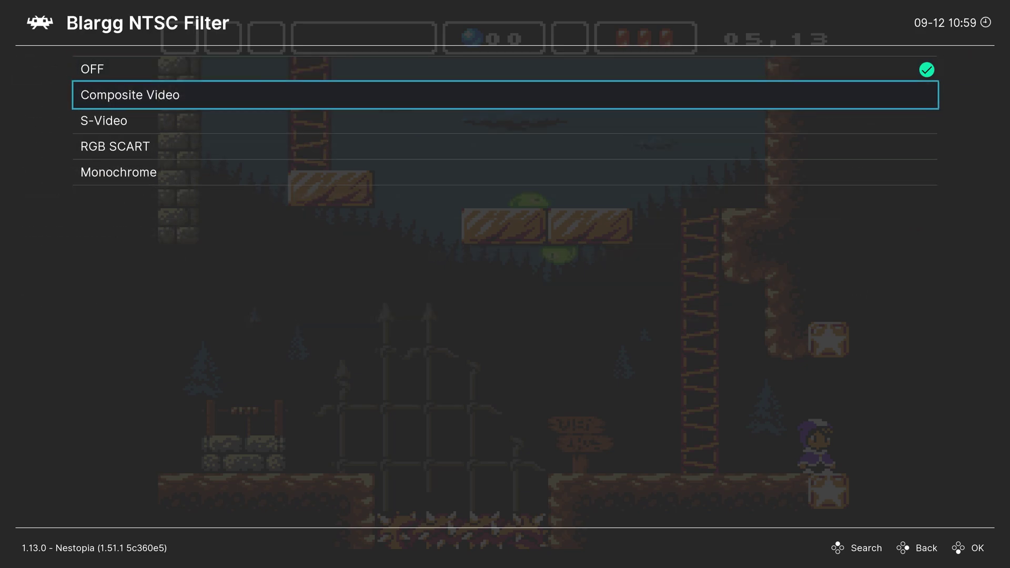
key(Return)
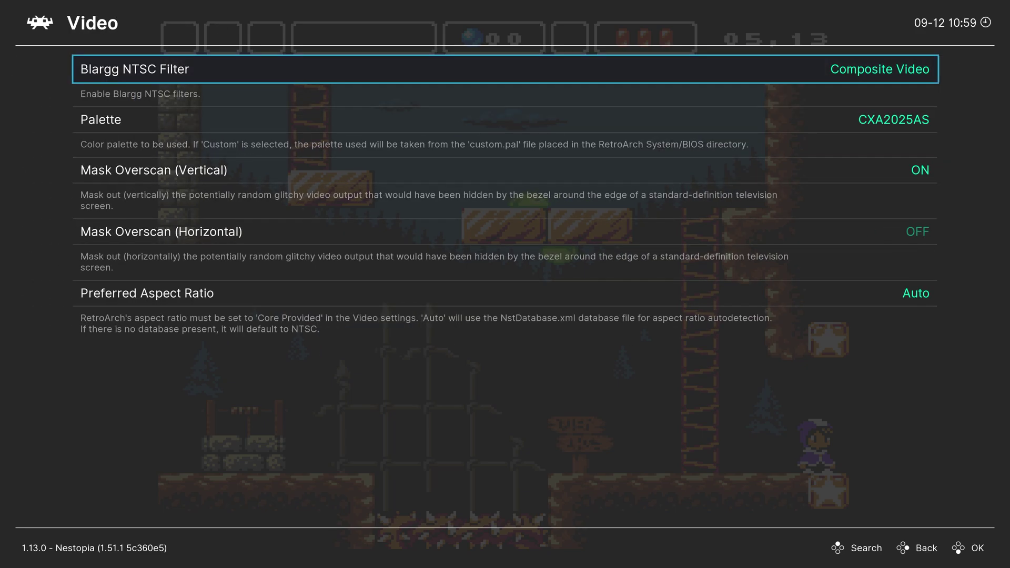
key(F1)
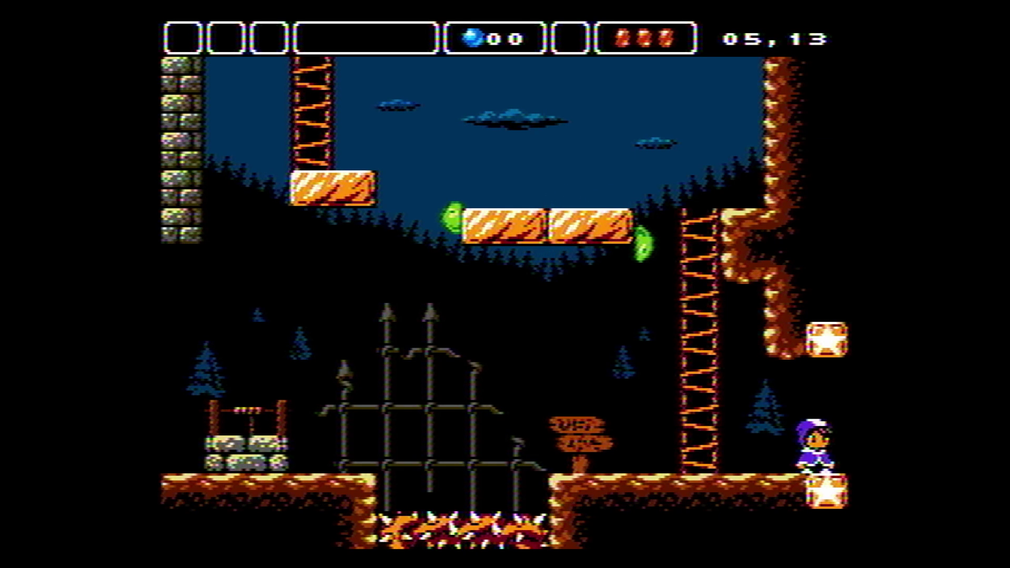
- Change the Blargg NTSC Filter to S-Video and resume the game to preview it
key(F1)
key(Return)
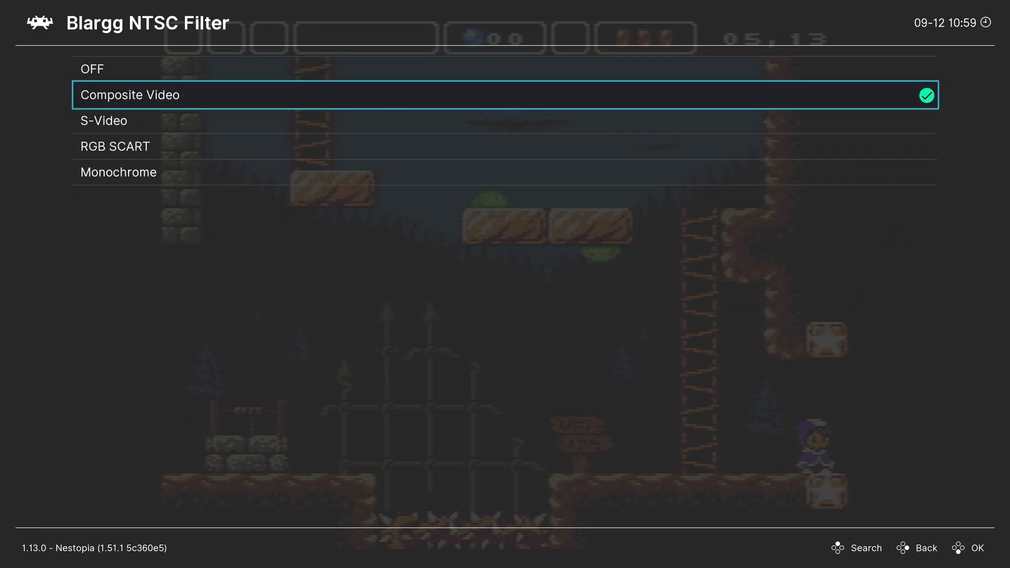
key(Down)
key(Return)
key(F1)
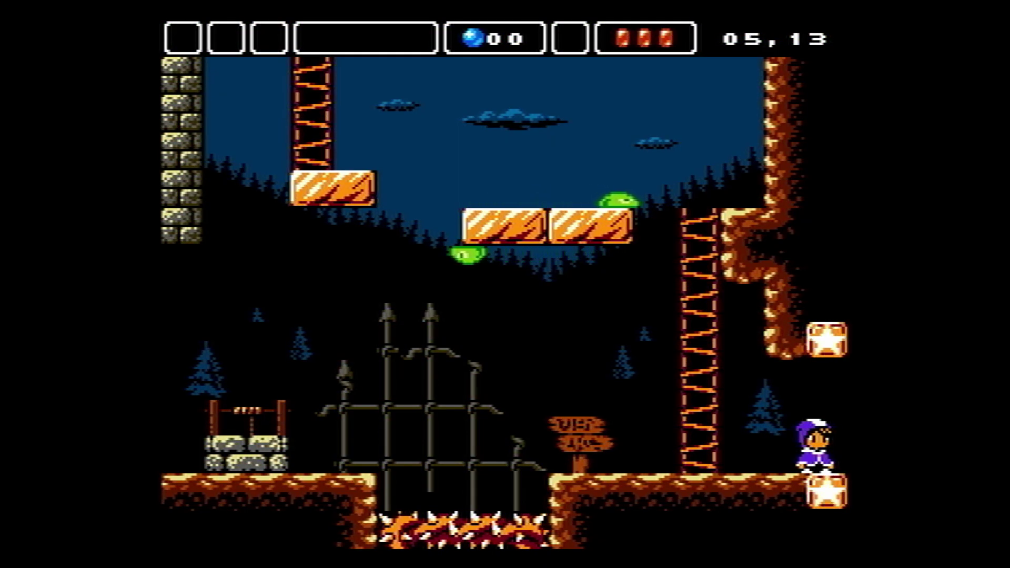
- Switch the Blargg NTSC Filter to RGB SCART and resume the game to preview it
key(F1)
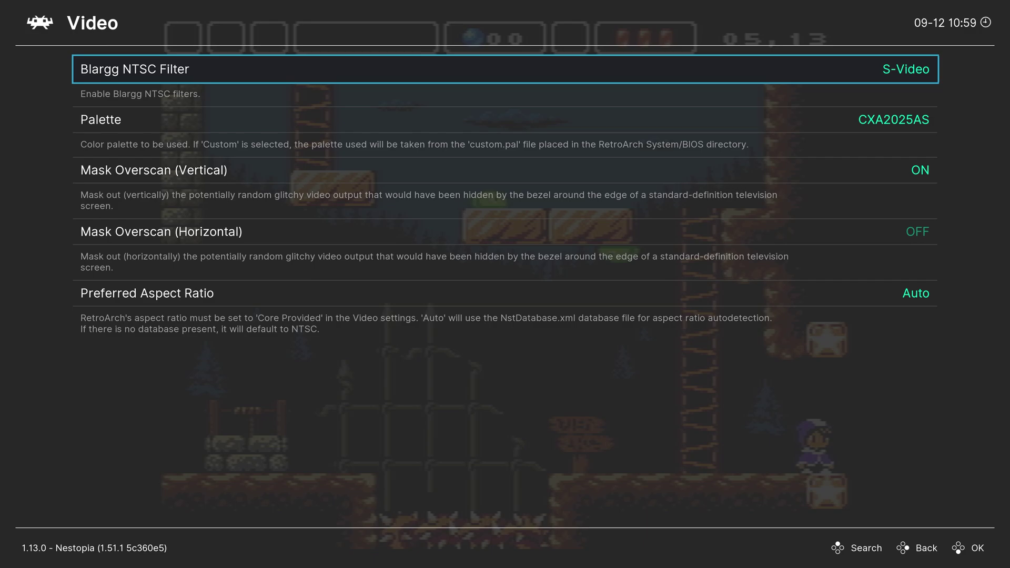
key(Return)
key(Down)
key(Return)
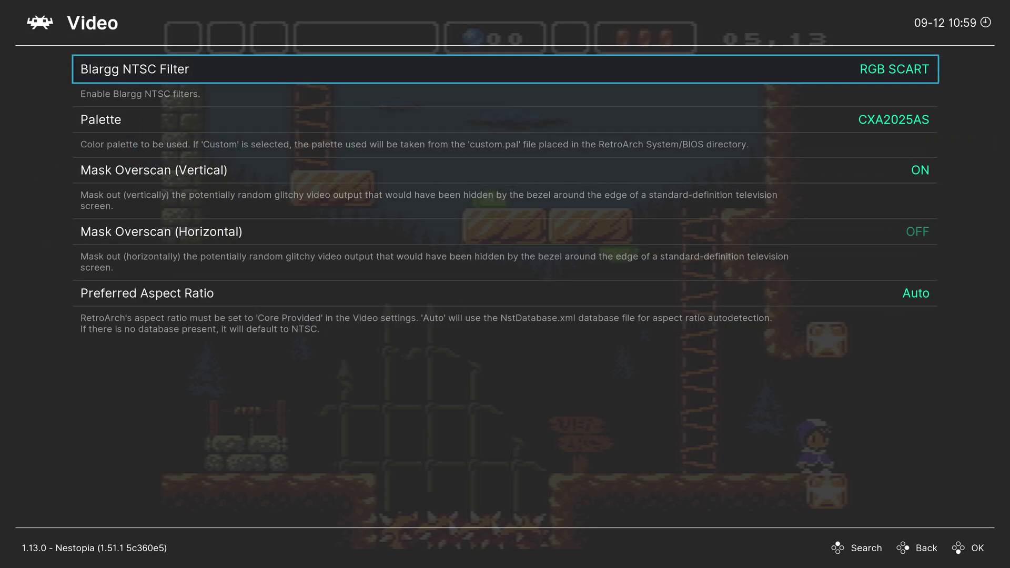
key(F1)
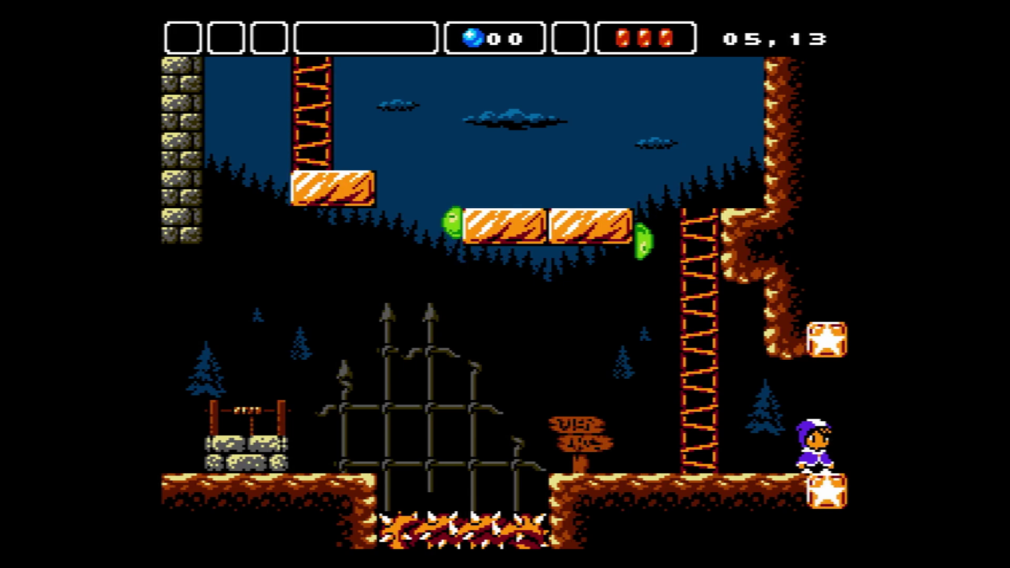
- Reopen the core's video options and set the Blargg NTSC Filter to Monochrome
key(F1)
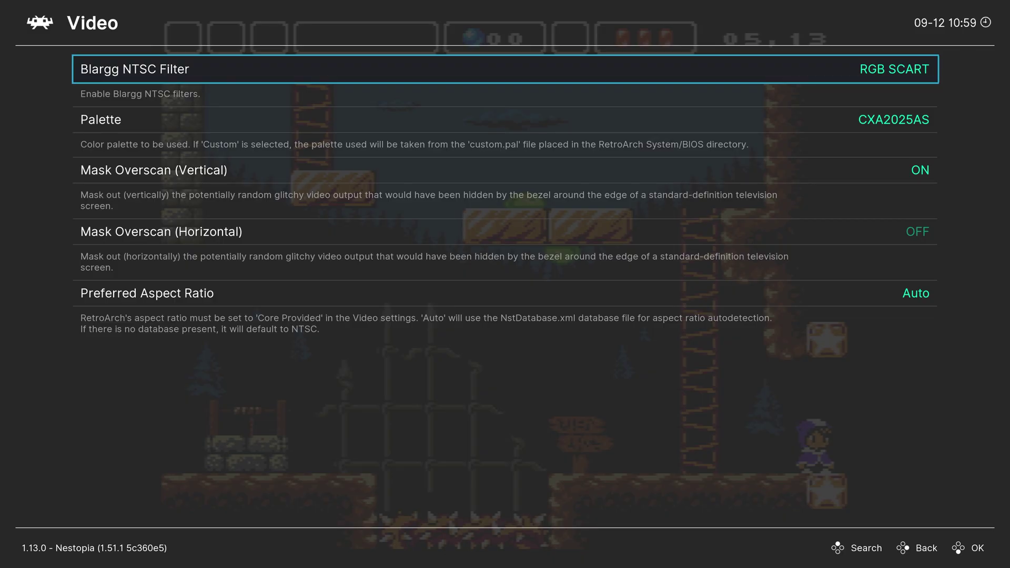
key(Return)
key(Down)
key(Return)
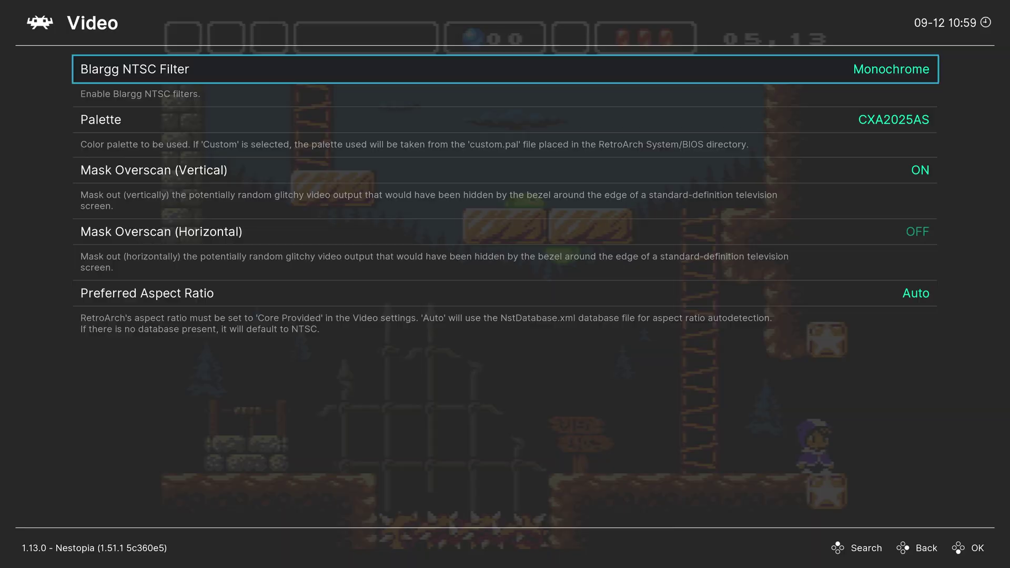
- Resume the game to preview the monochrome picture, and set the Blargg NTSC Filter to OFF
key(F1)
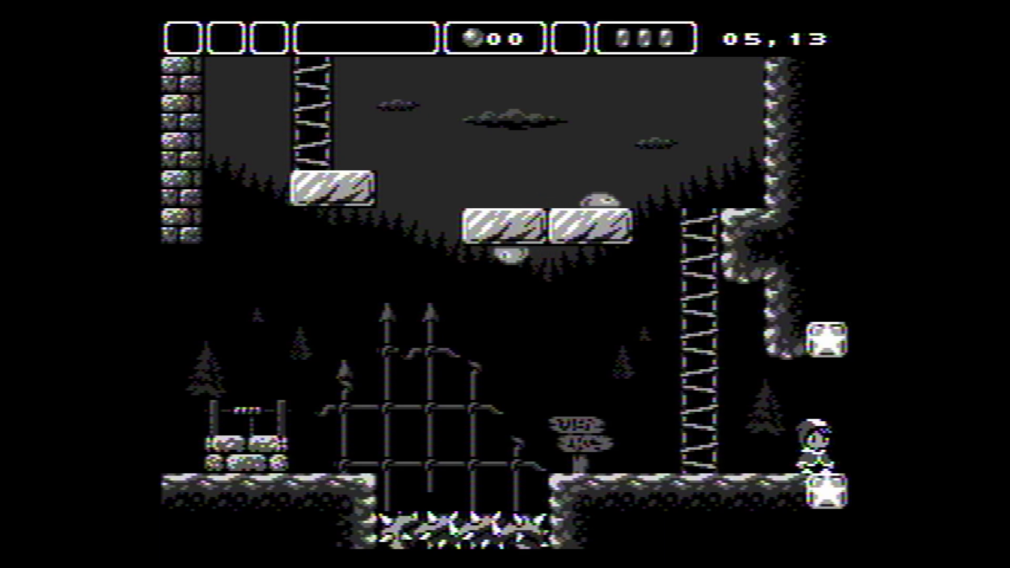
key(F1)
key(Return)
key(Up)
key(Up)
key(Up)
key(Up)
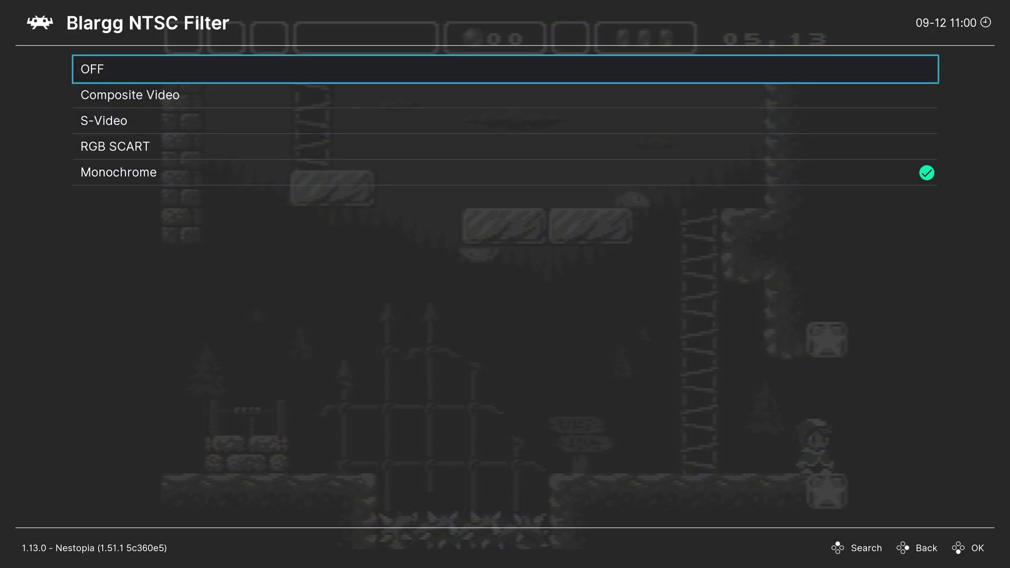
key(Return)
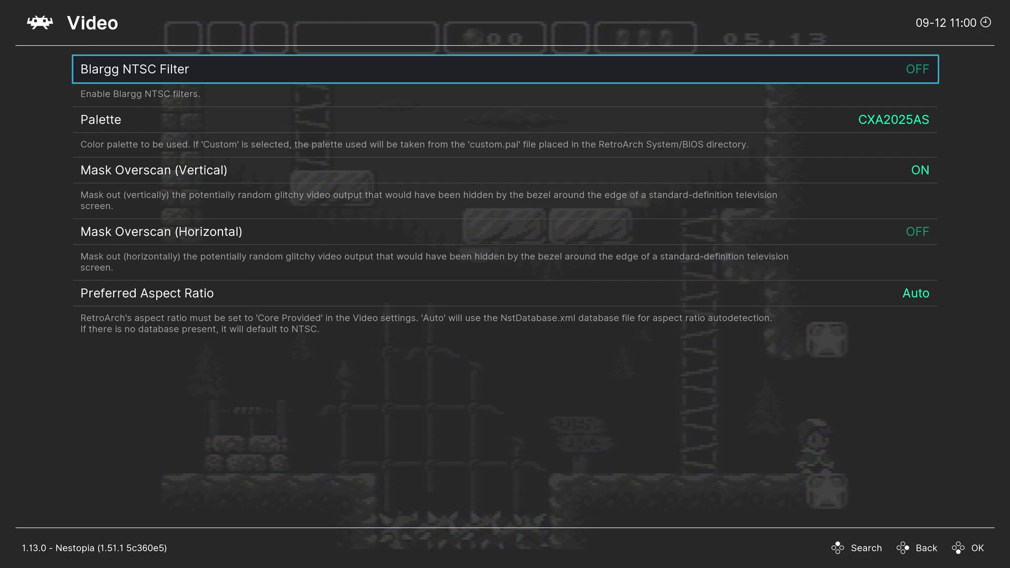
- Open the core's Palette option and look through the available color palettes
key(Down)
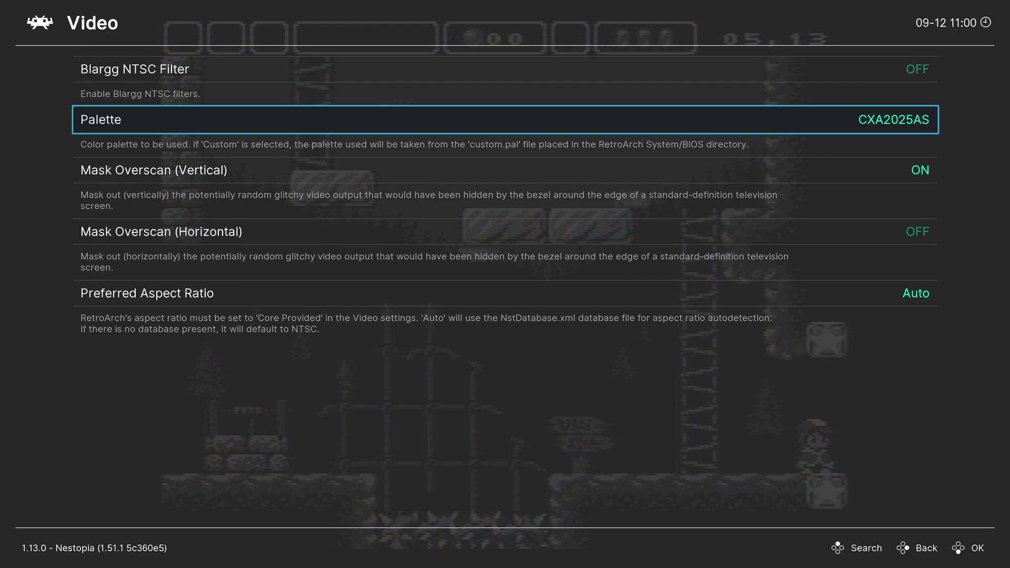
key(Return)
key(Down)
key(Down)
key(Down)
key(Down)
key(Down)
key(Down)
key(Down)
key(Down)
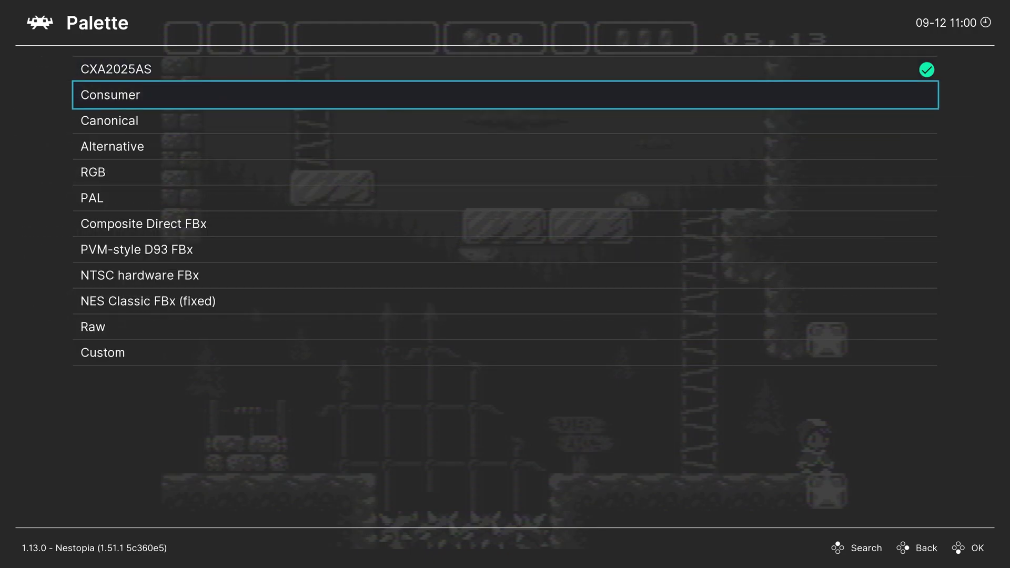
key(Down)
key(Down)
key(Down)
key(Down)
key(Down)
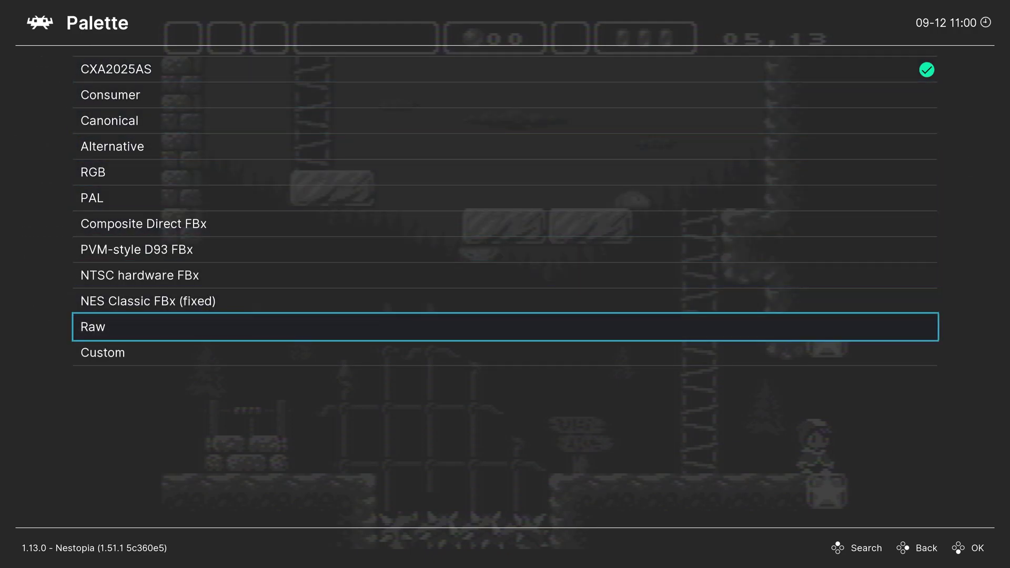
key(Up)
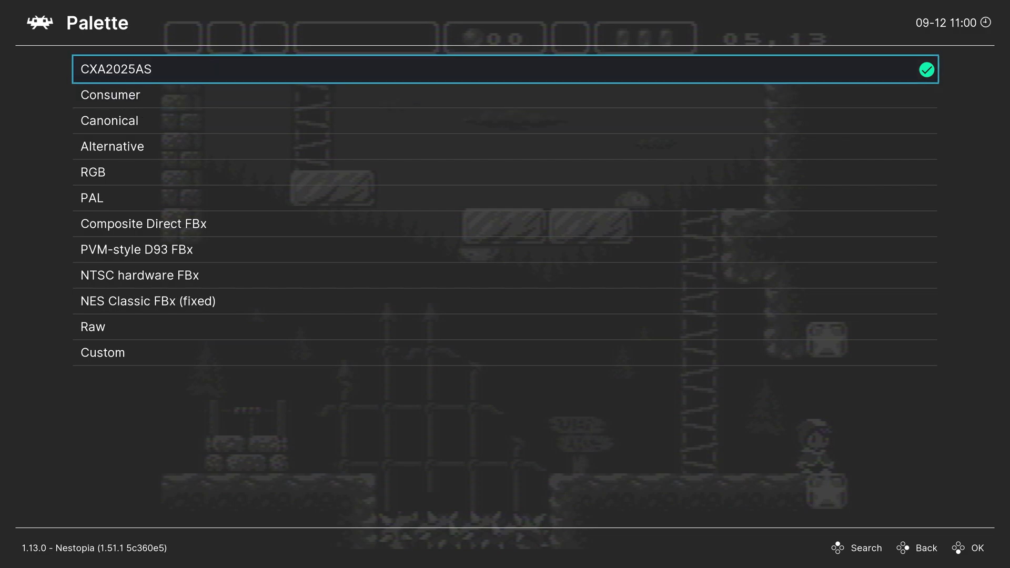
key(Down)
key(Down)
key(Down)
key(Down)
key(Down)
key(Down)
key(Down)
key(Down)
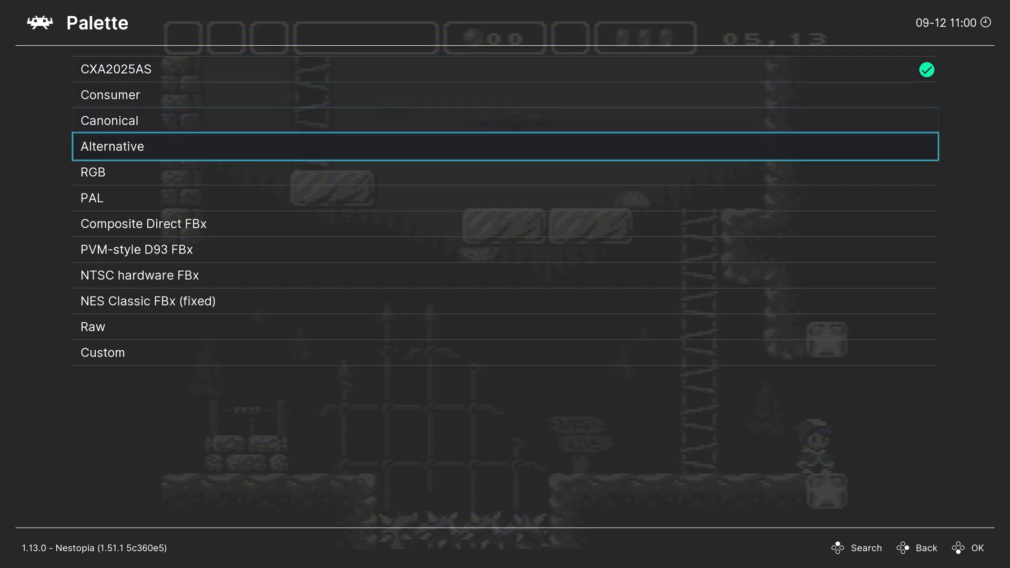
key(Down)
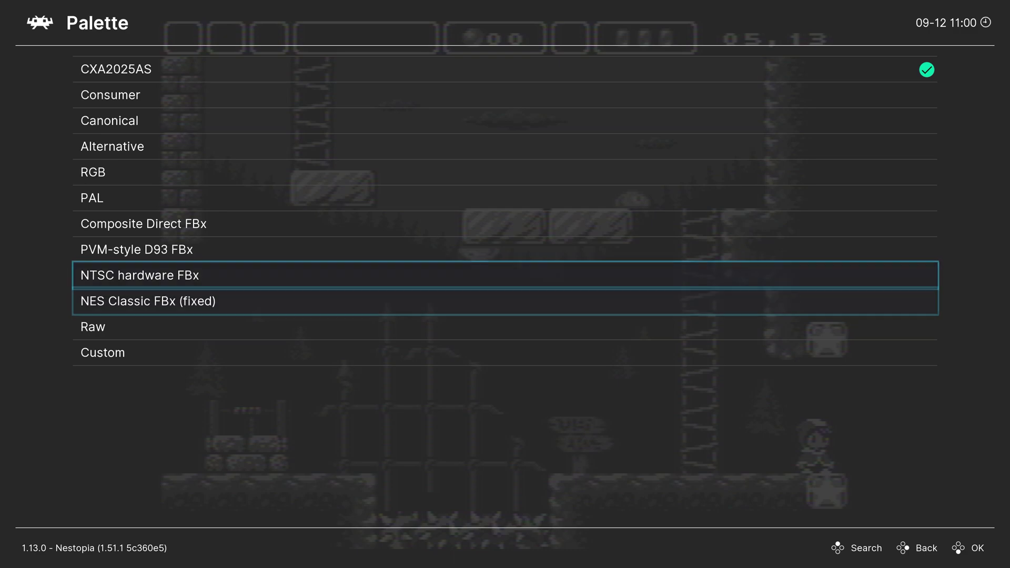
key(Up)
key(Up)
key(Up)
key(Down)
key(Down)
key(Down)
key(Up)
key(Up)
key(Up)
key(Up)
key(Up)
key(Up)
key(Up)
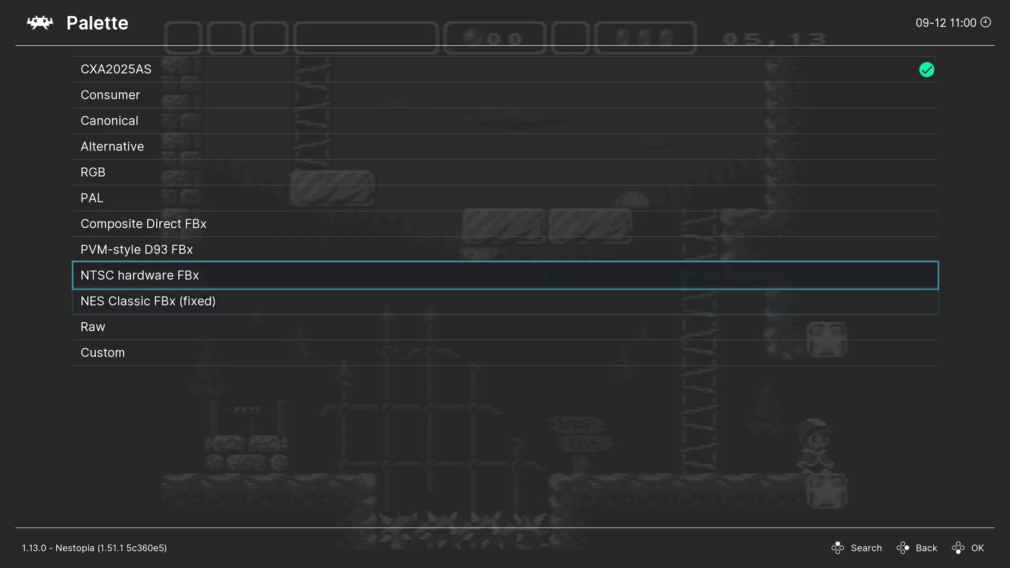
key(Up)
key(Down)
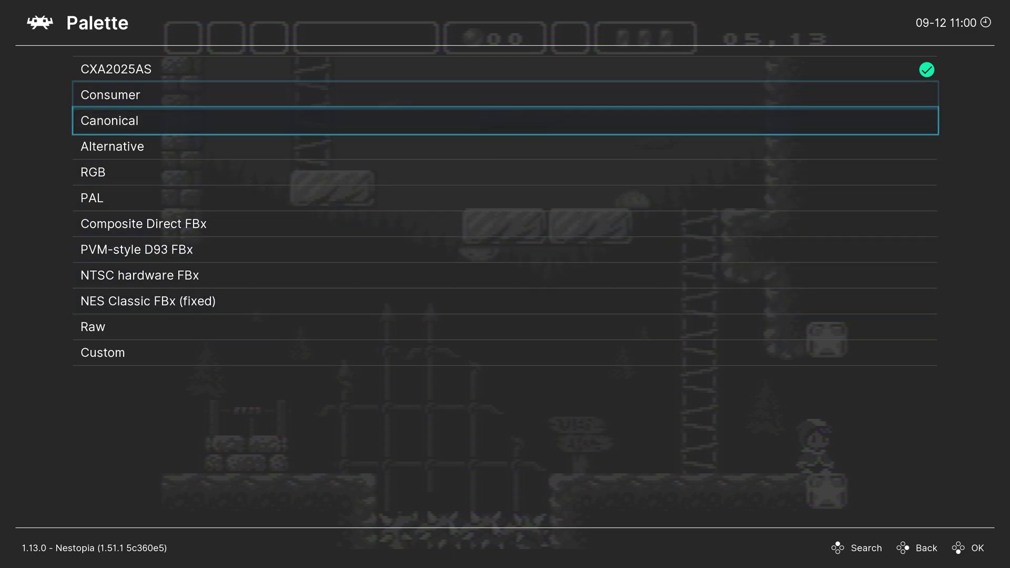
- Set the Palette to Composite Direct FBx and resume the game to preview it
key(Down)
key(Down)
key(Down)
key(Down)
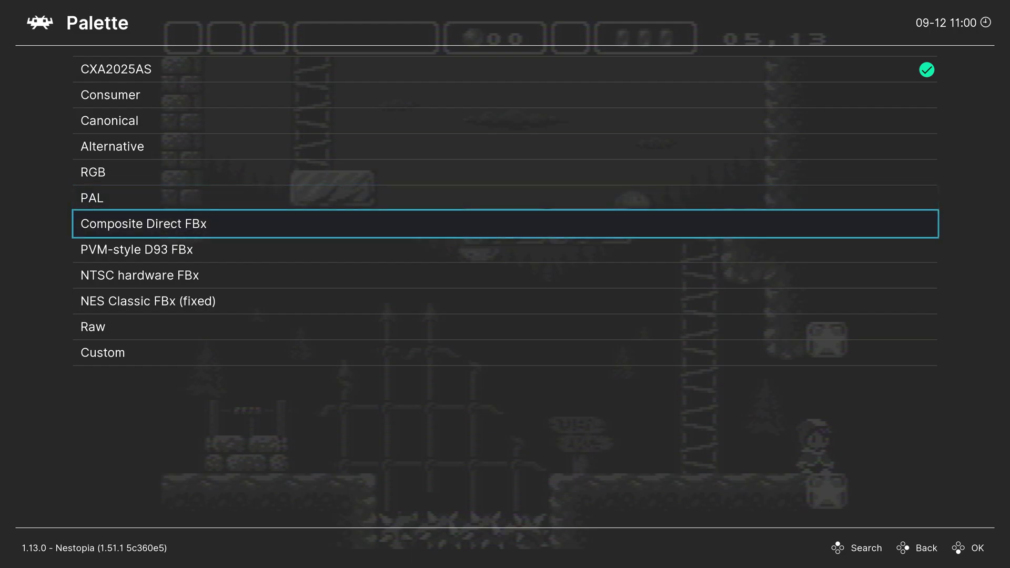
key(Return)
key(F1)
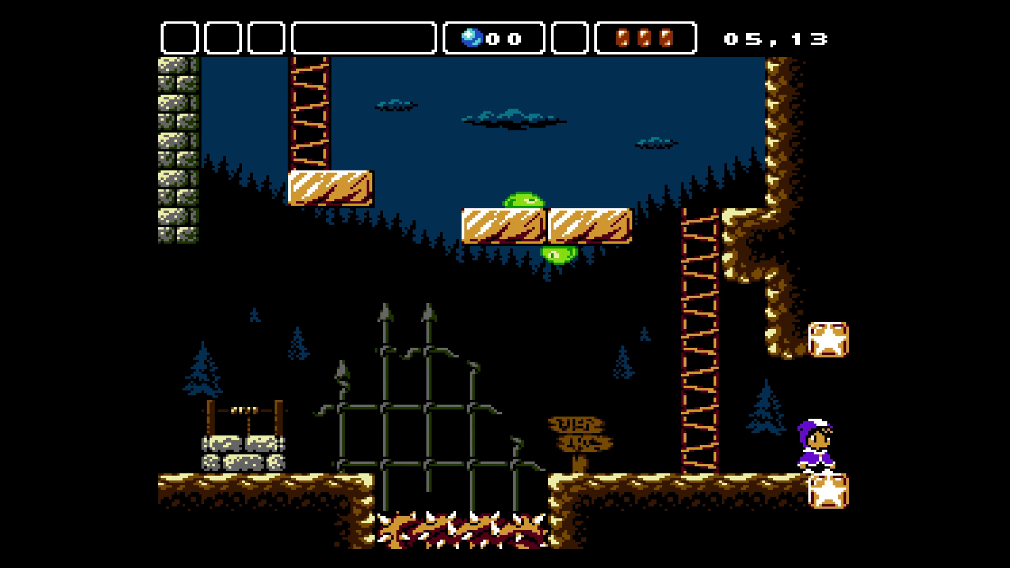
- Change the Palette to PVM-style D93 FBx and resume the game to preview it
key(F1)
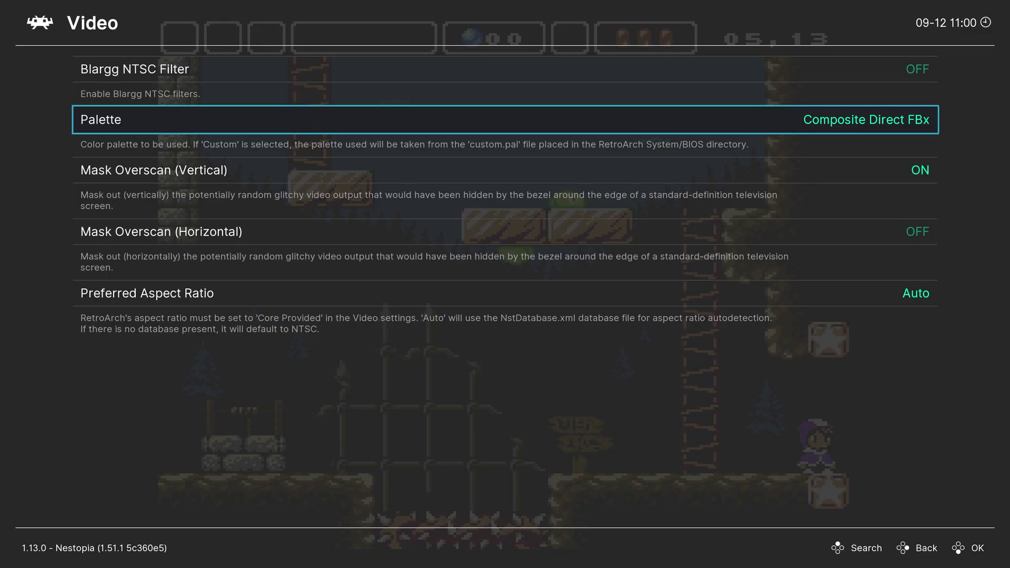
key(Return)
key(Down)
key(Return)
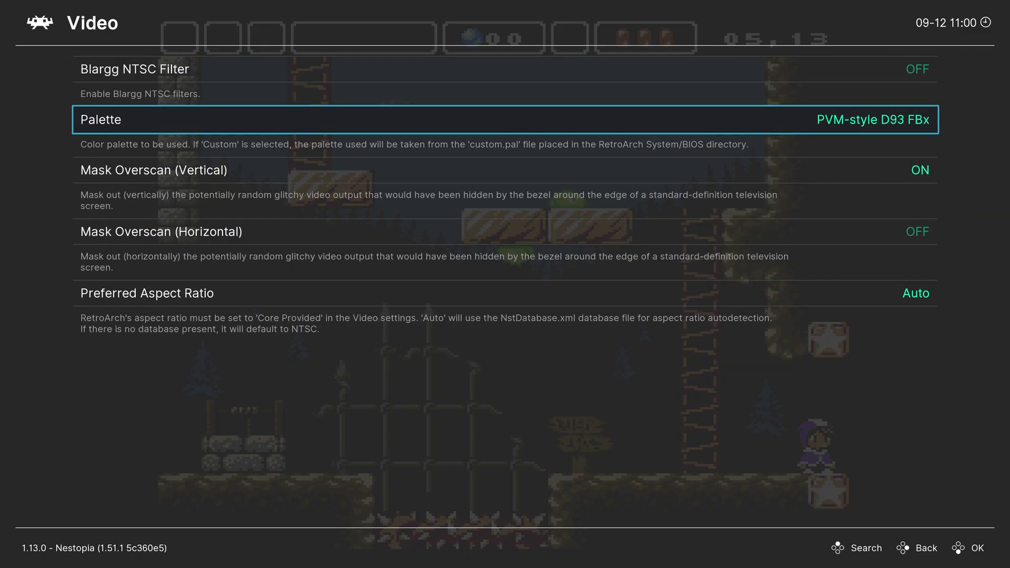
key(F1)
- Switch the Palette to NTSC hardware FBx and resume the game to preview it
key(F1)
key(Return)
key(Down)
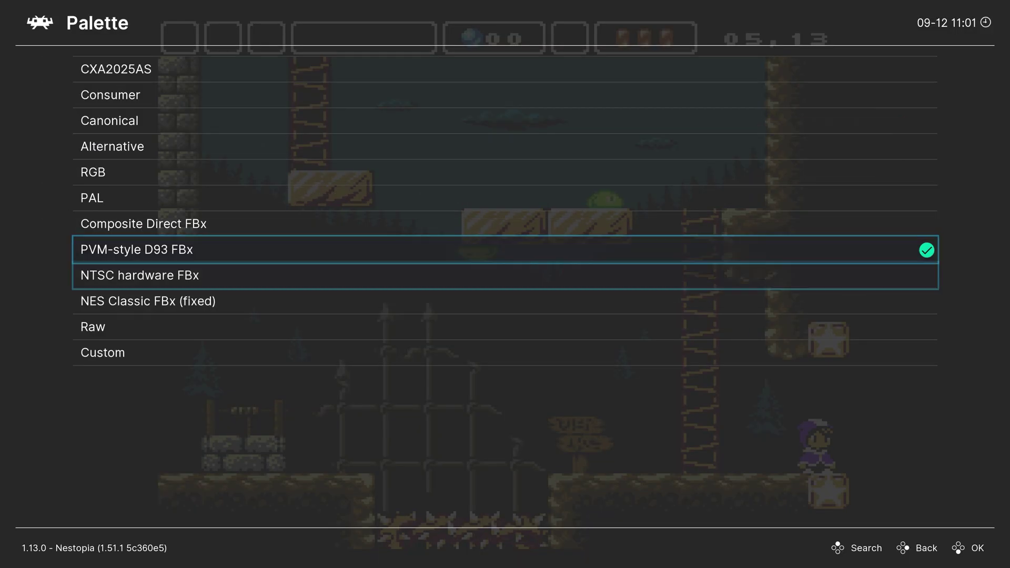
key(Return)
key(F1)
- Switch the Palette to NES Classic FBx (fixed) and resume the game to preview it
key(F1)
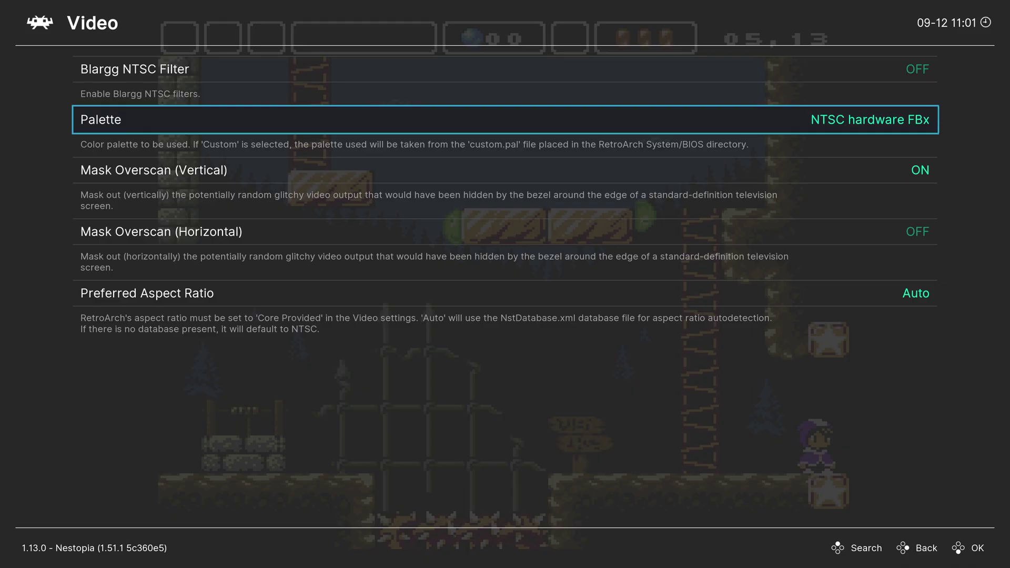
key(Return)
key(Down)
key(Return)
key(F1)
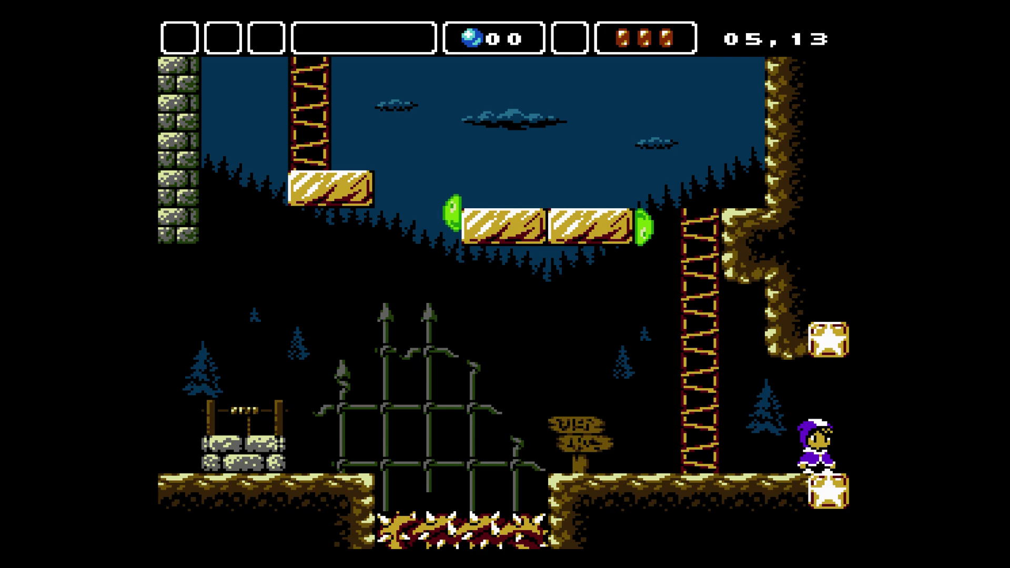
- Restore the Palette to CXA2025AS and resume the game, moving the character briefly to check the colors
key(F1)
key(Return)
key(Up)
key(Up)
key(Up)
key(Up)
key(Up)
key(Up)
key(Up)
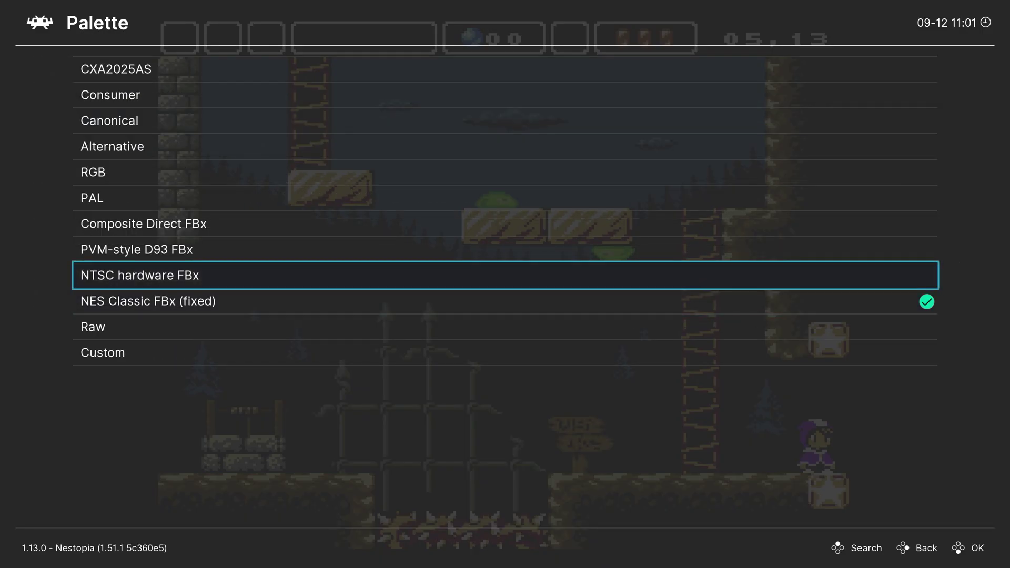
key(Up)
key(Up)
key(Return)
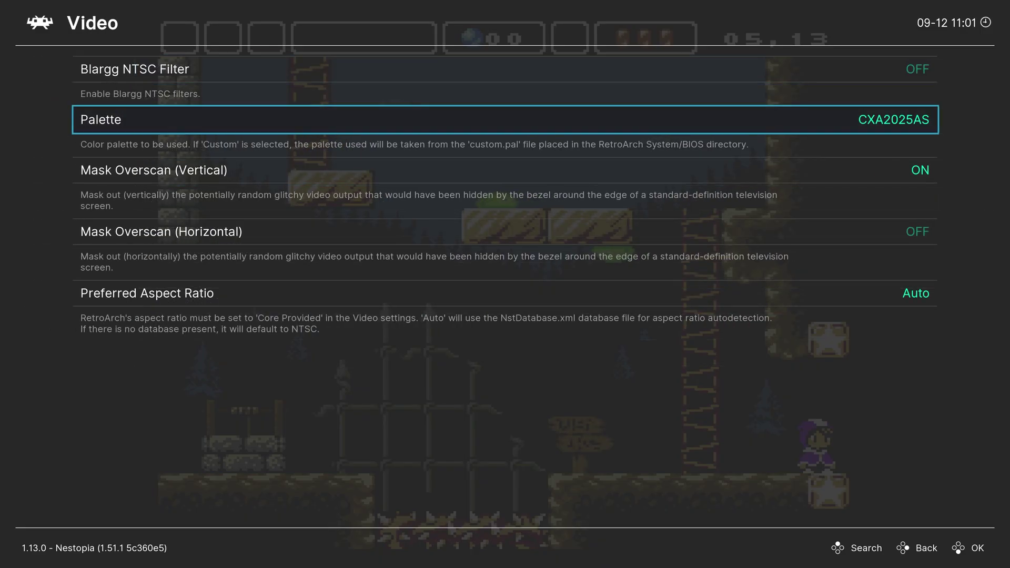
key(F1)
key(Left)
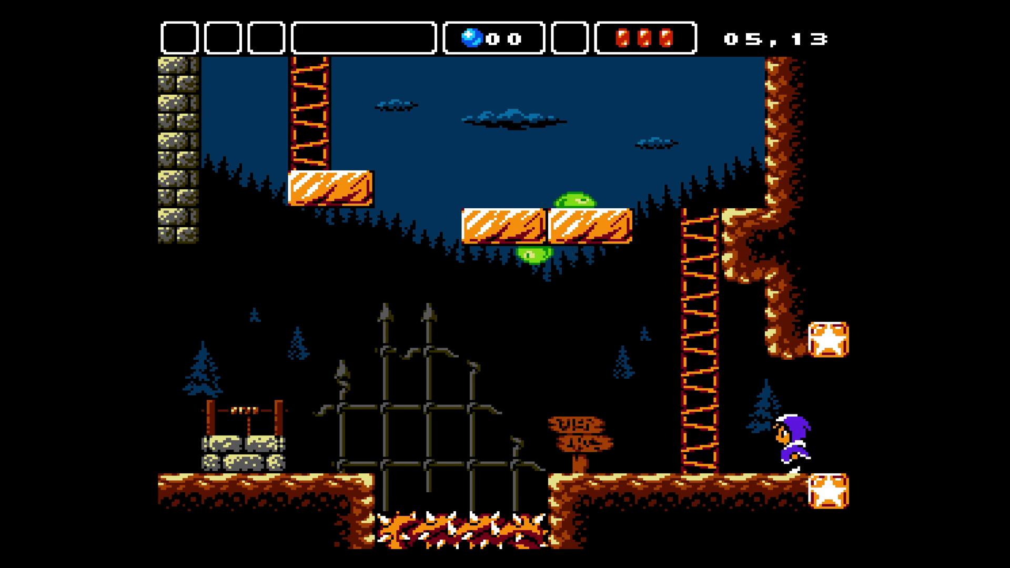
key(x)
key(Down)
- Turn Mask Overscan (Horizontal) ON and back OFF, previewing the game picture with each setting
key(F1)
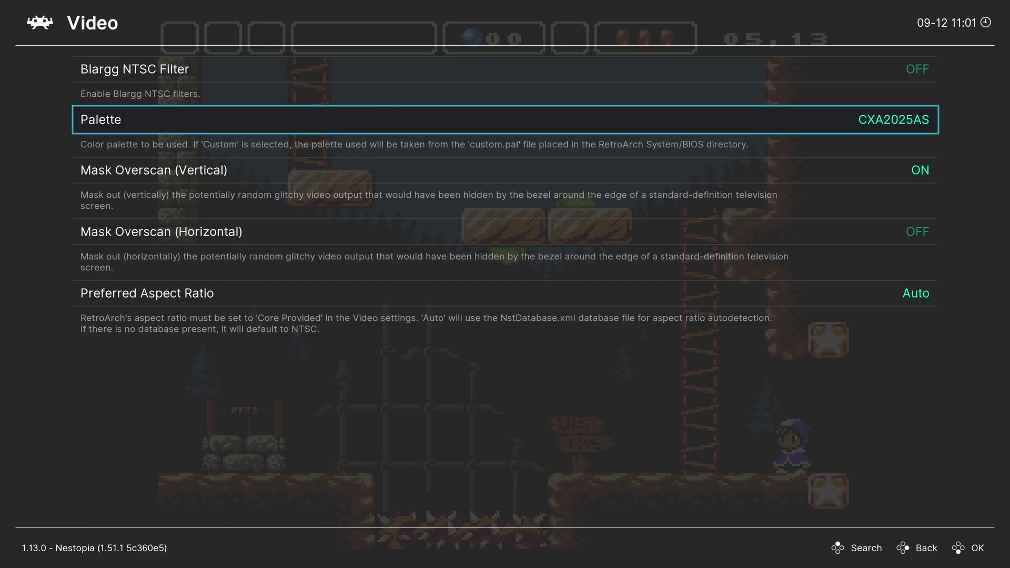
key(Down)
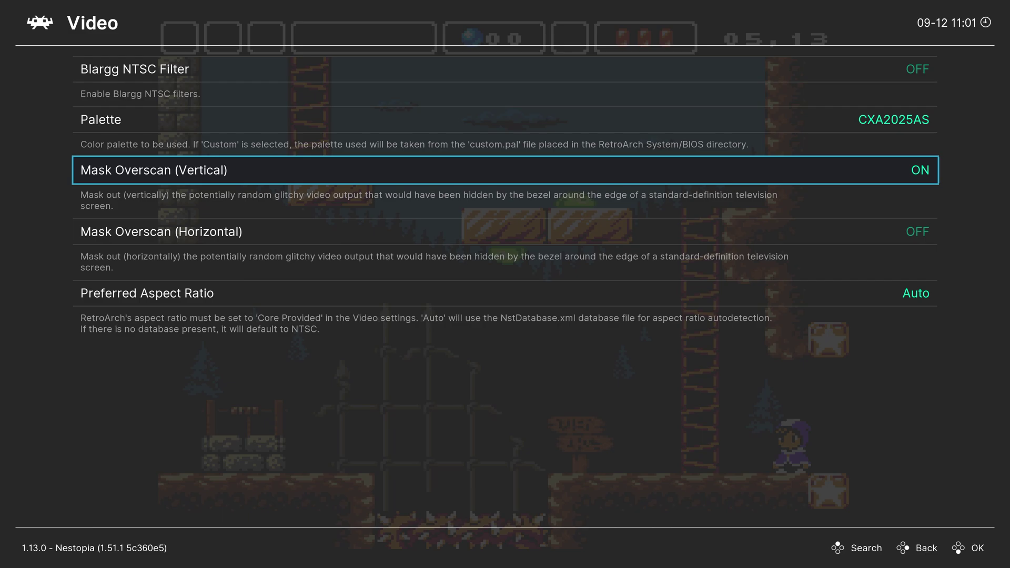
key(Down)
key(Right)
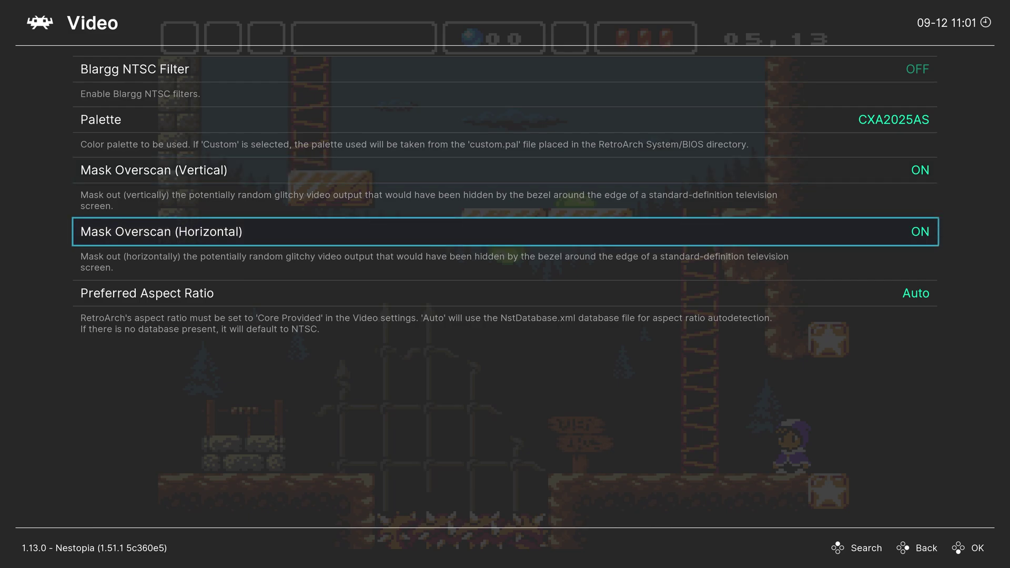
key(F1)
key(F1)
key(Left)
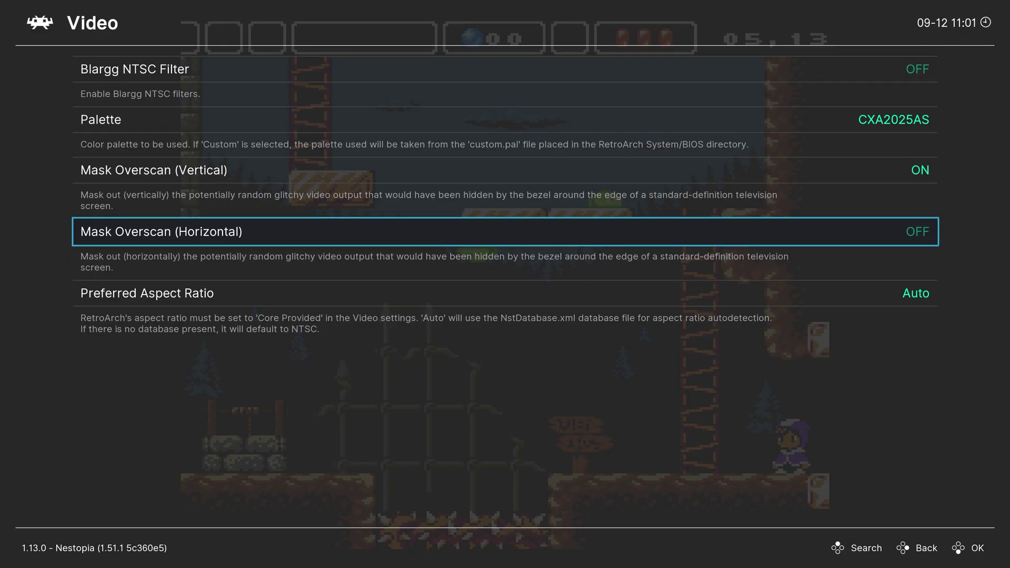
key(F1)
key(F1)
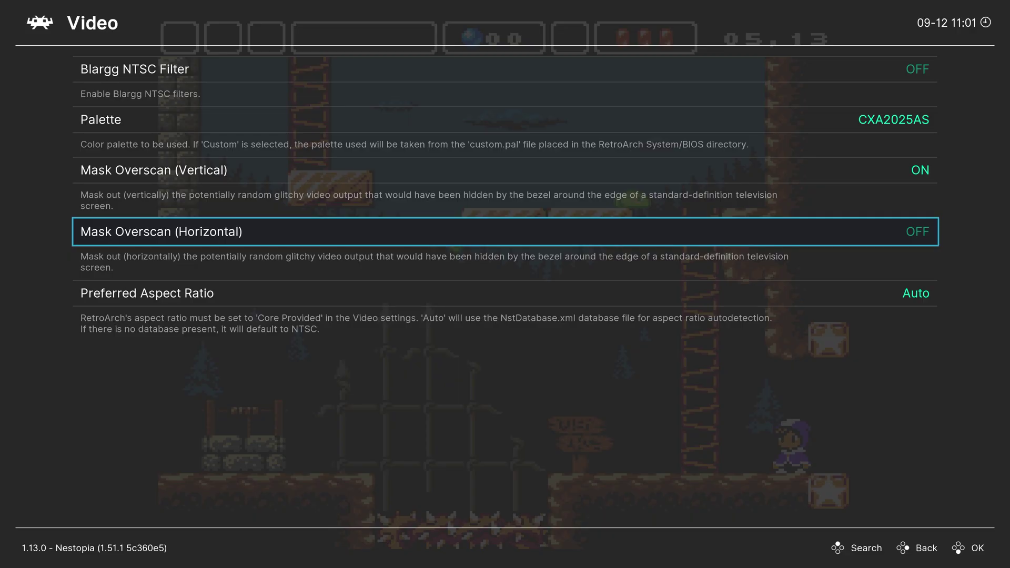
- Turn Mask Overscan (Vertical) OFF and back ON, comparing the game picture with each setting
key(Up)
key(Left)
key(F1)
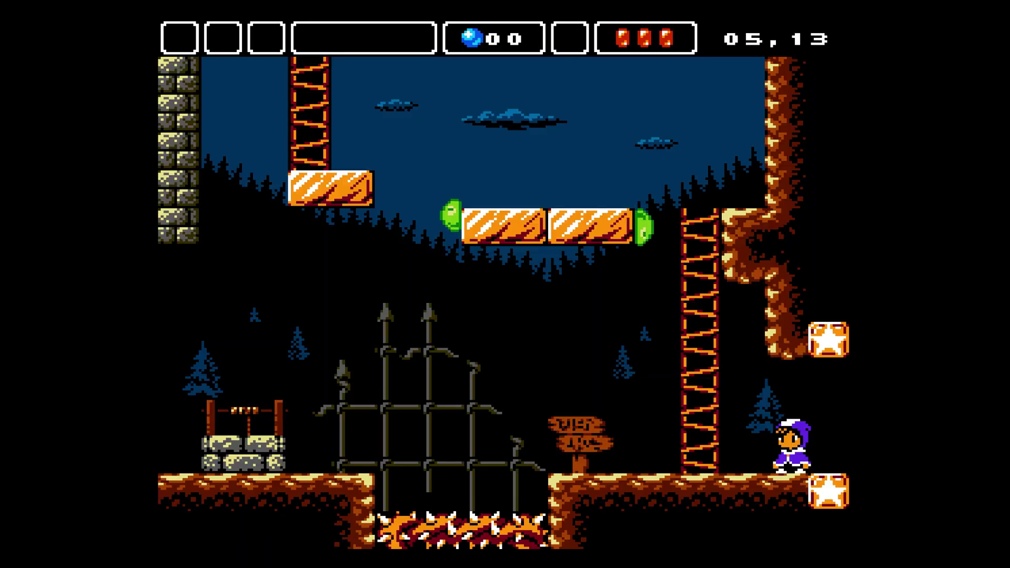
key(F1)
key(Left)
key(F1)
key(F1)
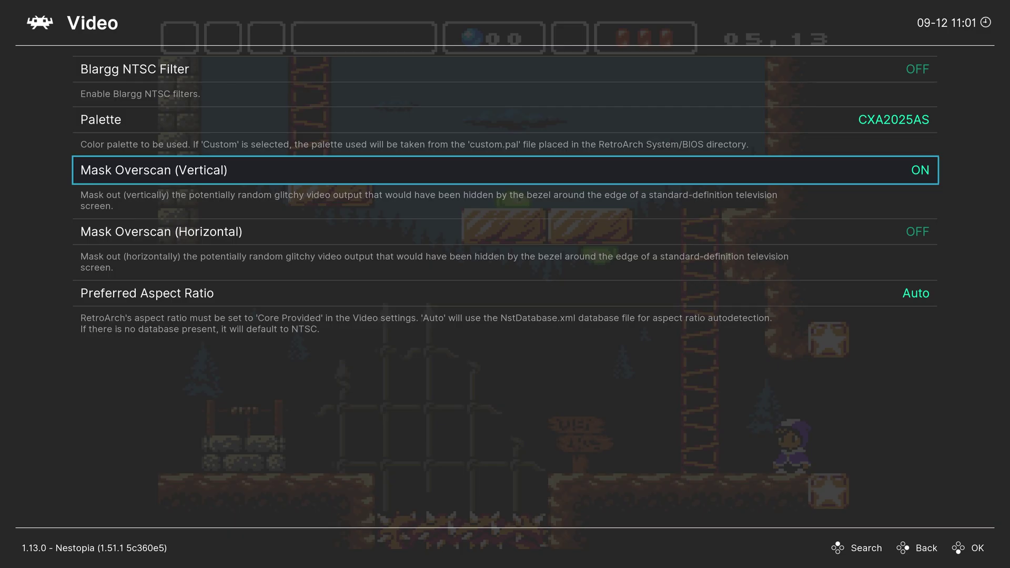
key(F1)
key(F1)
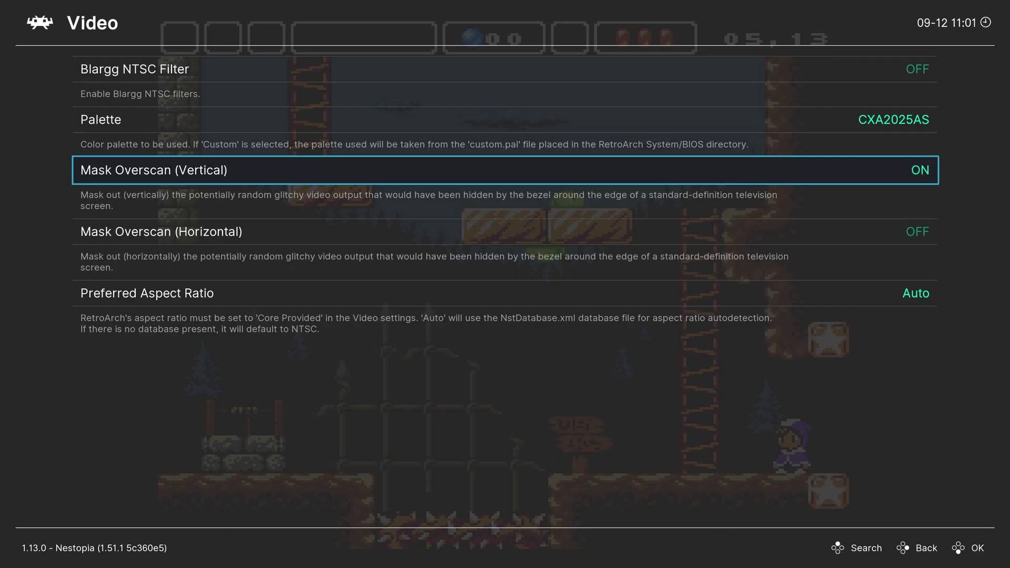
key(F1)
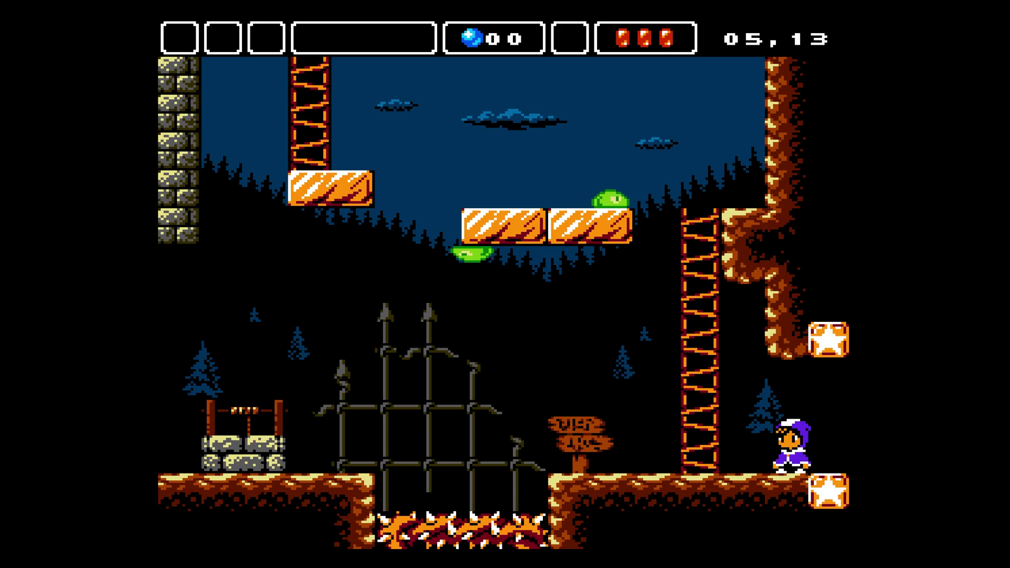
- Set the Preferred Aspect Ratio to NTSC and resume the game to preview it
key(F1)
key(Down)
key(Down)
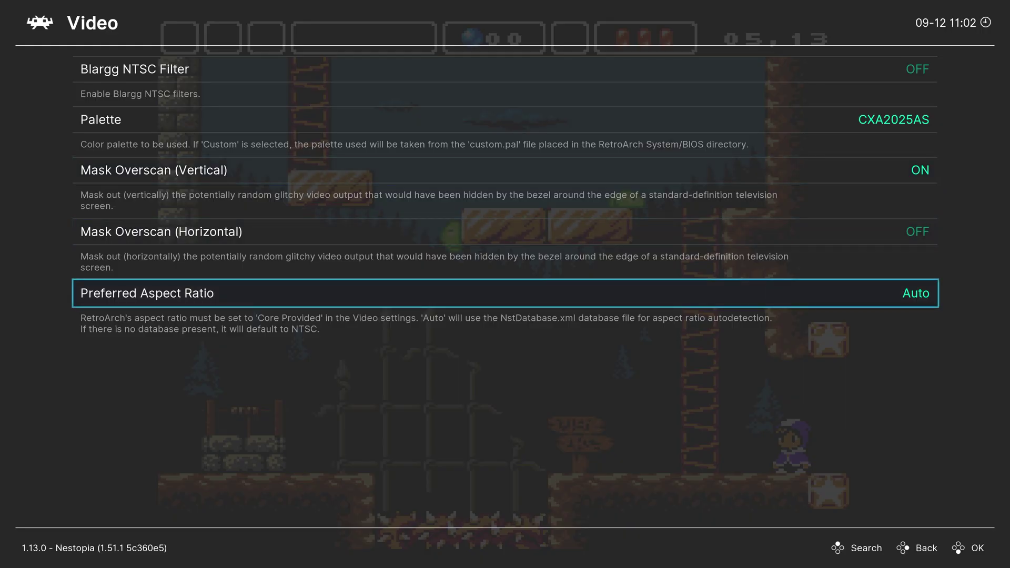
key(Return)
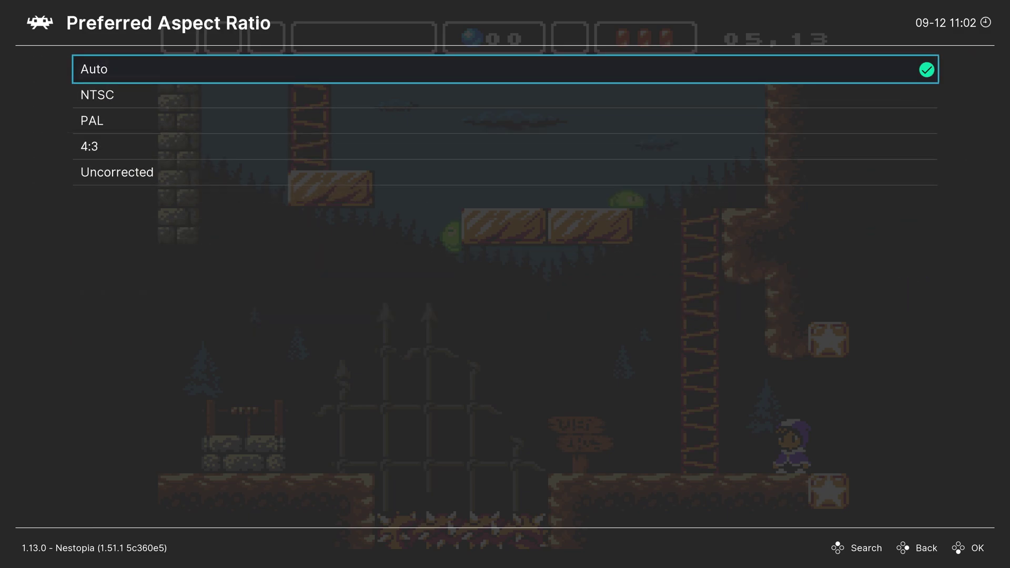
key(Down)
key(Return)
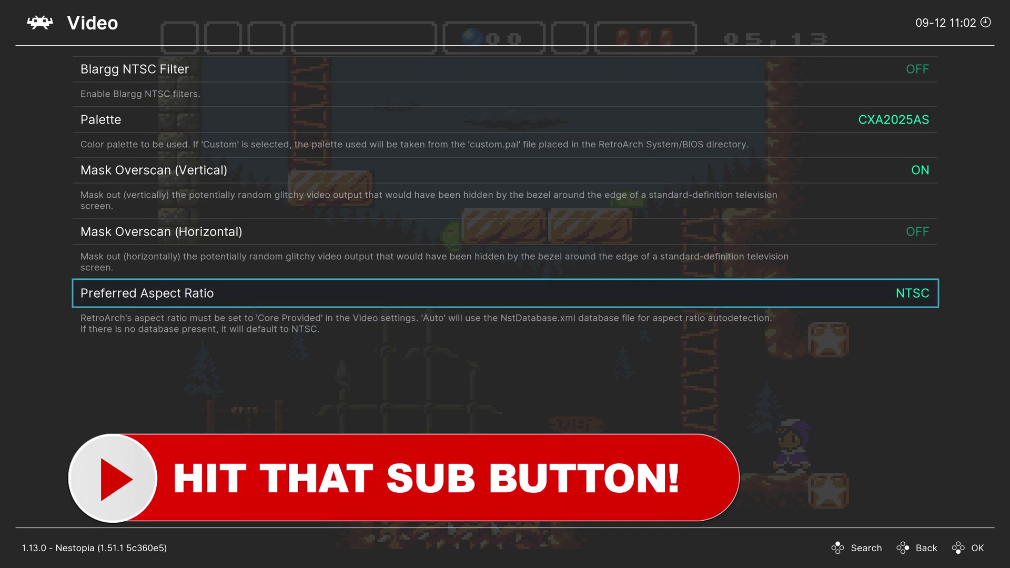
key(F1)
- Change the Preferred Aspect Ratio to 4:3, preview it in the game, and return to the video options
key(F1)
key(Return)
key(Down)
key(Down)
key(Return)
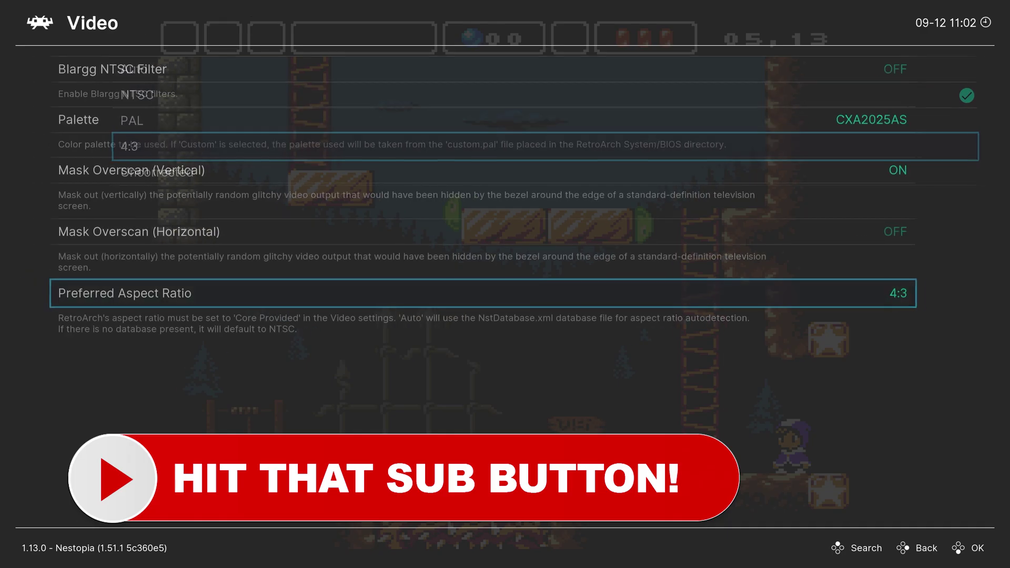
key(F1)
key(F1)
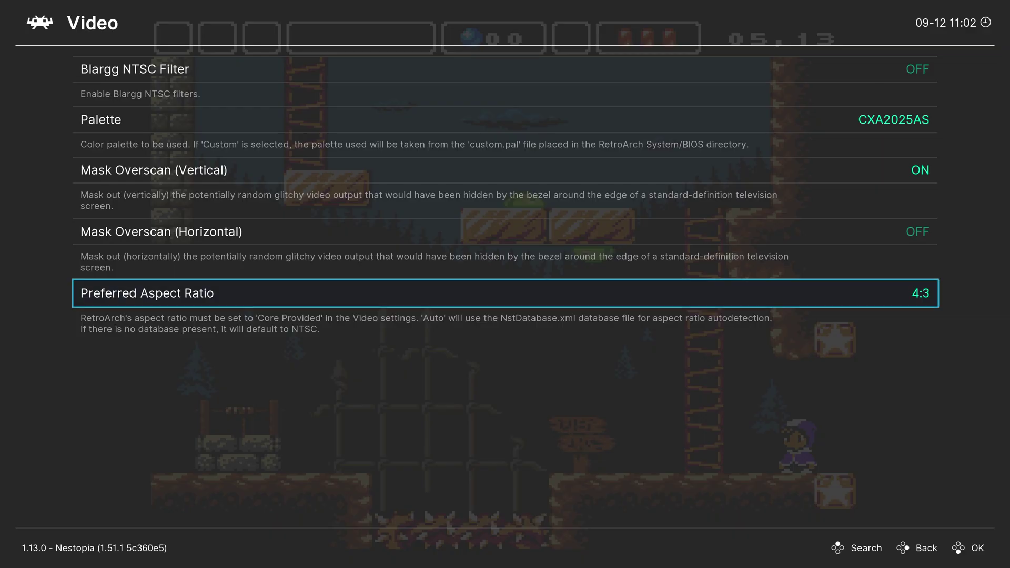
- Set the Preferred Aspect Ratio to PAL, preview it in the game, and return to the video options
key(Return)
key(Up)
key(Return)
key(F1)
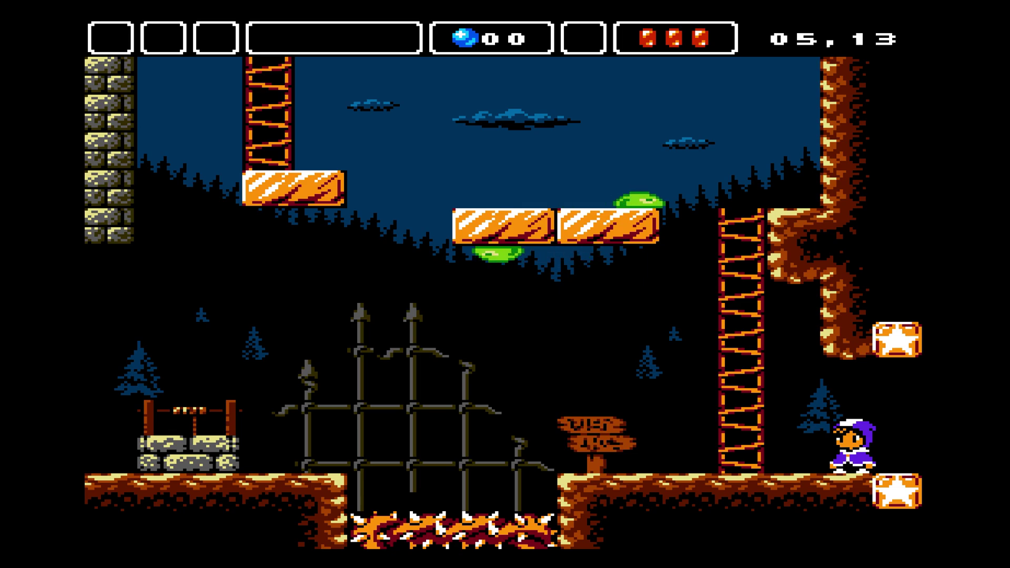
key(F1)
- Change the Preferred Aspect Ratio to Uncorrected, preview the game picture, and return to the video options
key(Return)
key(Down)
key(Down)
key(Return)
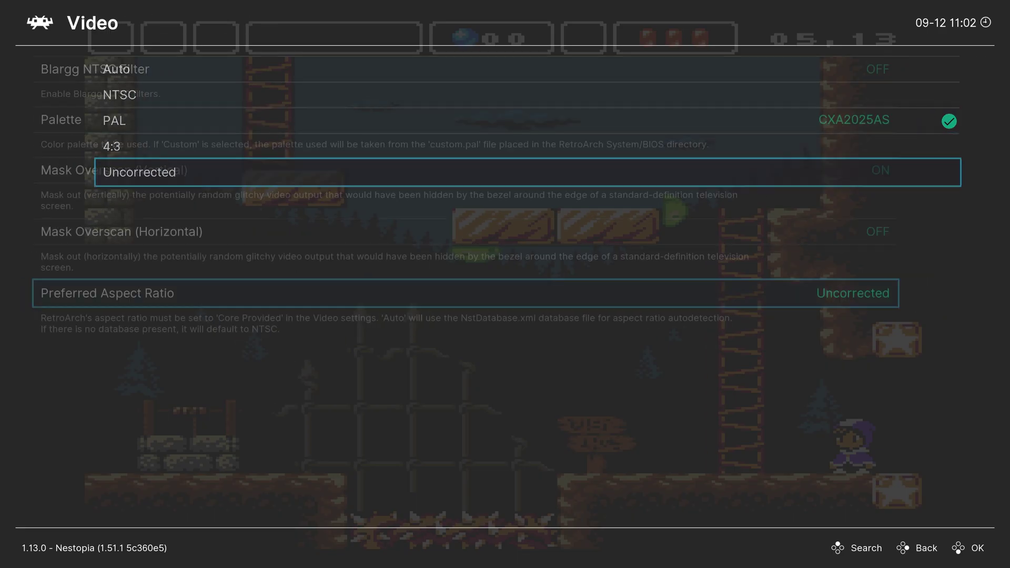
key(F1)
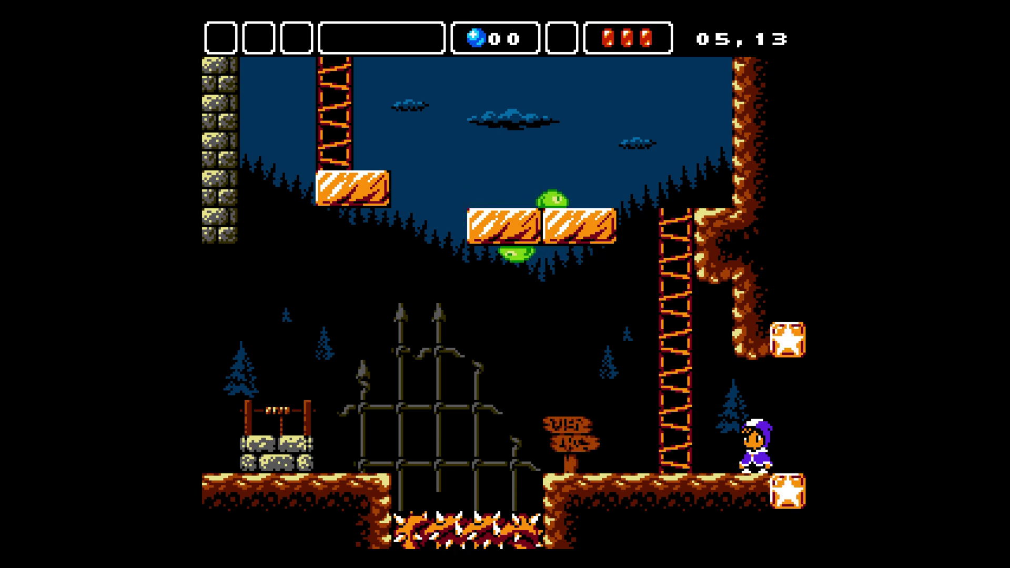
key(F1)
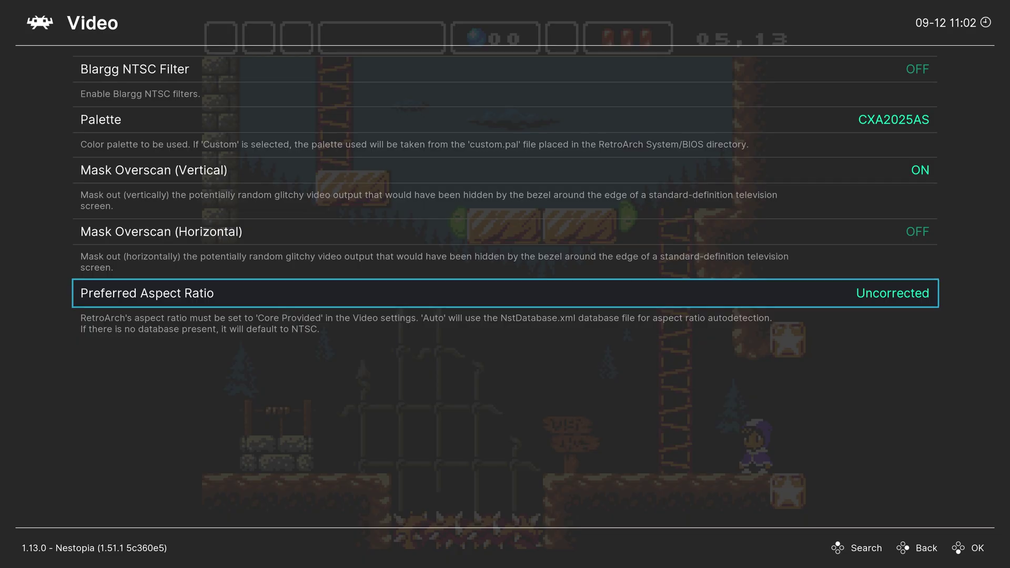
- Set the Preferred Aspect Ratio back to 4:3, check the picture in the game, and reopen the video options
key(Return)
key(Up)
key(Up)
key(Down)
key(Return)
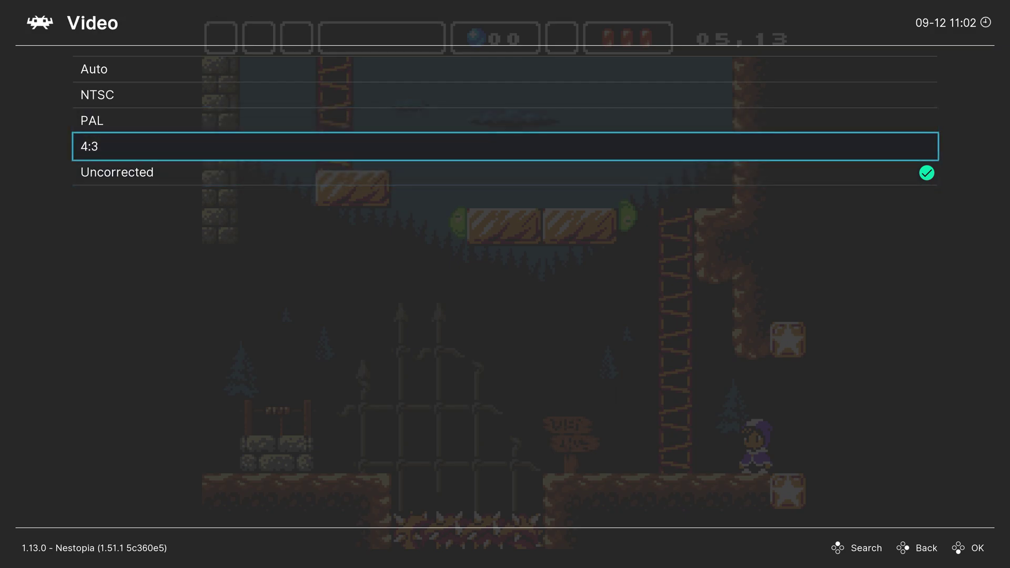
key(F1)
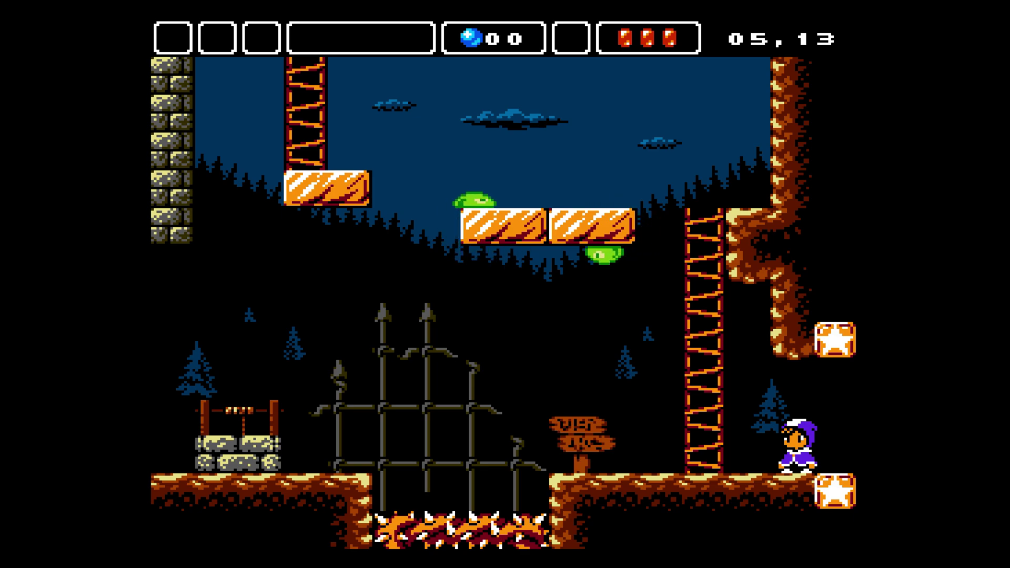
key(F1)
- Open the Audio core options, turn ON Show Advanced Audio Settings, and reopen the menu to load the extra settings
key(BackSpace)
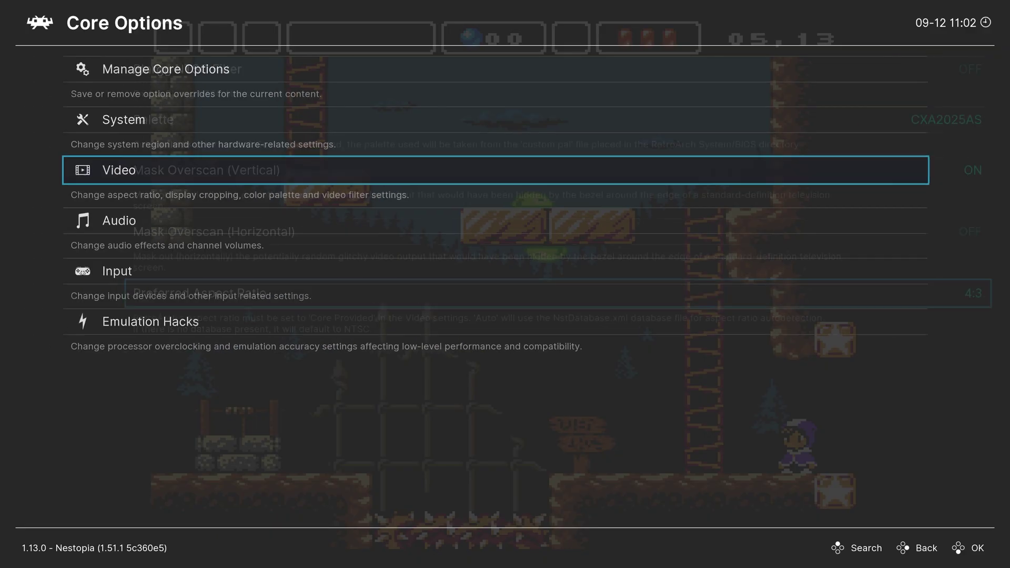
key(Down)
key(Return)
key(Down)
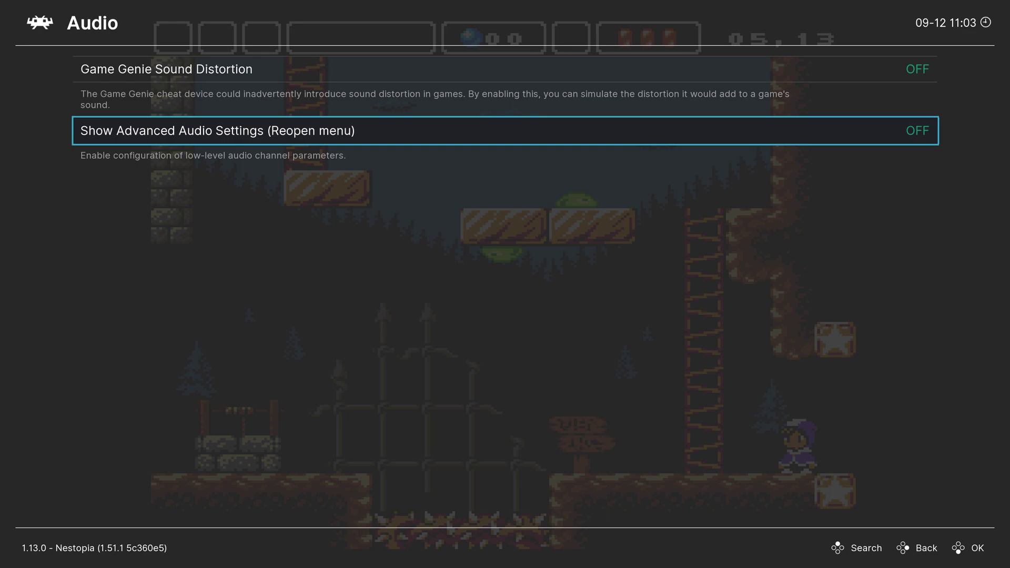
key(Up)
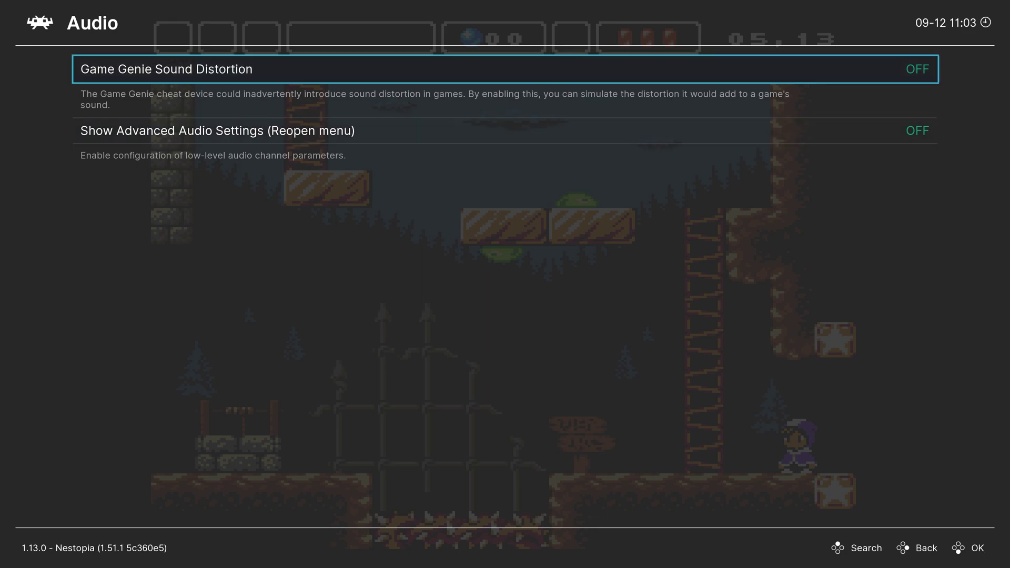
key(Down)
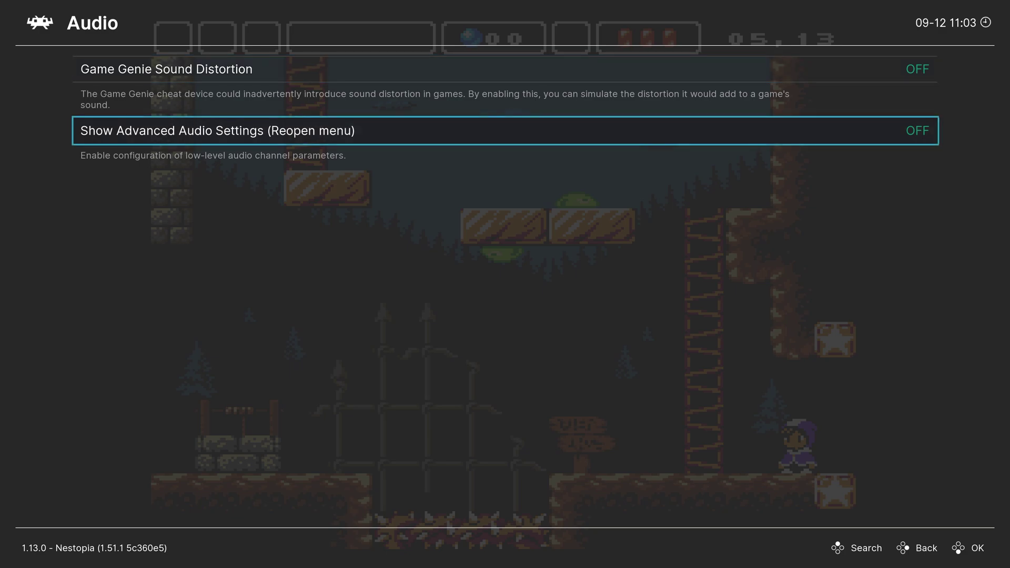
key(Return)
key(F1)
key(F1)
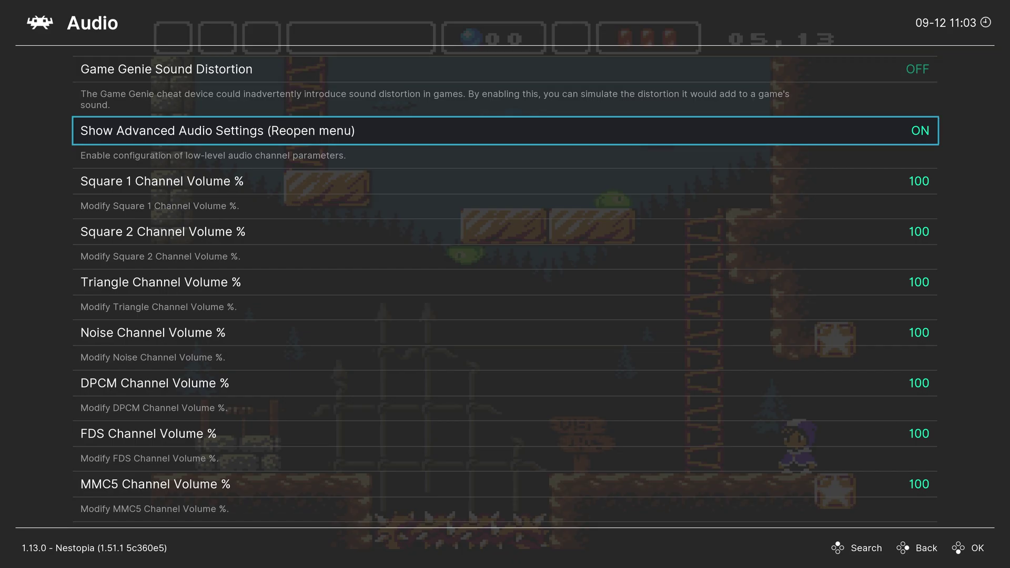
- Examine the advanced channel volume settings, from Square 1 through S5B
key(Down)
key(Down)
key(Down)
key(Down)
key(Down)
key(Down)
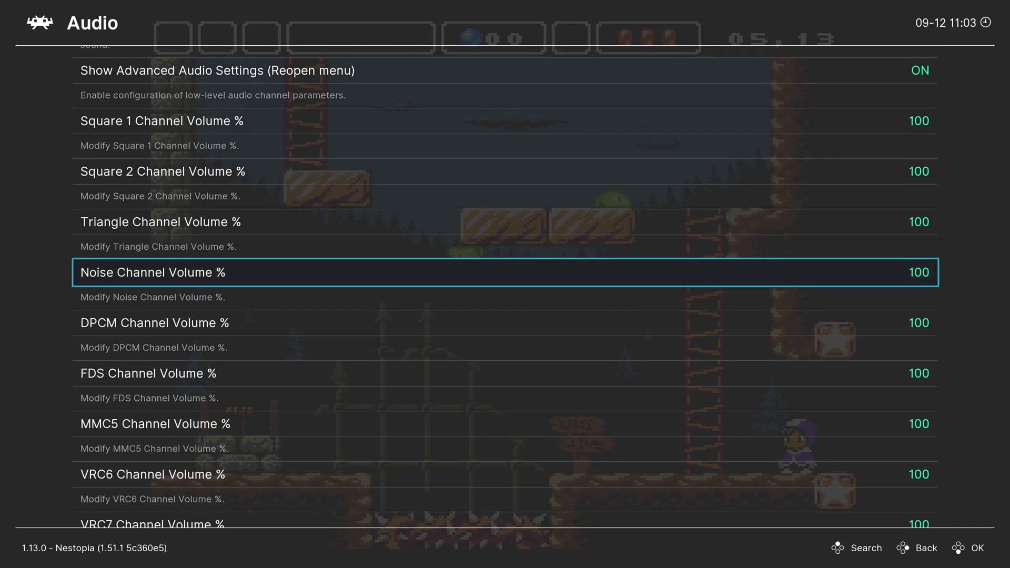
key(Down)
key(Down)
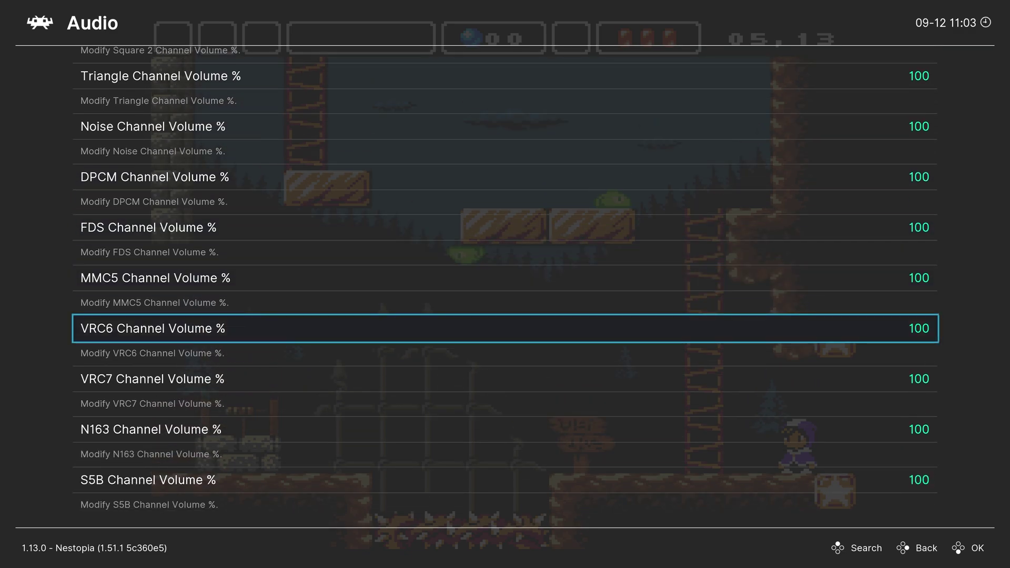
key(Down)
key(Down)
key(Down)
key(Up)
key(Up)
key(Up)
key(Up)
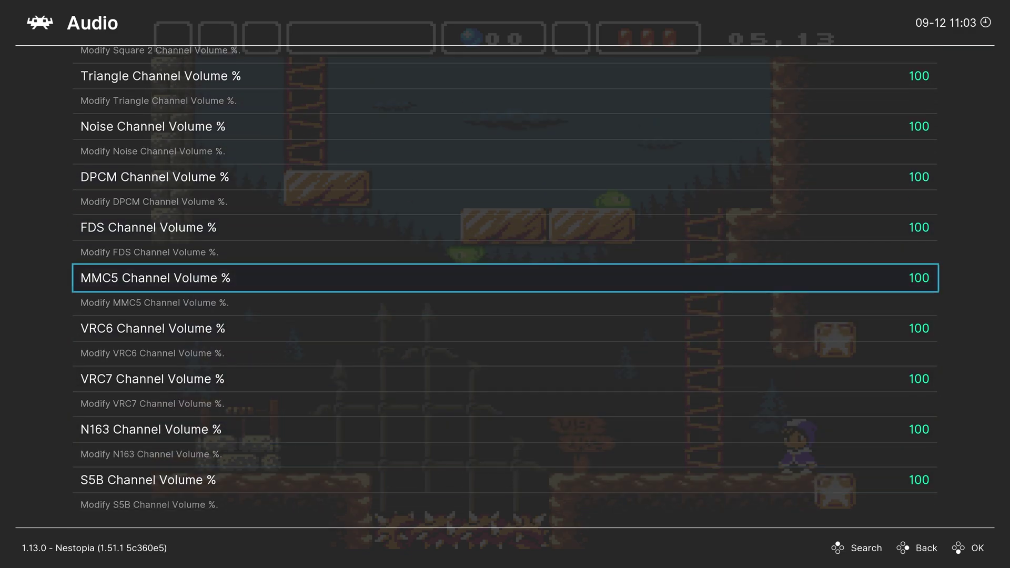
key(Up)
key(Up)
key(Up)
key(Up)
key(Up)
key(Up)
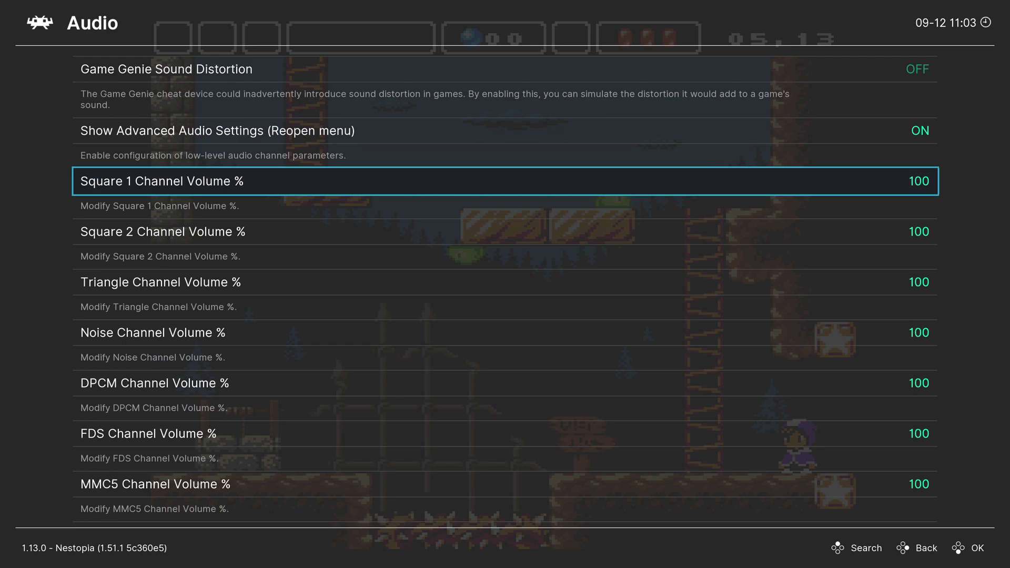
key(Down)
key(Down)
key(Down)
key(Down)
key(Up)
key(Up)
key(Up)
key(Up)
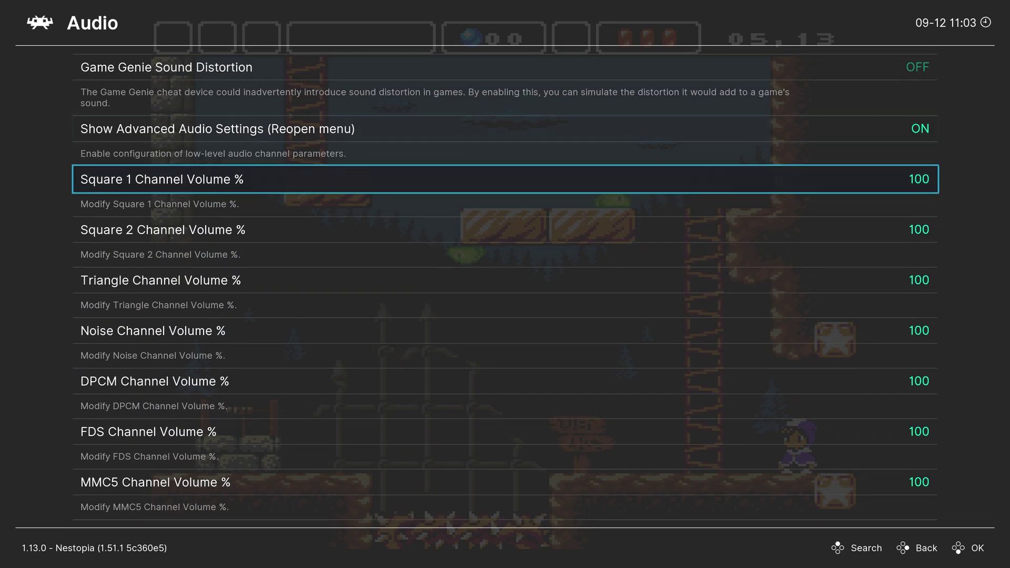
- Turn Show Advanced Audio Settings OFF and reopen the menu to refresh the audio options
key(Up)
key(Return)
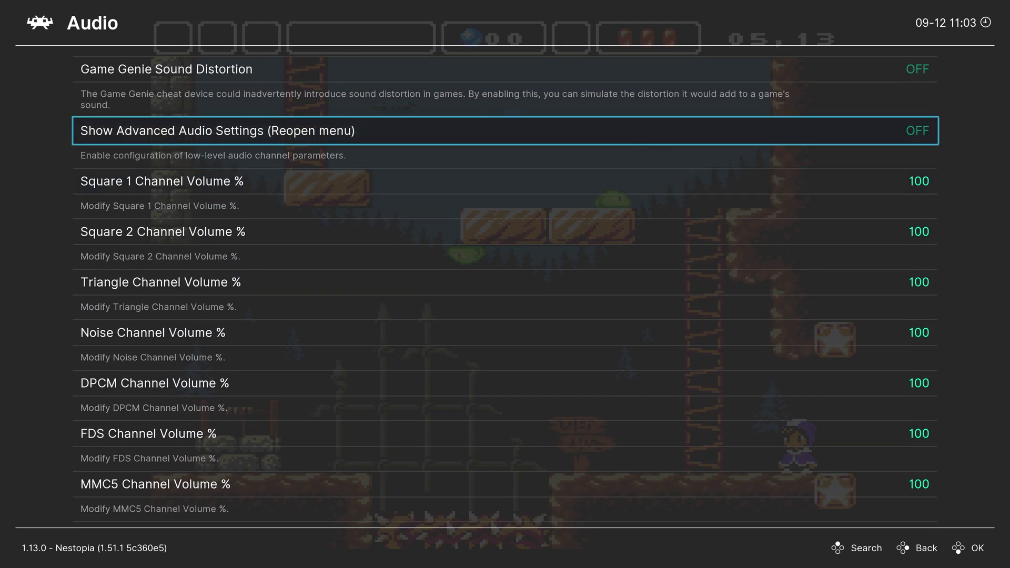
key(F1)
key(F1)
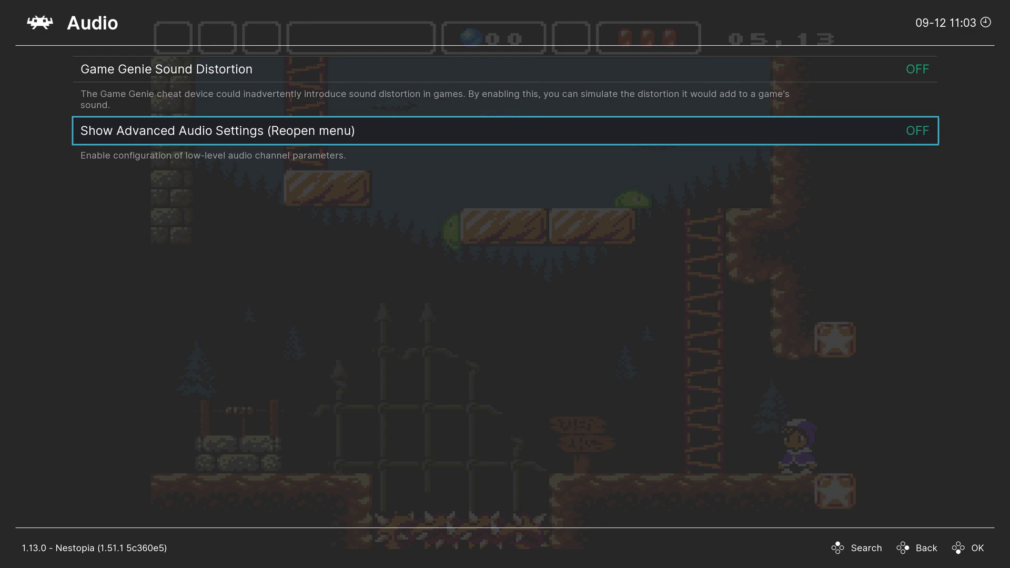
- Open the core's Input options and review the 4 Player Adapter choices, leaving it on Auto
key(BackSpace)
key(Down)
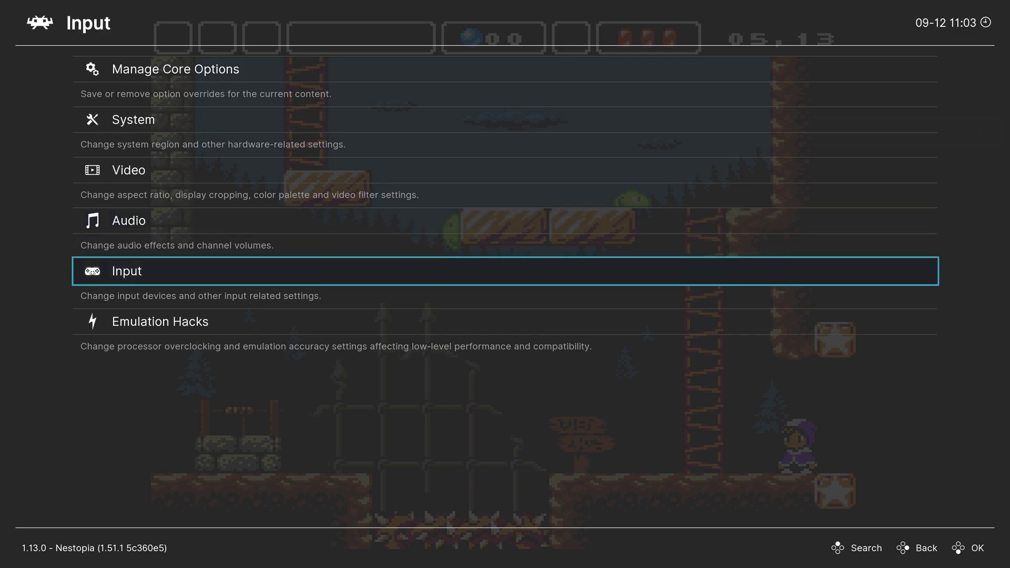
key(Return)
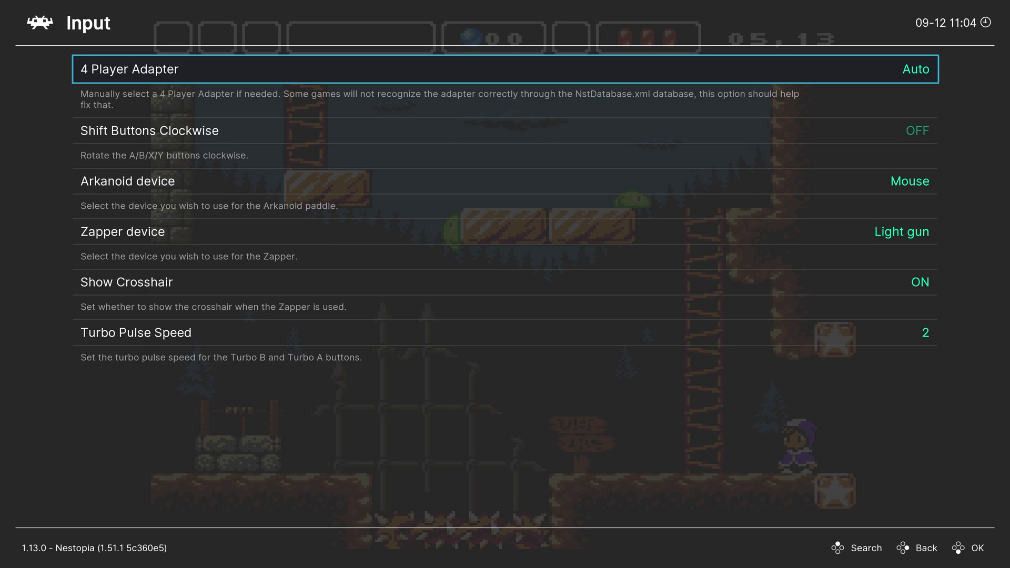
key(Return)
key(Down)
key(Down)
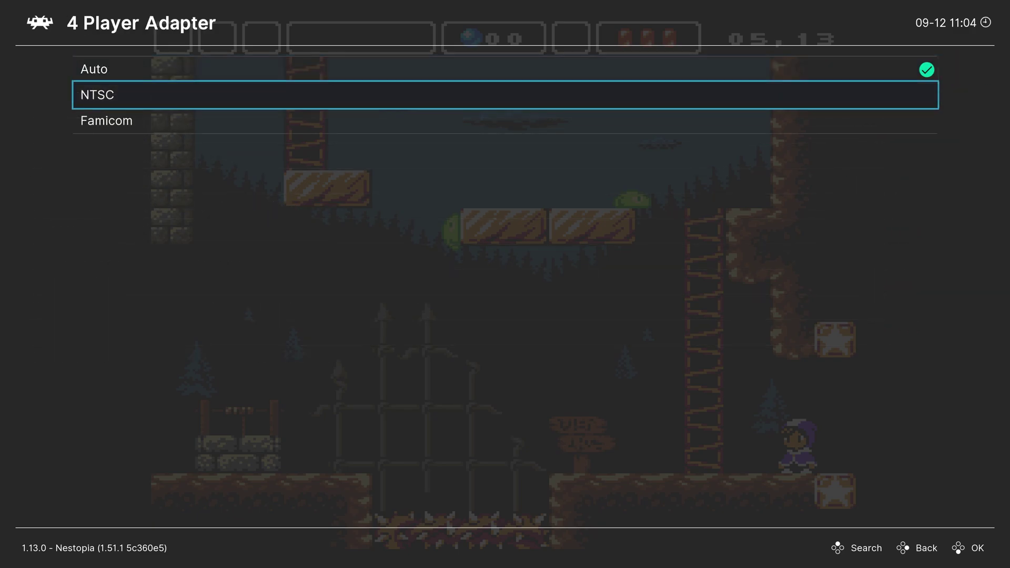
key(Up)
key(BackSpace)
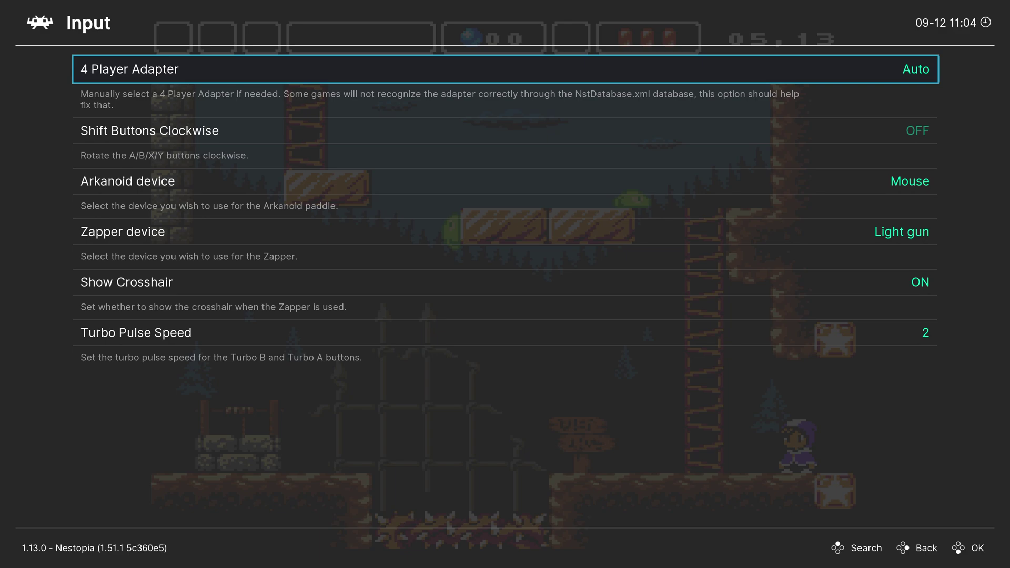
- Turn Shift Buttons Clockwise ON, then review the Arkanoid device choices and select Mouse
key(Down)
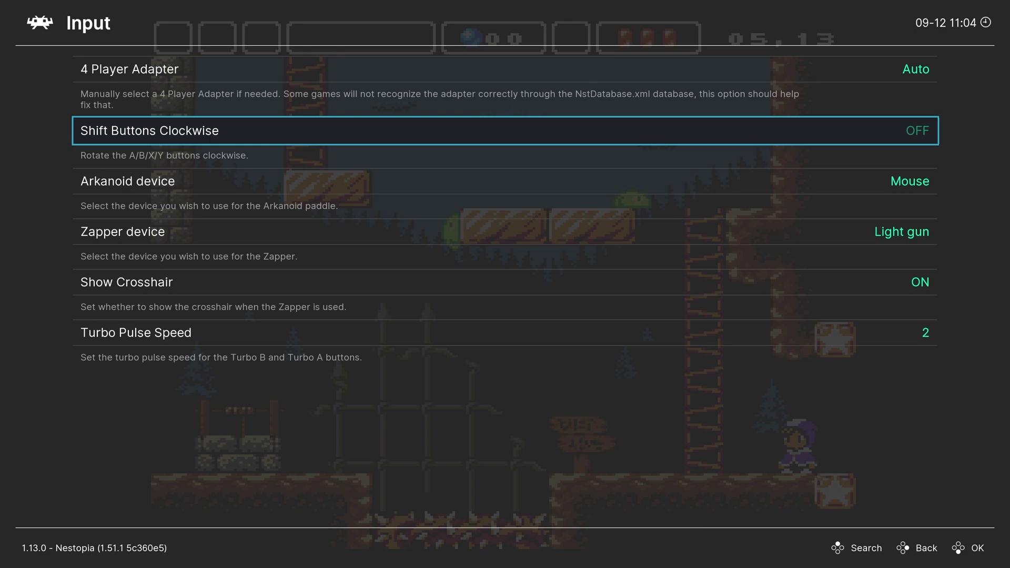
key(Return)
key(Down)
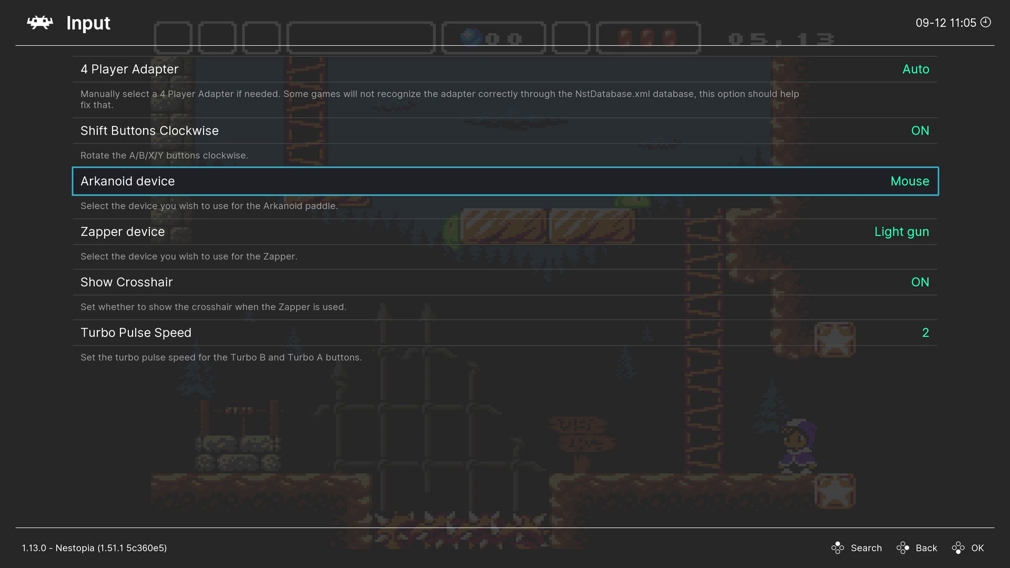
key(Return)
key(Down)
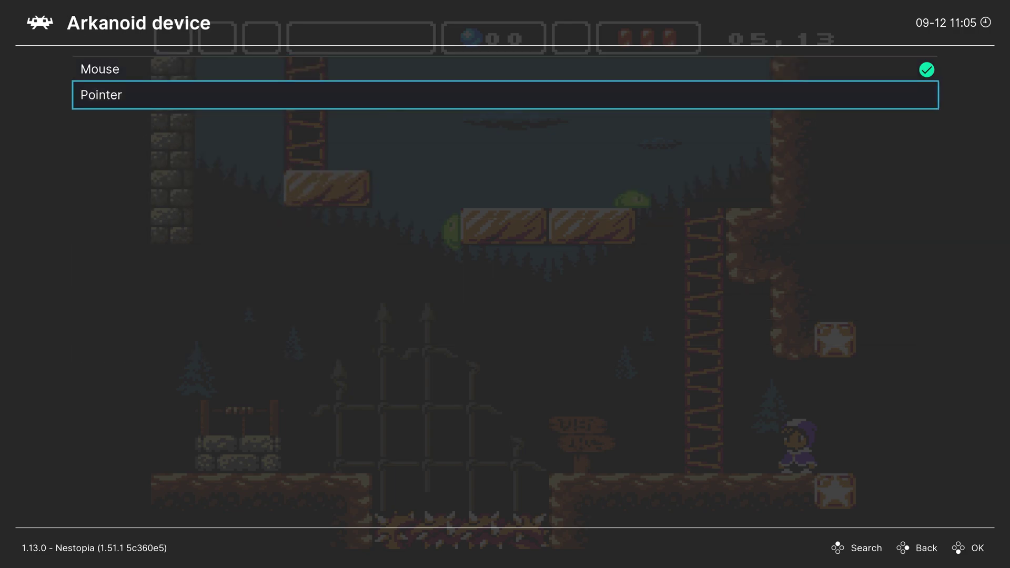
key(Up)
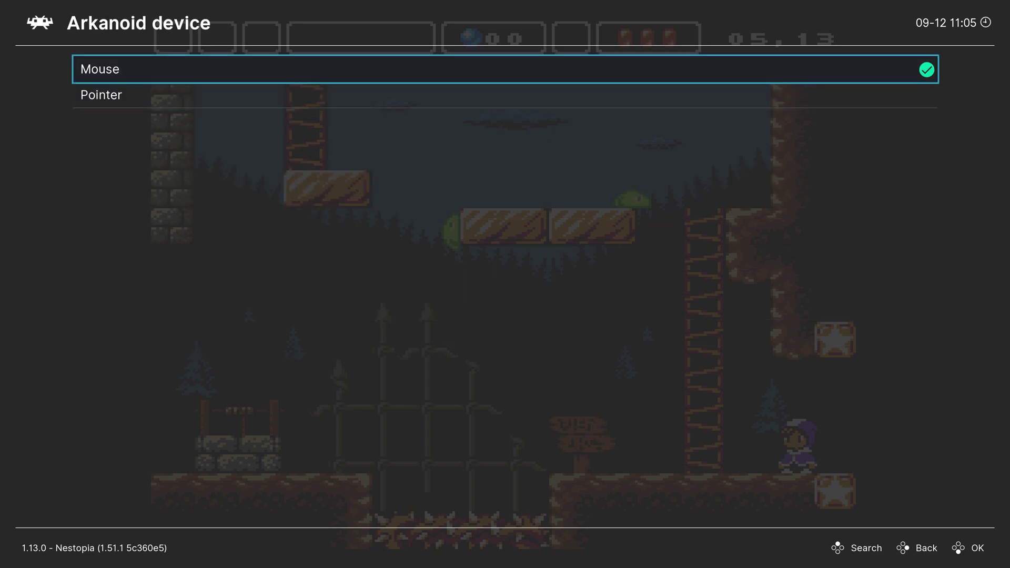
key(Down)
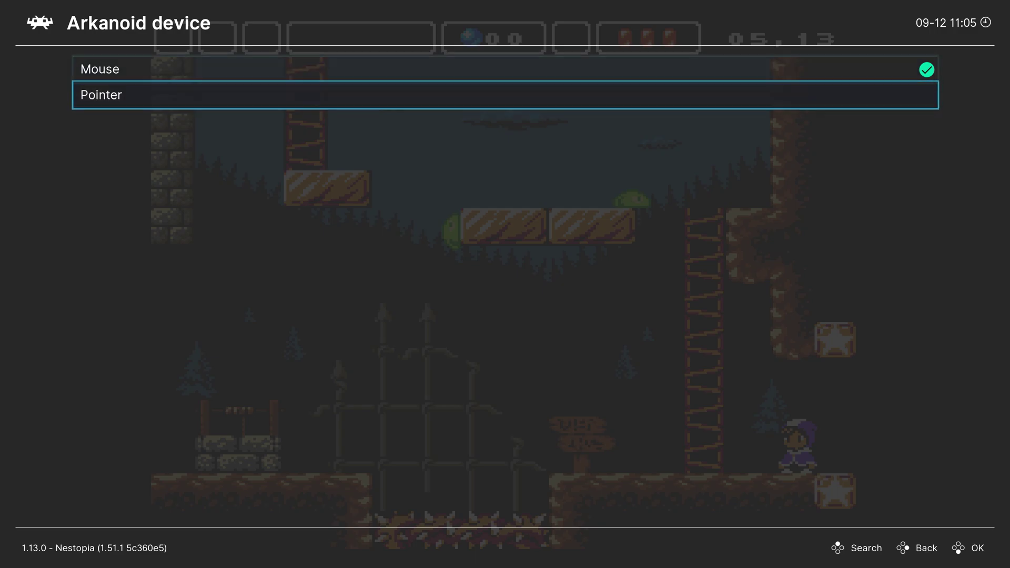
key(Up)
key(Return)
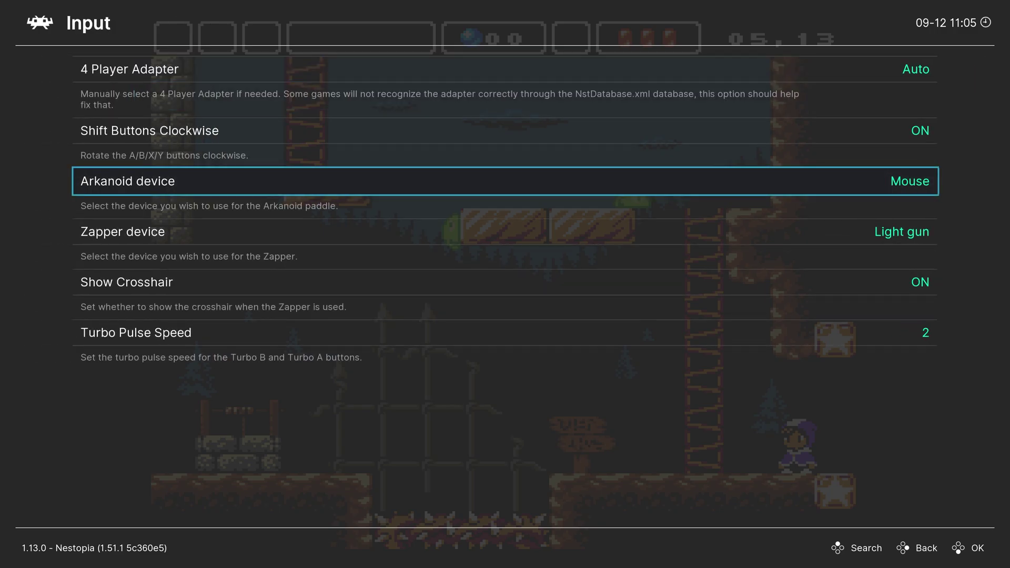
- Review the Zapper device choices and set the Zapper device to Pointer
key(Down)
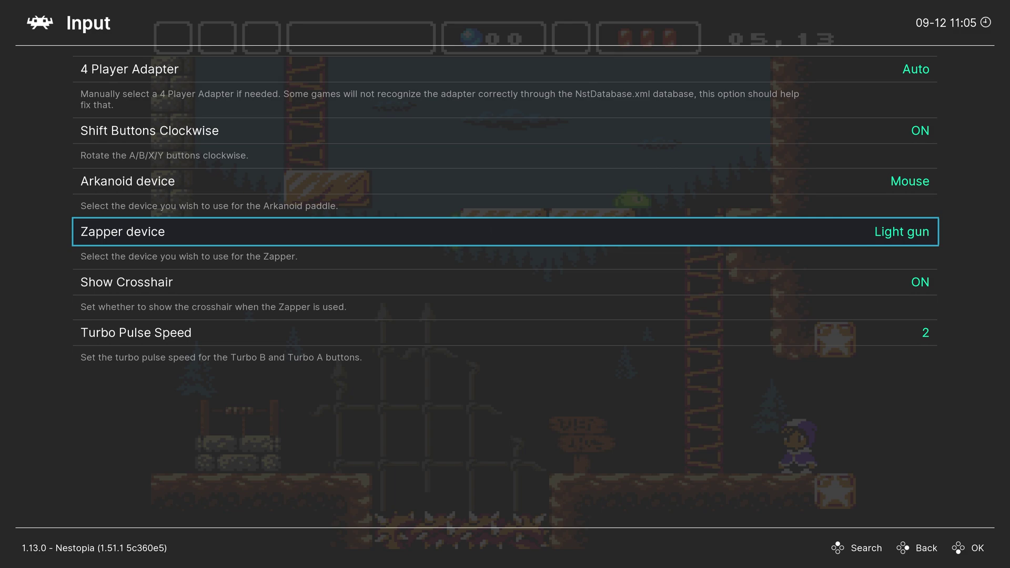
key(Return)
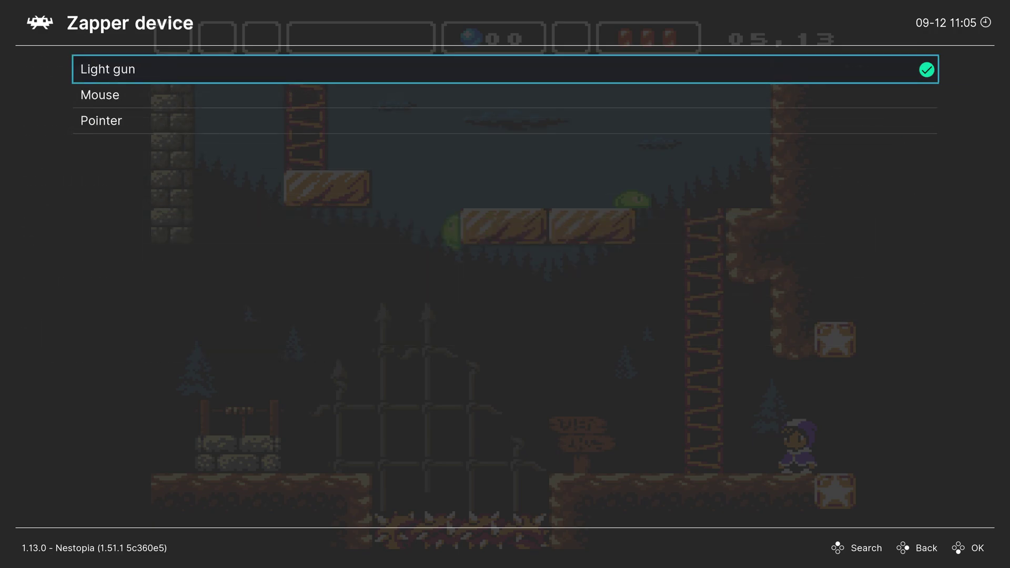
key(Down)
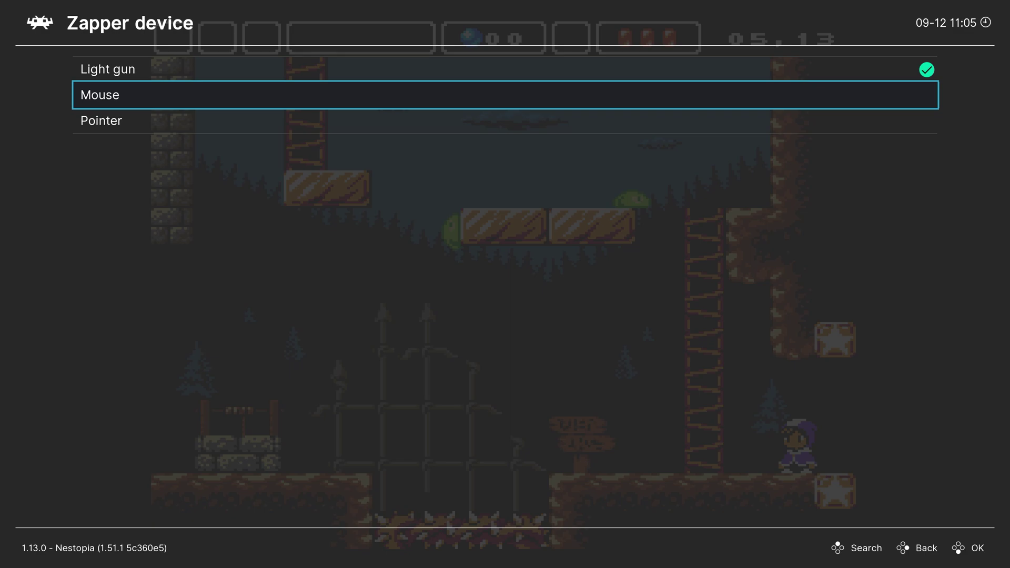
key(Down)
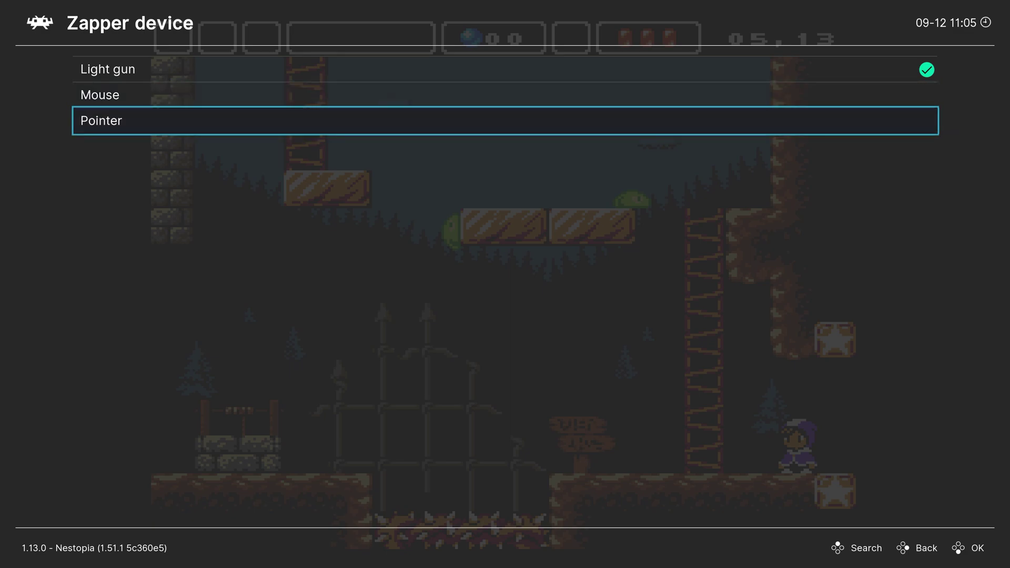
key(Return)
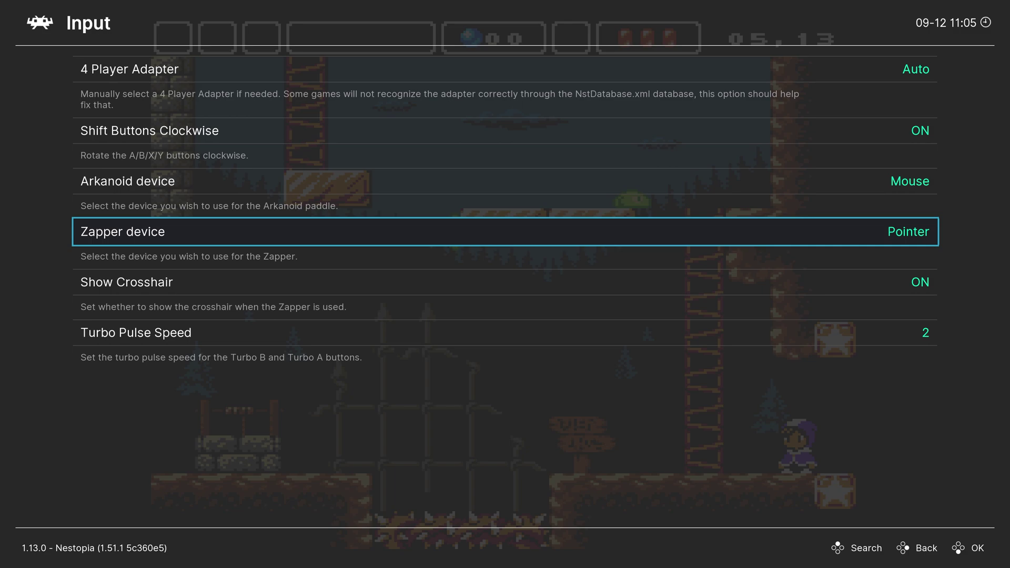
- Toggle Show Crosshair OFF and back ON in the Input options
key(Down)
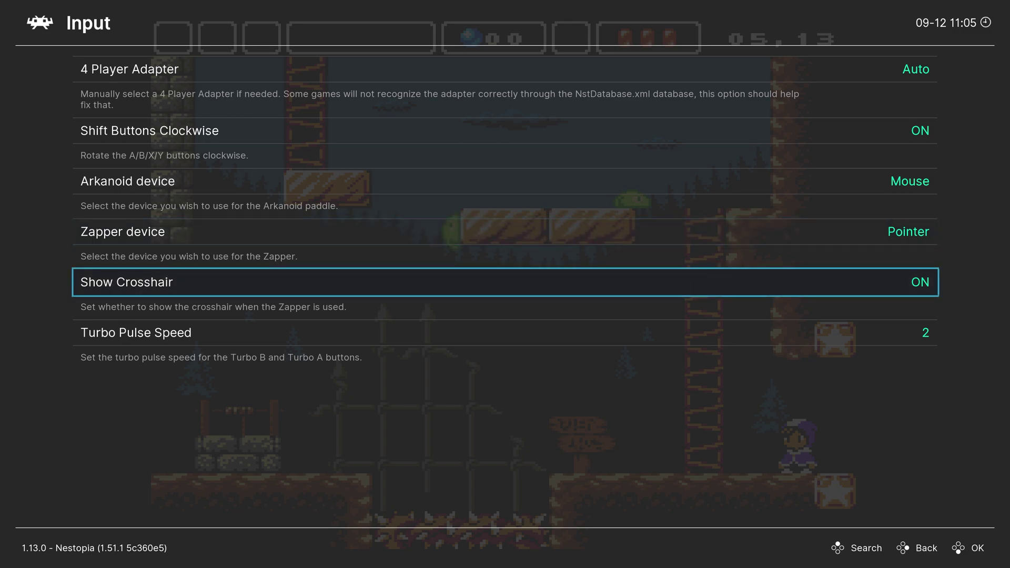
key(Right)
key(Left)
- Review the Turbo Pulse Speed choices in the Input options, leaving the value at 2, and return to the core options
key(Down)
key(Return)
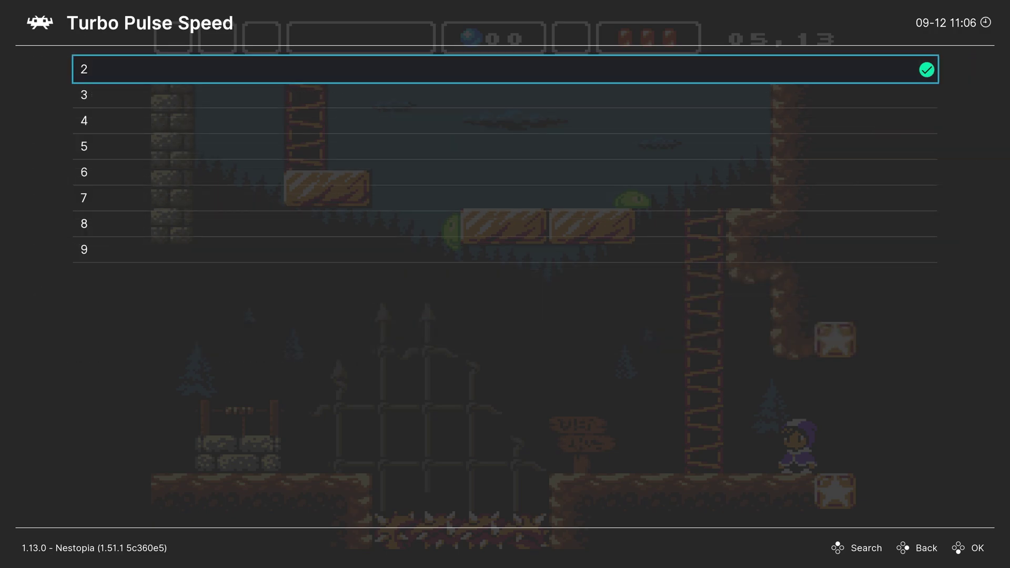
key(Down)
key(Down)
key(Down)
key(Down)
key(Down)
key(Down)
key(Down)
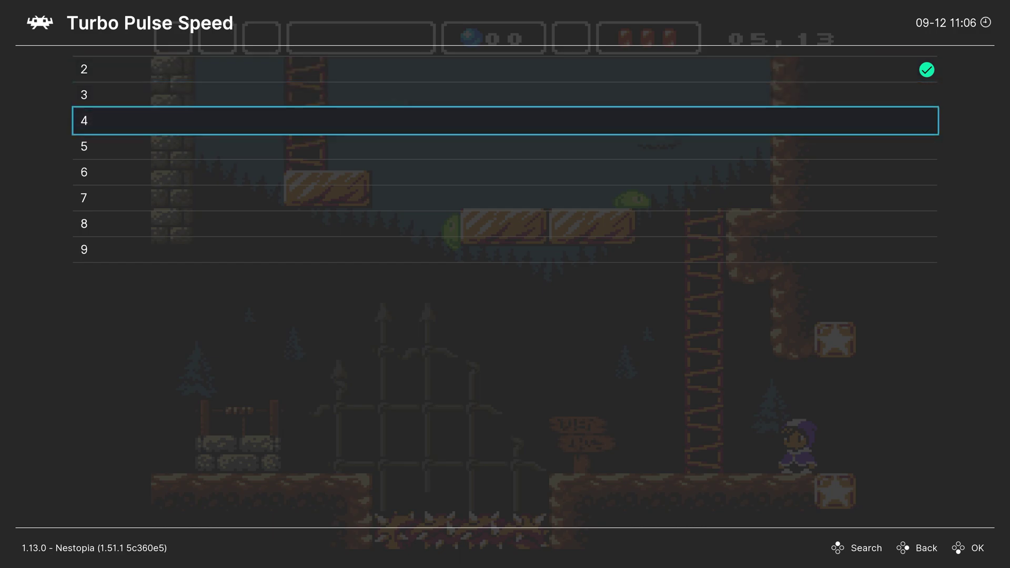
key(Down)
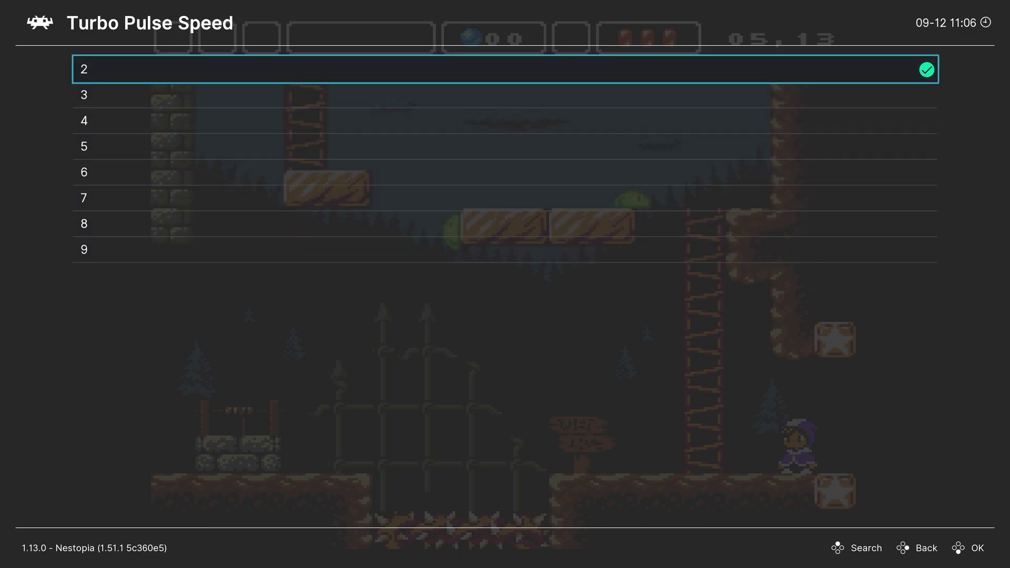
key(BackSpace)
key(BackSpace)
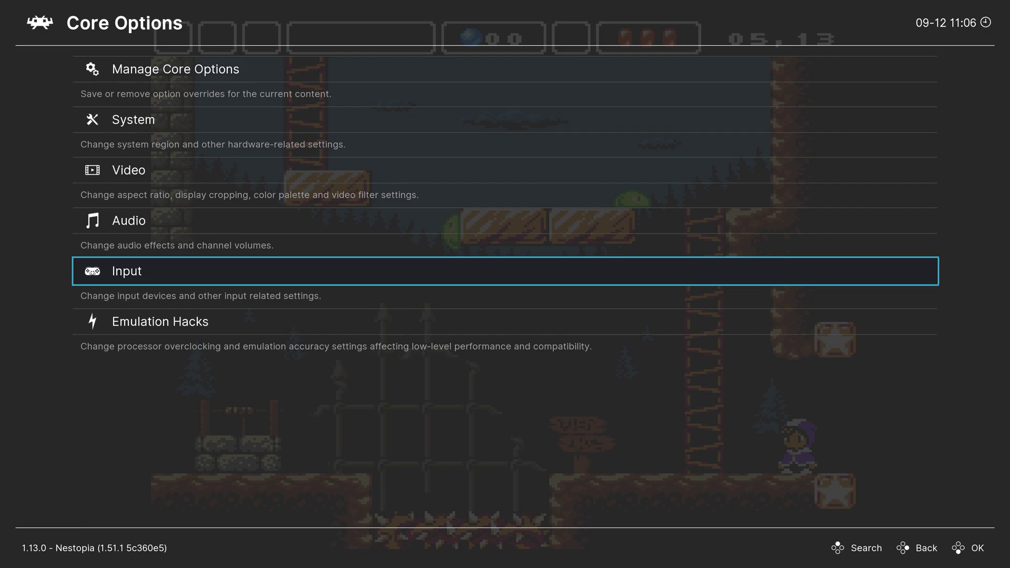
- Open the core's Emulation Hacks options and turn Remove Sprite Limit ON
key(Down)
key(Return)
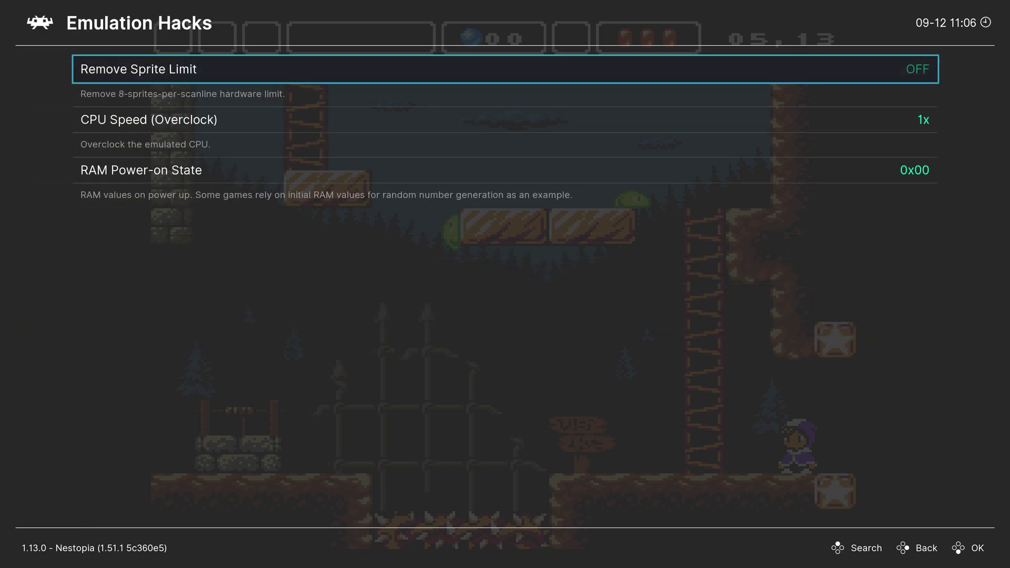
key(Return)
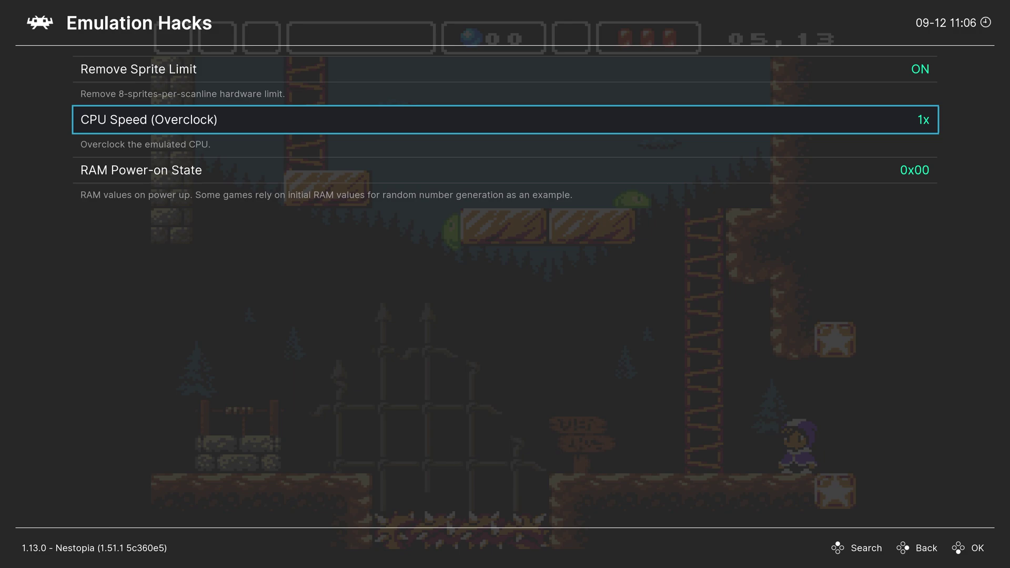
- Switch CPU Speed (Overclock) to 2x and back to 1x
key(Return)
key(Down)
key(Return)
key(Return)
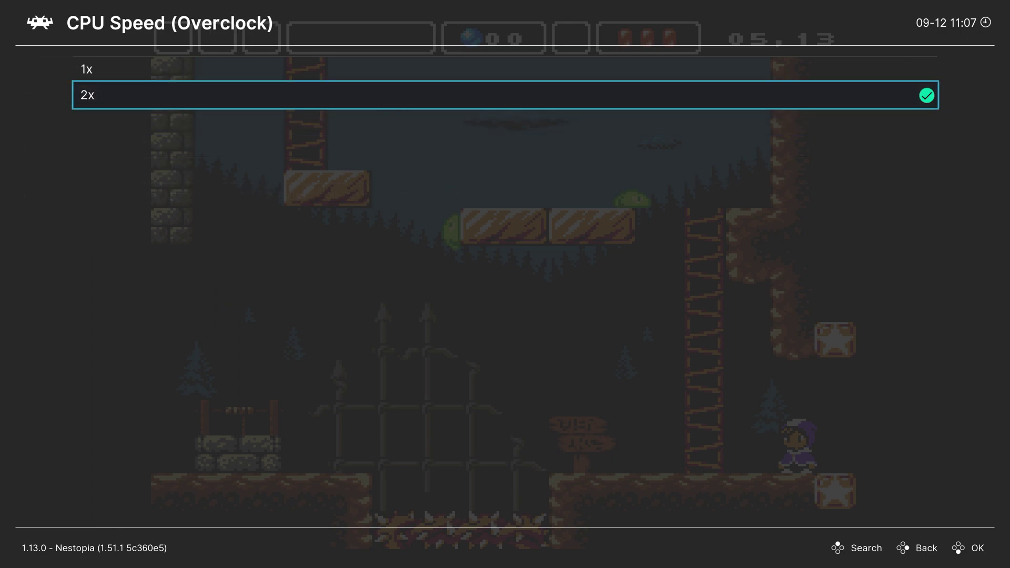
key(Up)
key(Return)
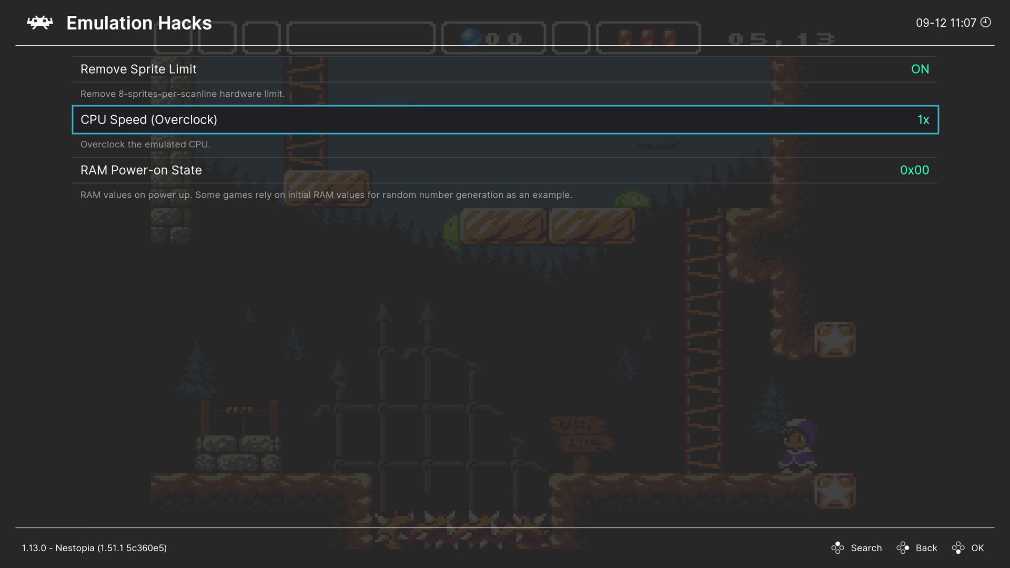
- Review the RAM Power-on State choices, leaving 0x00 selected, and return to the core options
key(Down)
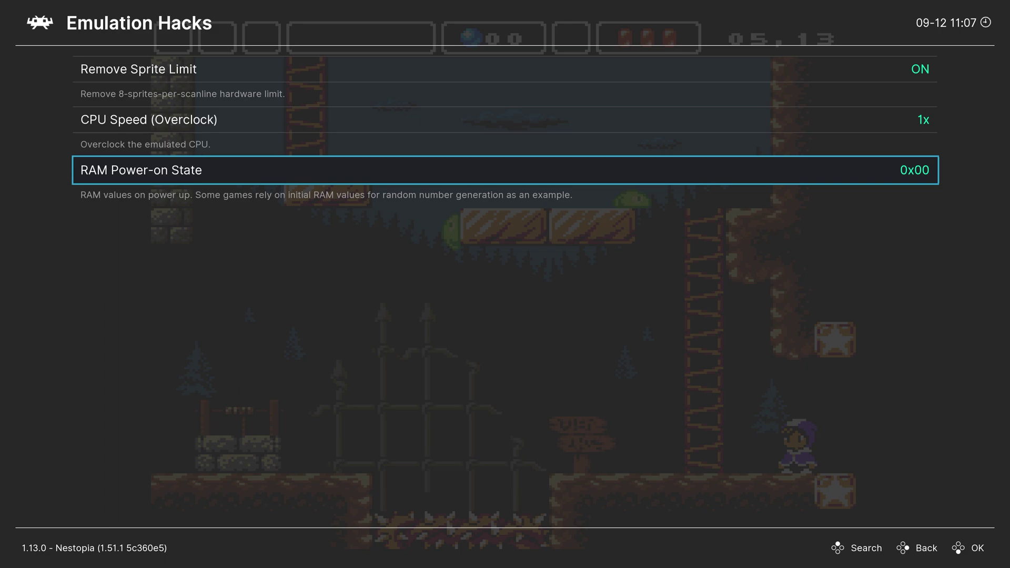
key(Return)
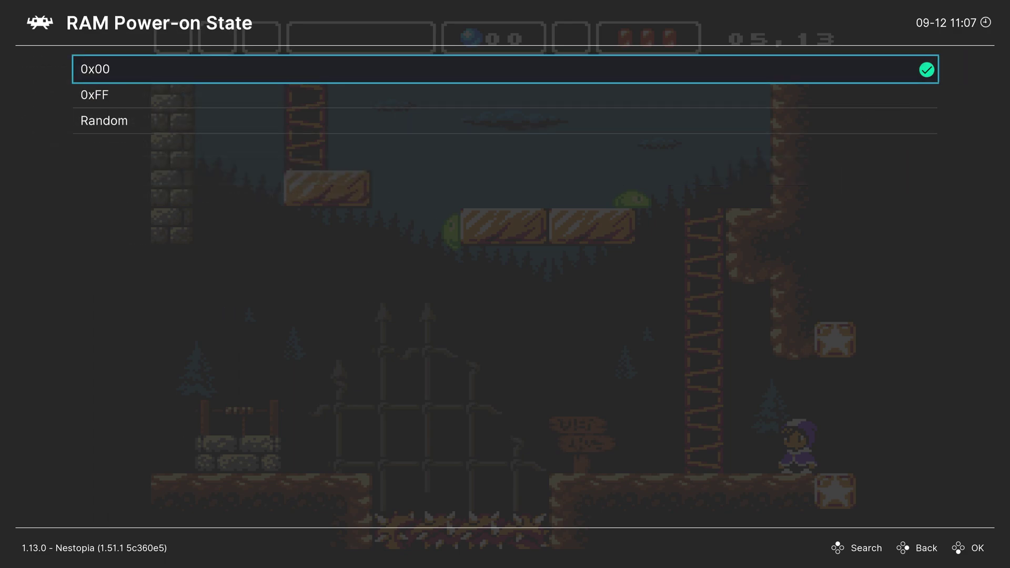
key(Down)
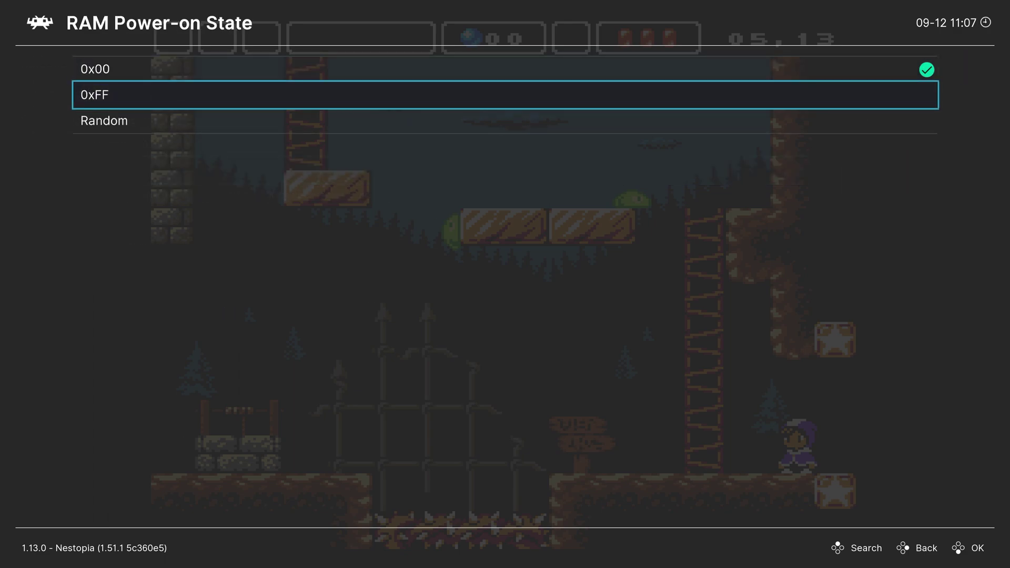
key(Down)
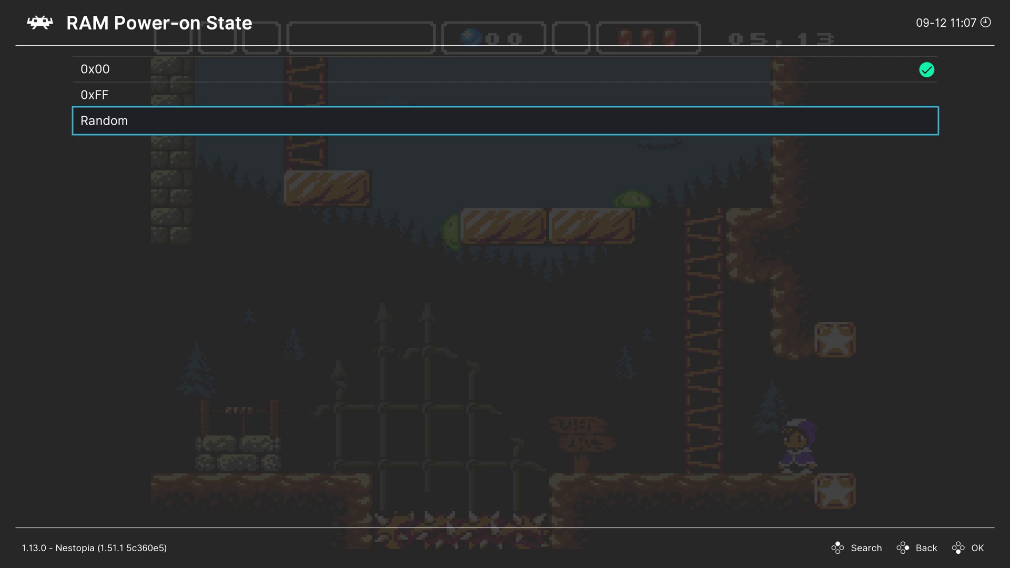
key(BackSpace)
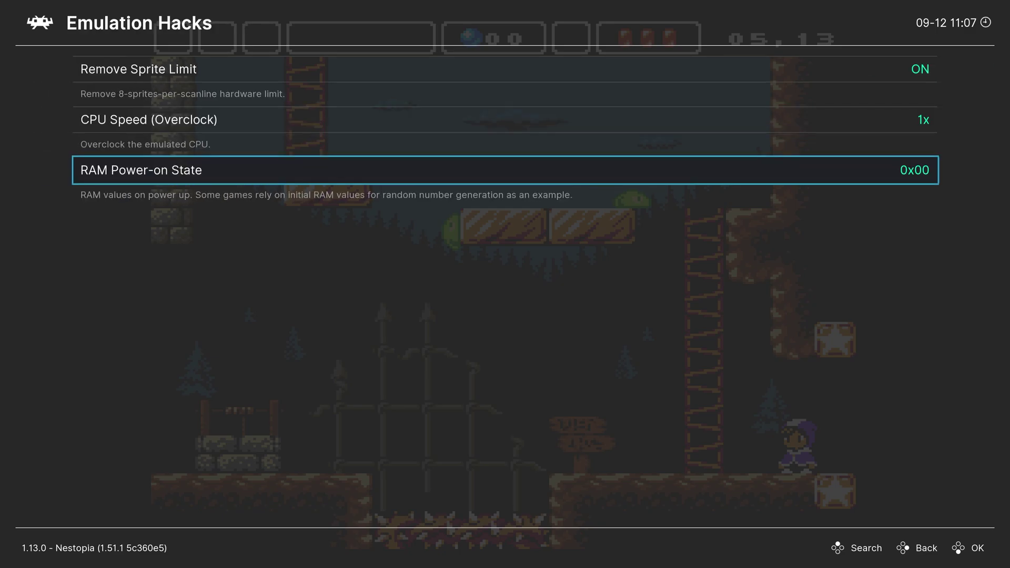
key(BackSpace)
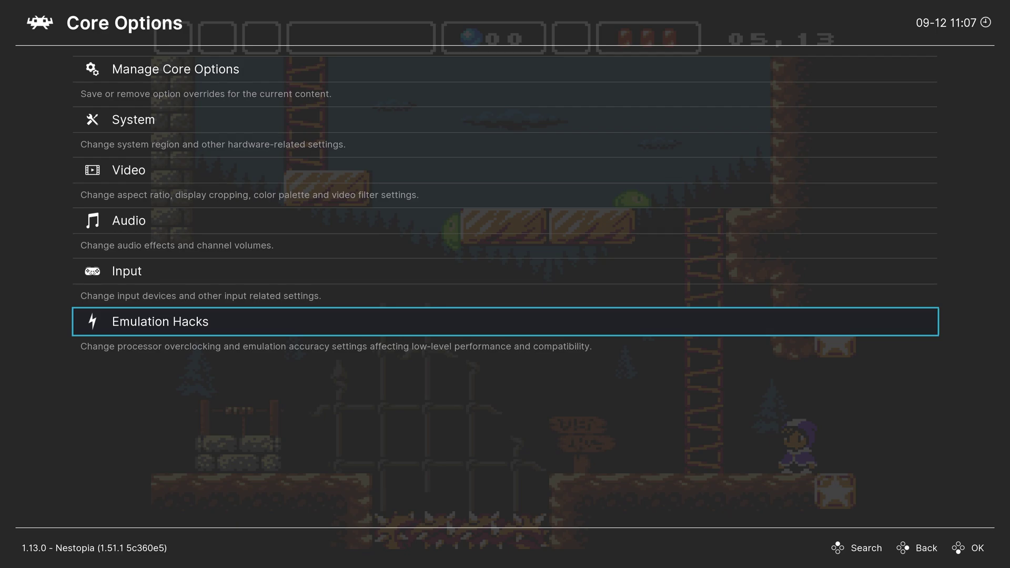
- Open Manage Core Options and look through its option override entries
key(Up)
key(Up)
key(Up)
key(Up)
key(Up)
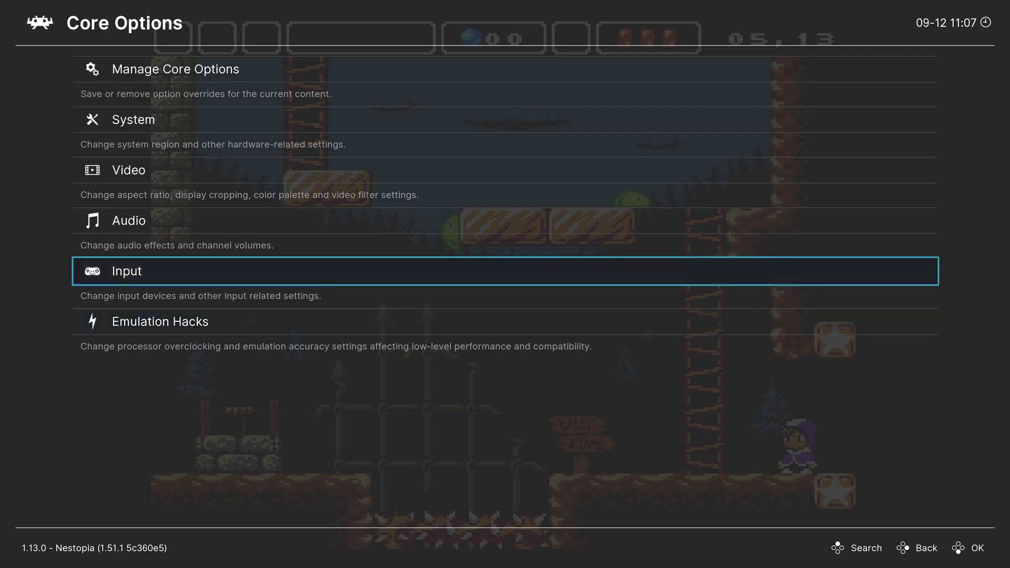
key(Return)
key(Down)
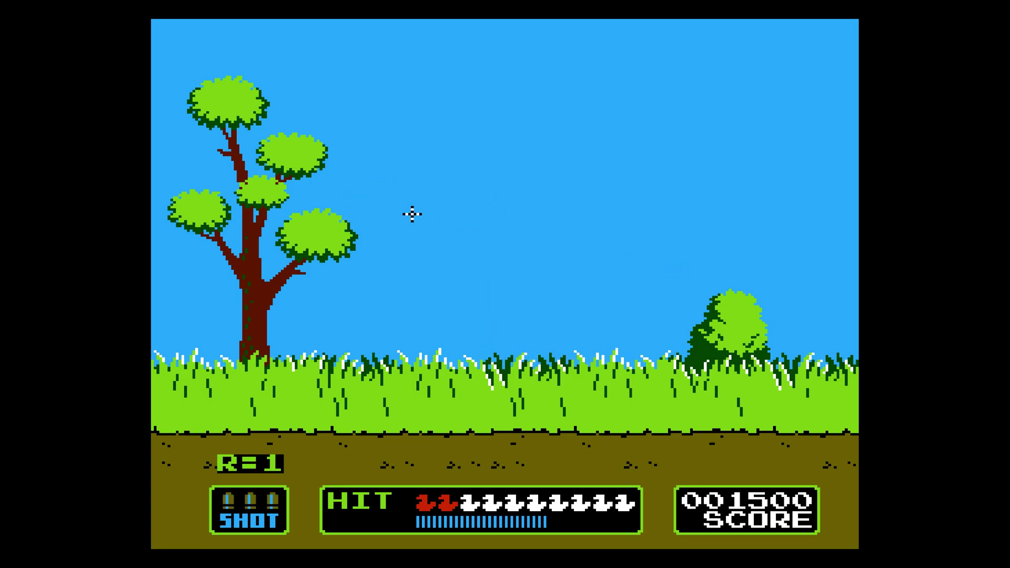
- Shoot at the flying ducks in Duck Hunt to try out the Zapper pointer
click(560, 271)
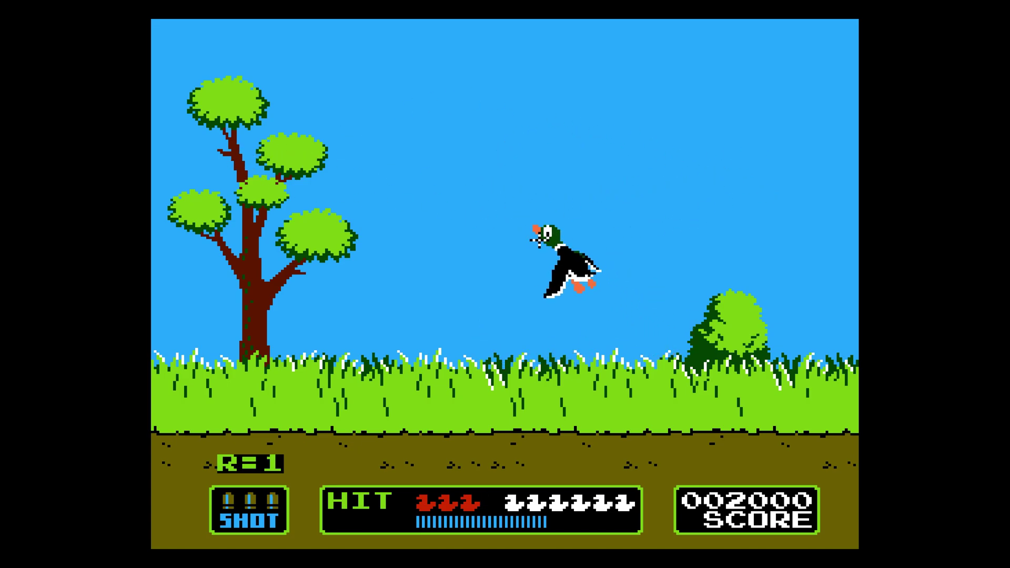
click(536, 239)
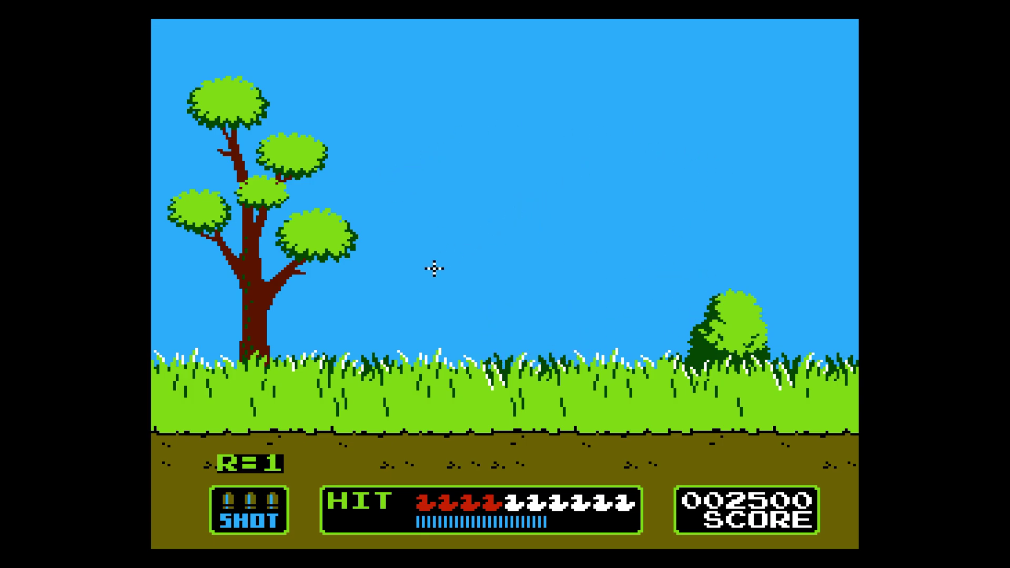
click(437, 224)
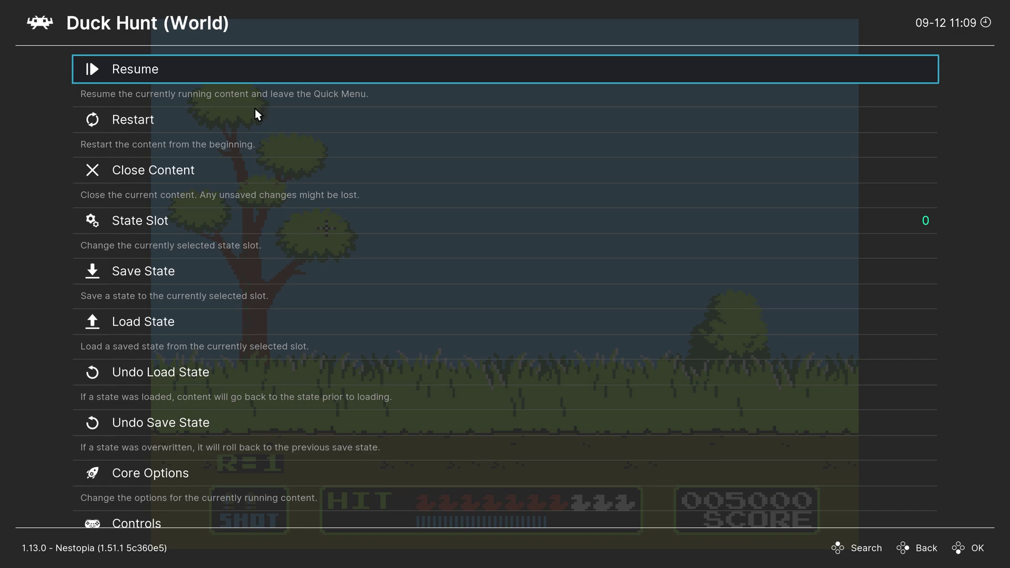
- Open the Port 1 Controls for Duck Hunt and review the Device Type choices, keeping Auto
scroll(182, 427, down, 5)
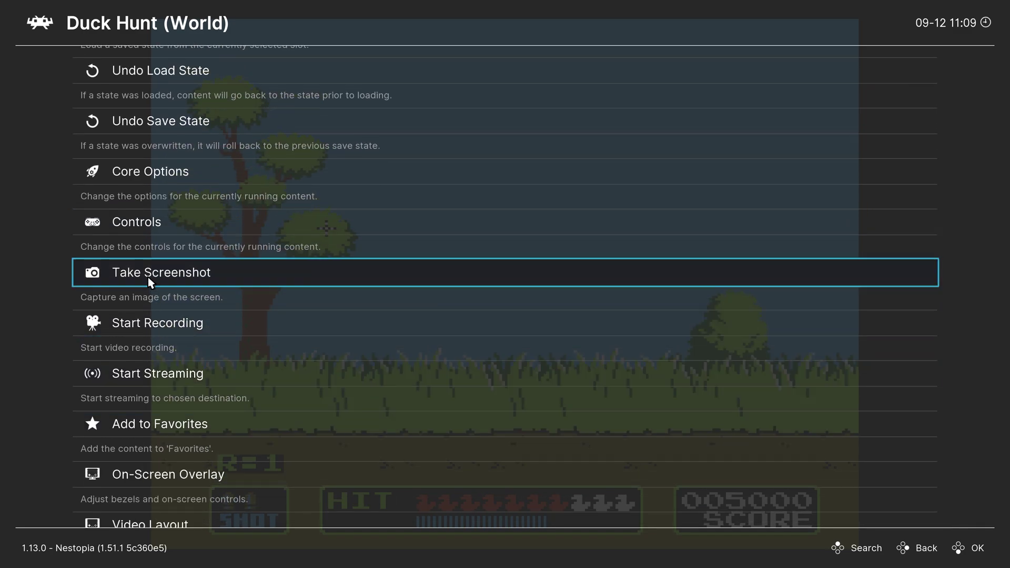
click(145, 227)
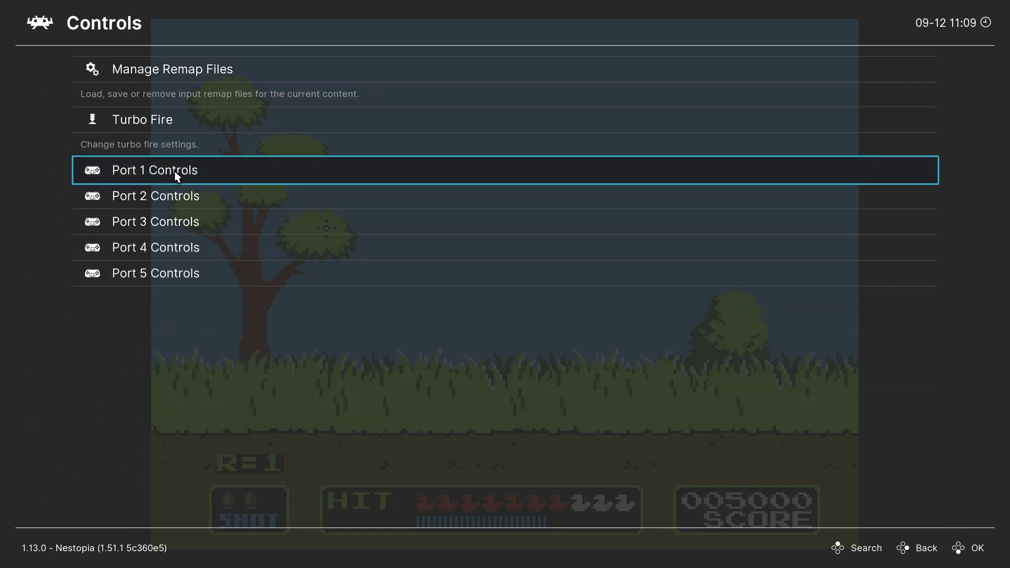
click(235, 163)
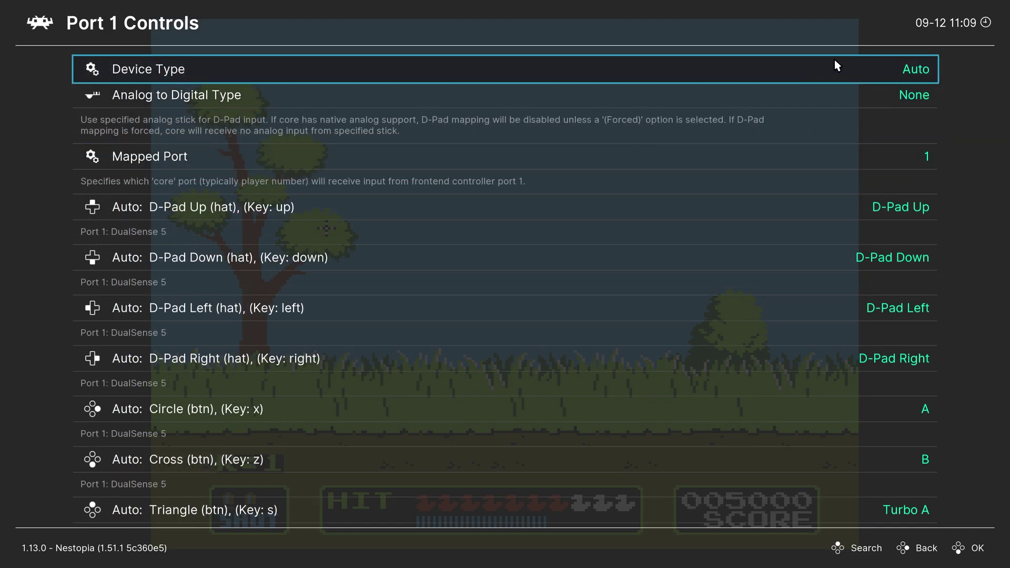
click(906, 64)
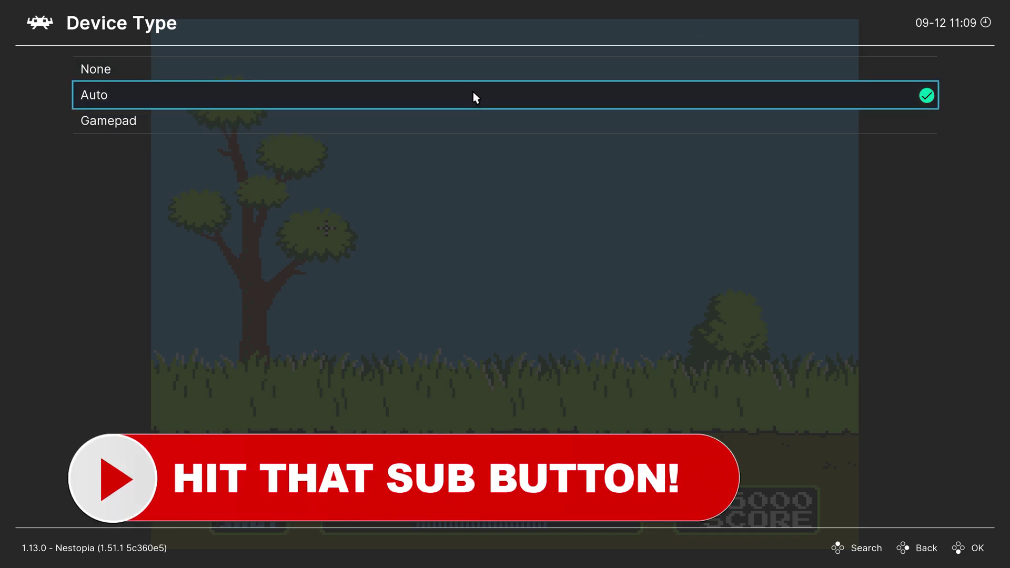
click(474, 97)
right_click(302, 133)
- Review the Device Type choices for Port 2, including Arkanoid and Zapper, leave Auto selected, and exit the controls
click(232, 196)
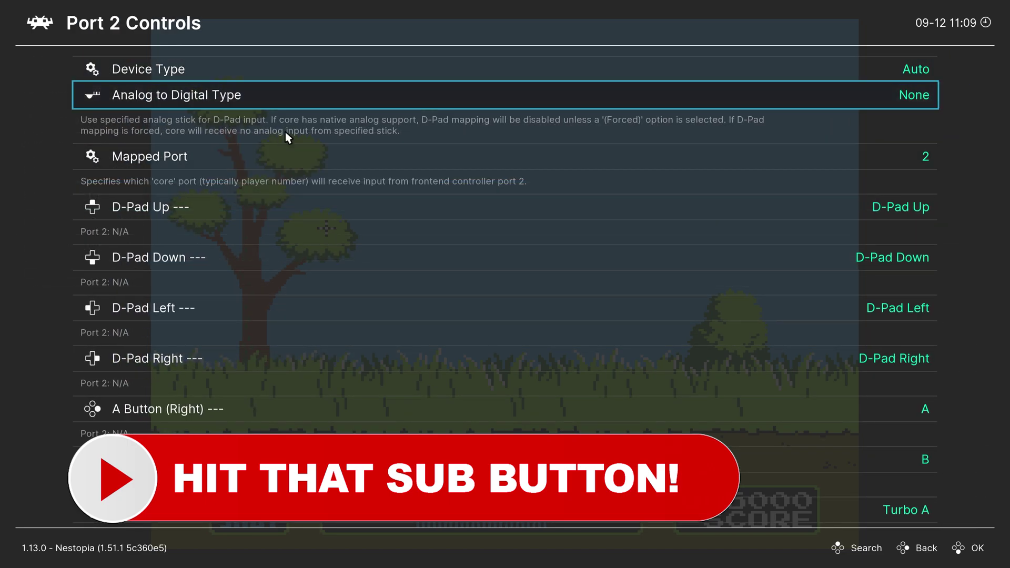
click(757, 73)
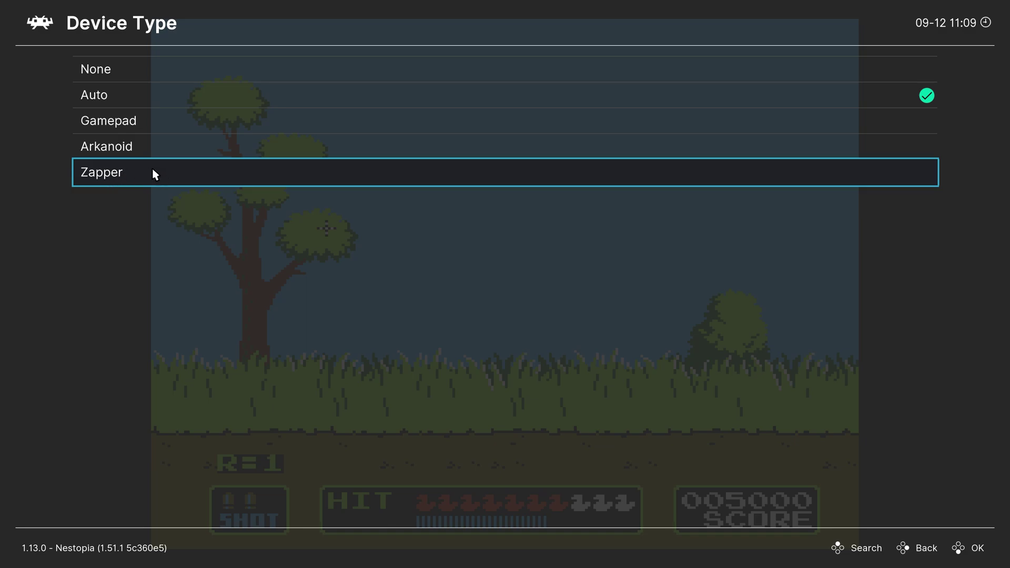
key(Up)
key(Up)
key(Up)
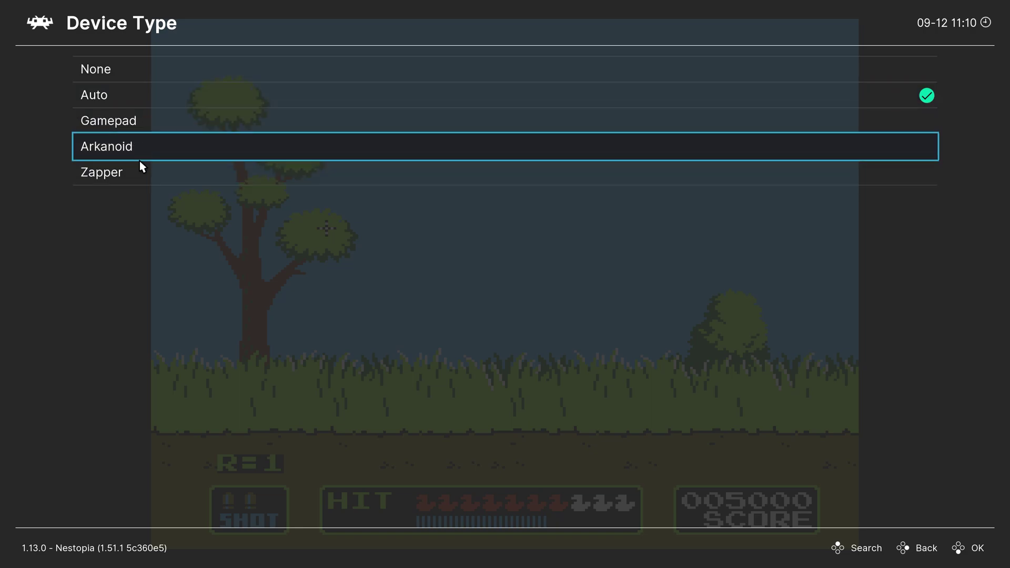
right_click(174, 136)
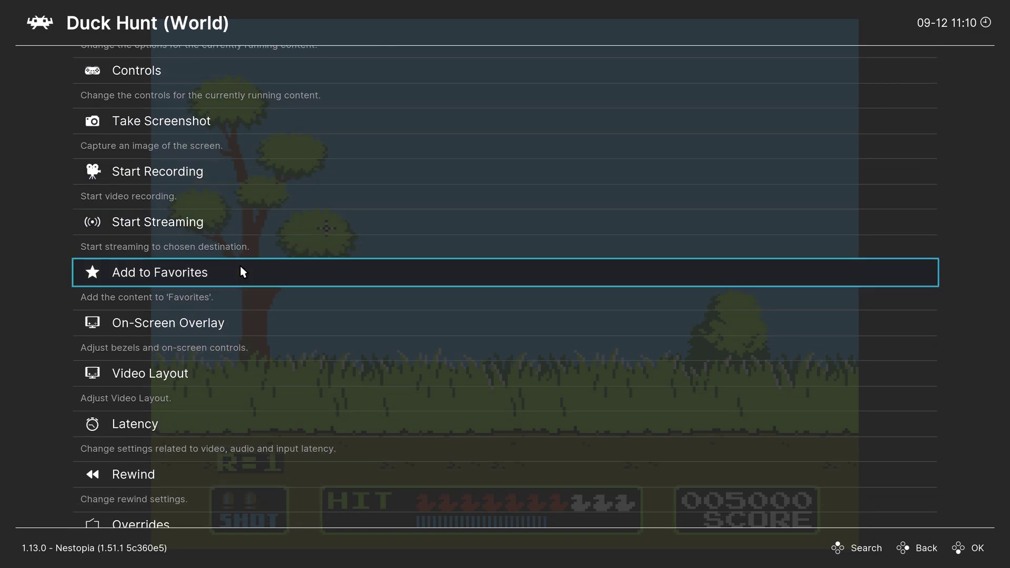
- Open the Shaders settings for Duck Hunt and toggle Video Shaders OFF and back ON
scroll(242, 272, down, 4)
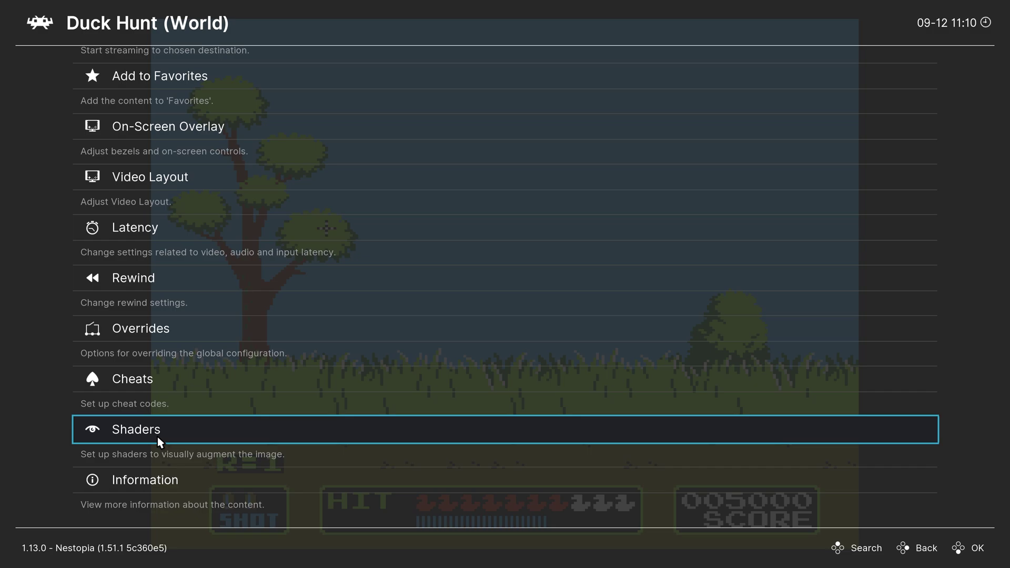
click(157, 436)
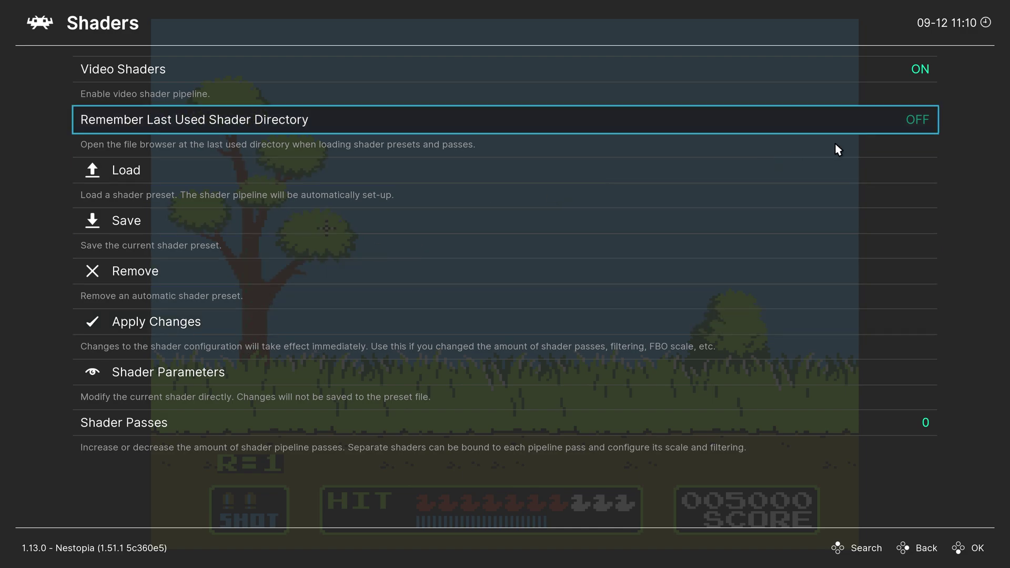
click(919, 73)
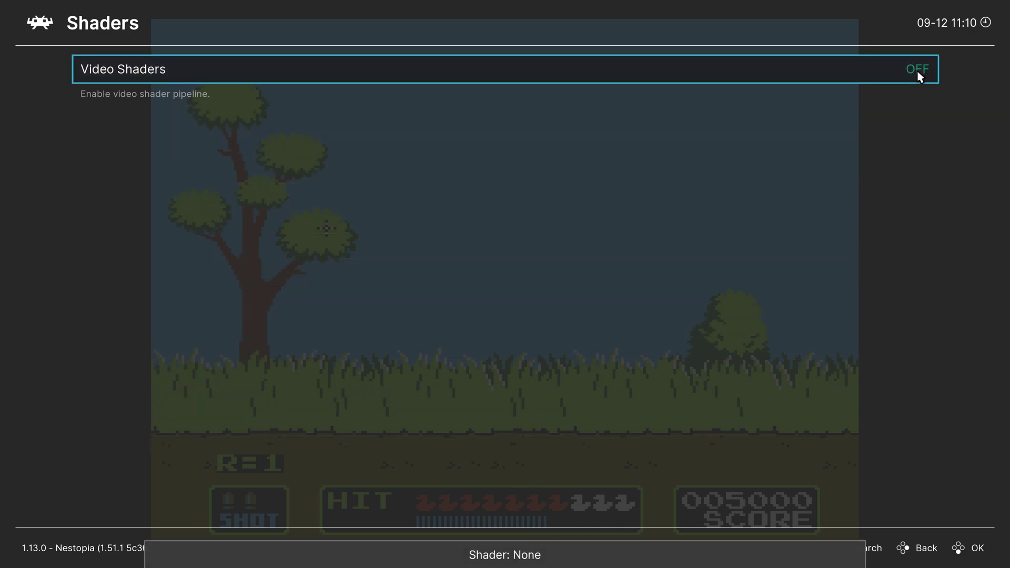
click(917, 73)
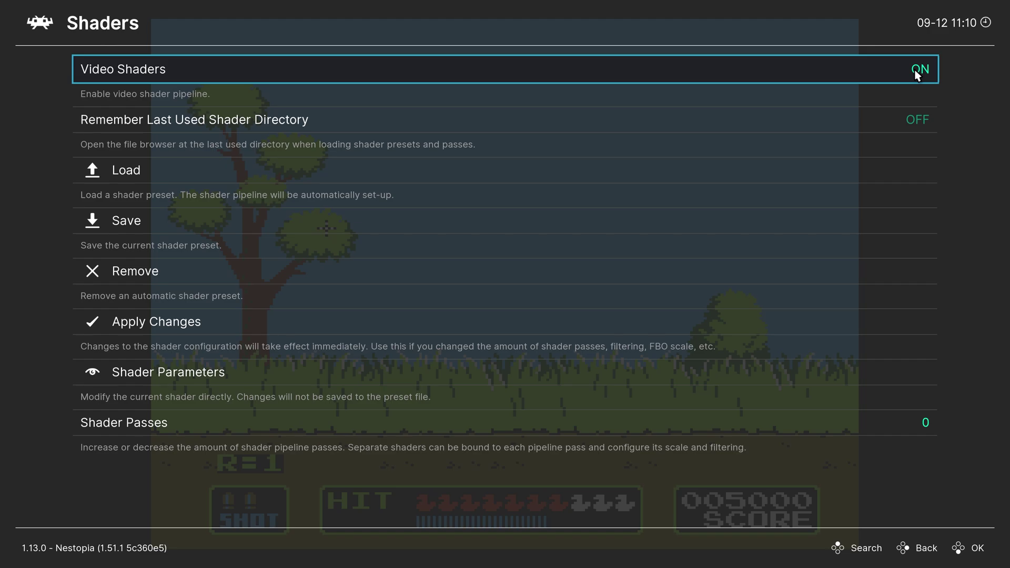
- Load the crt-easymode.slangp preset from the shaders_slang crt folder and return to the game
click(355, 168)
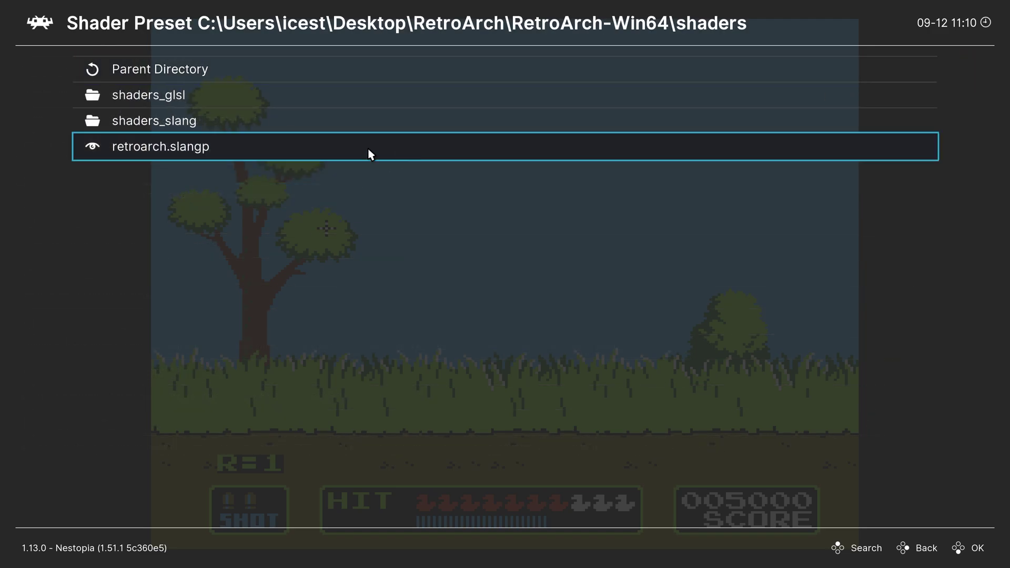
click(194, 131)
click(115, 279)
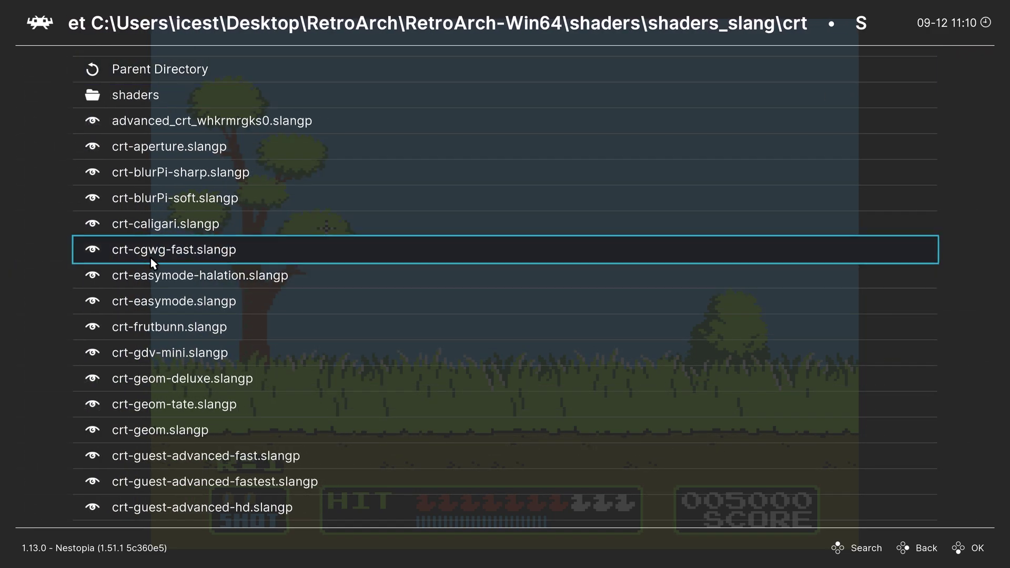
click(221, 302)
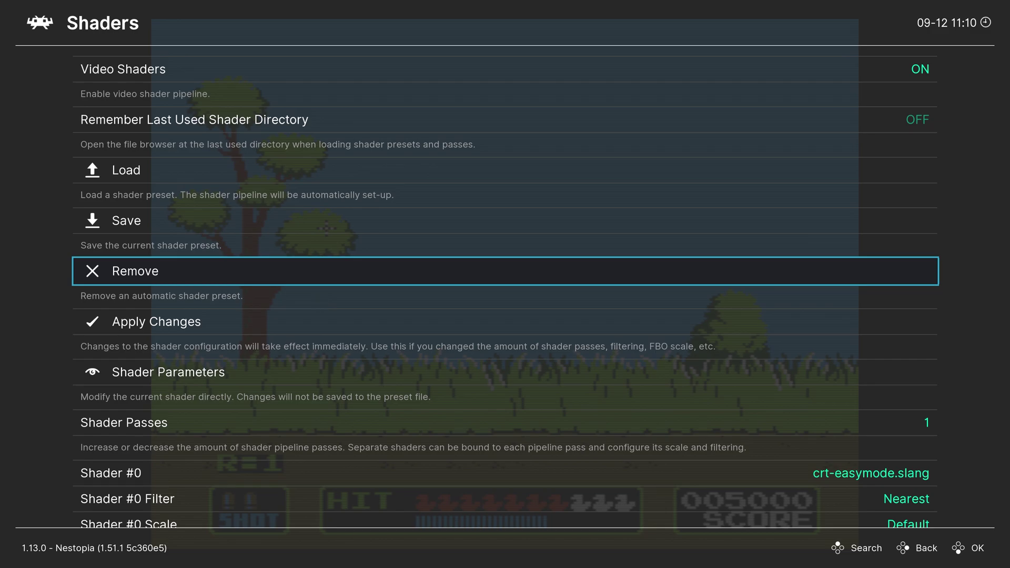
key(F1)
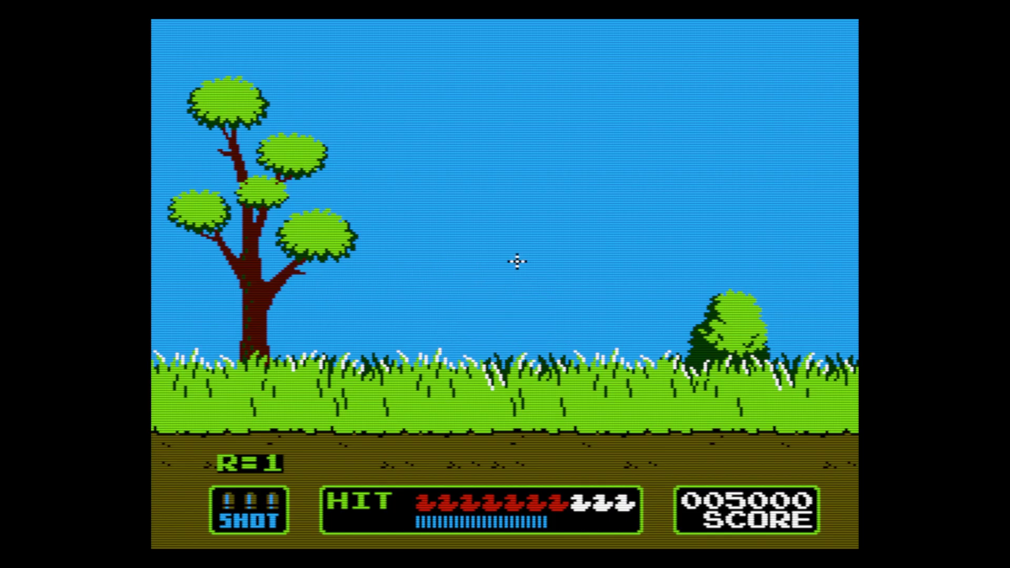
- Shoot the remaining ducks of round 1 in Duck Hunt with the light-gun crosshair while the CRT shader is active
click(661, 287)
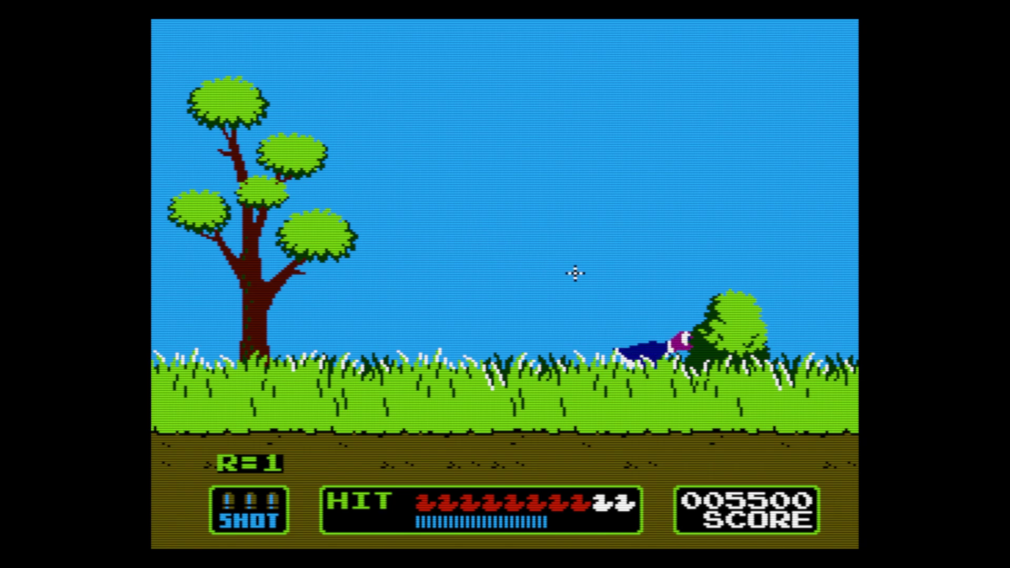
click(583, 231)
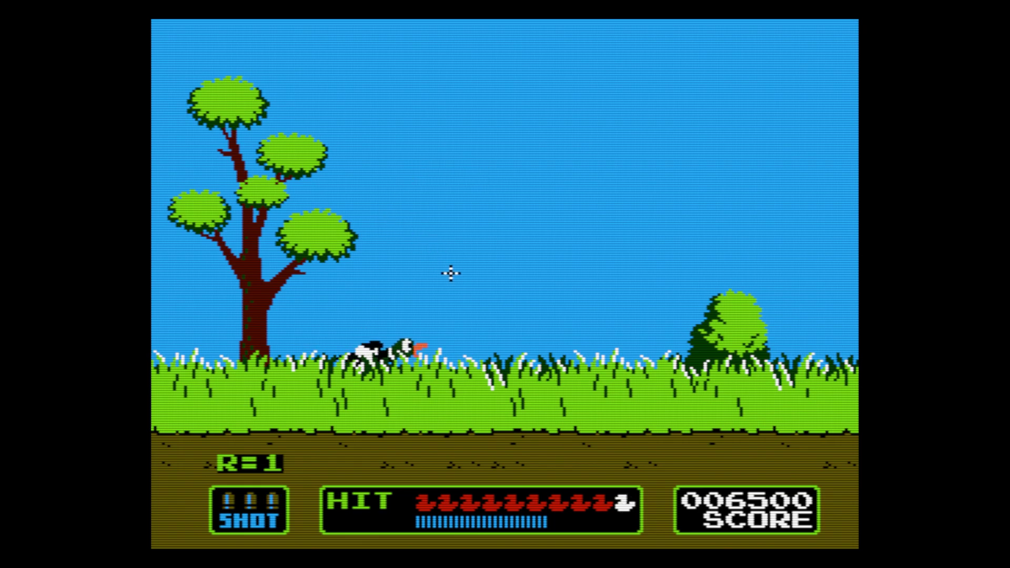
click(573, 274)
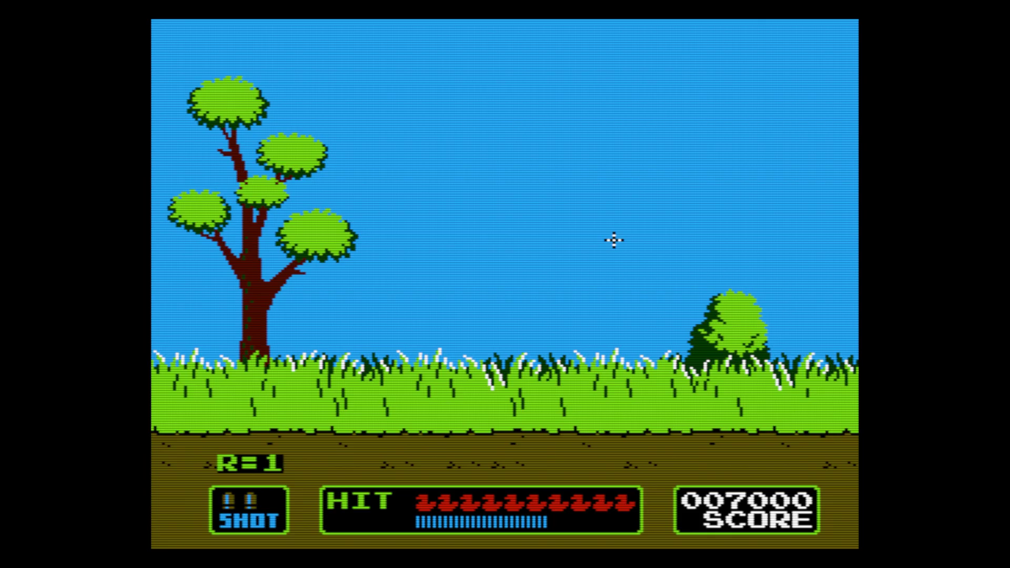
- Save the current crt-easymode shader settings as the core preset for Nestopia
key(F1)
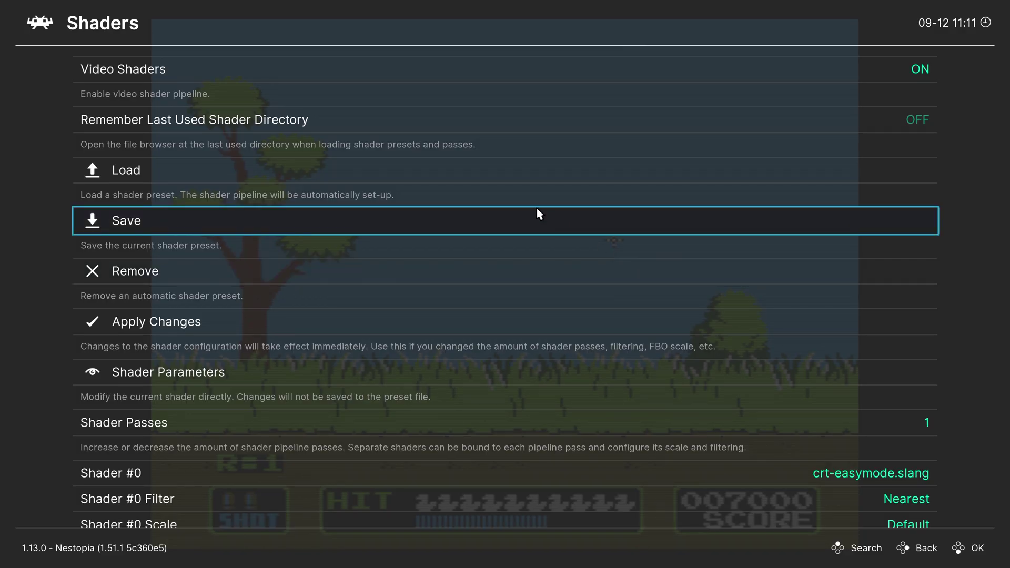
click(140, 220)
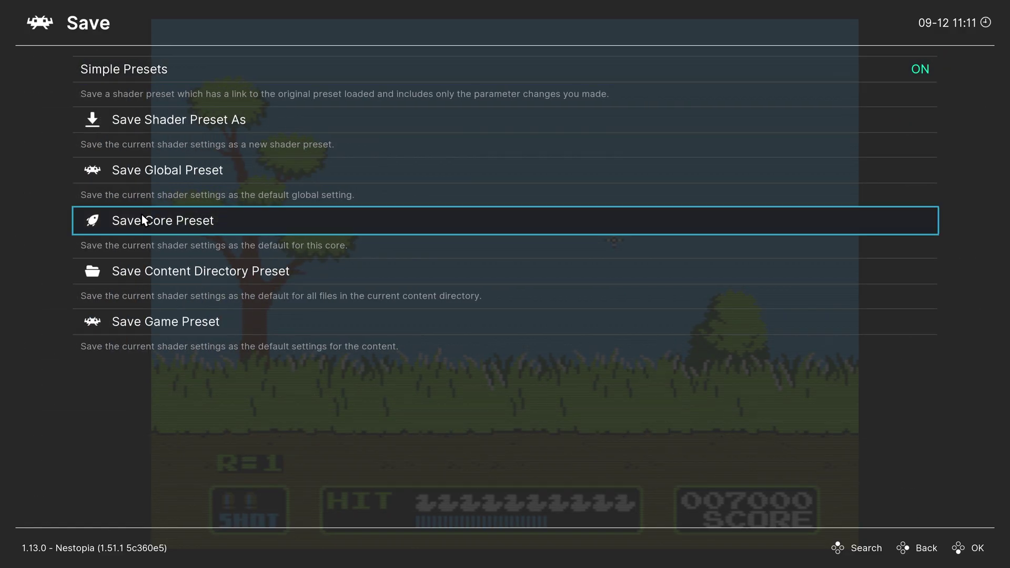
click(194, 224)
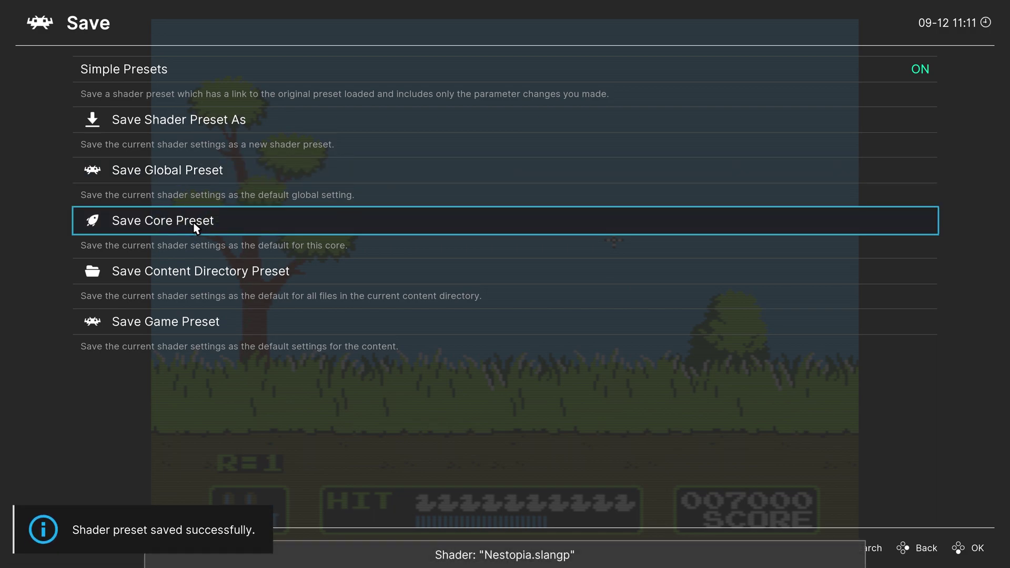